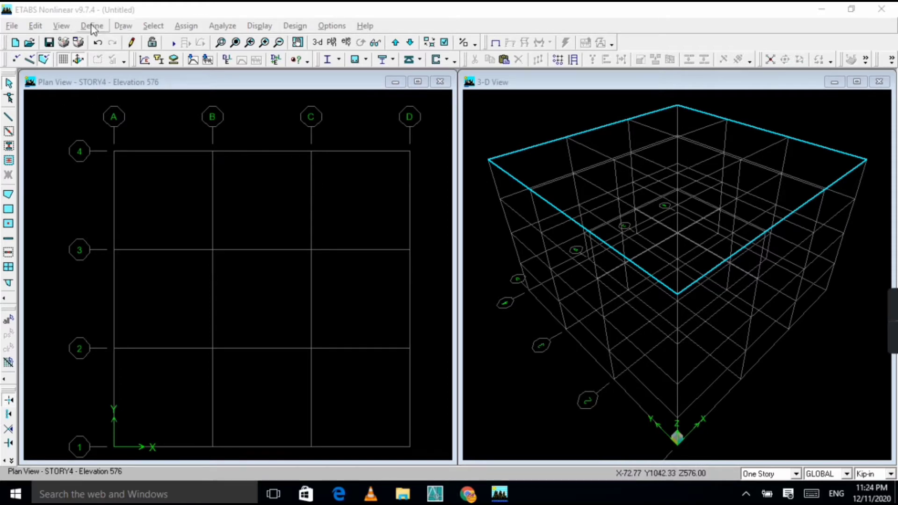
{"action": "left_click", "coordinate": [123, 27]}
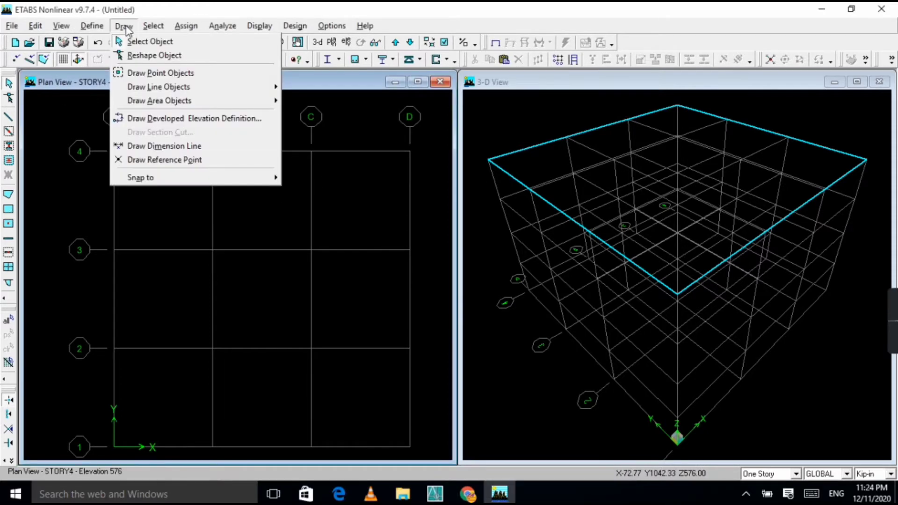
{"action": "mouse_move", "coordinate": [143, 30]}
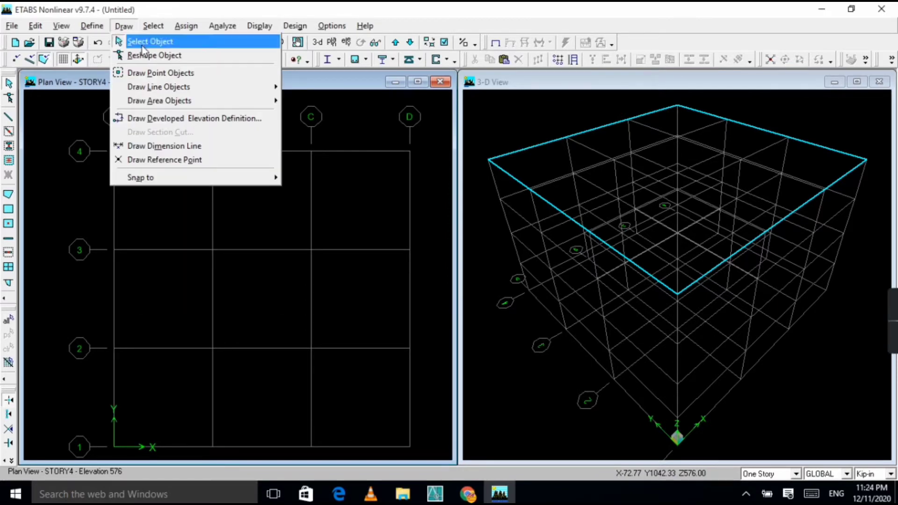
{"action": "left_click", "coordinate": [156, 47]}
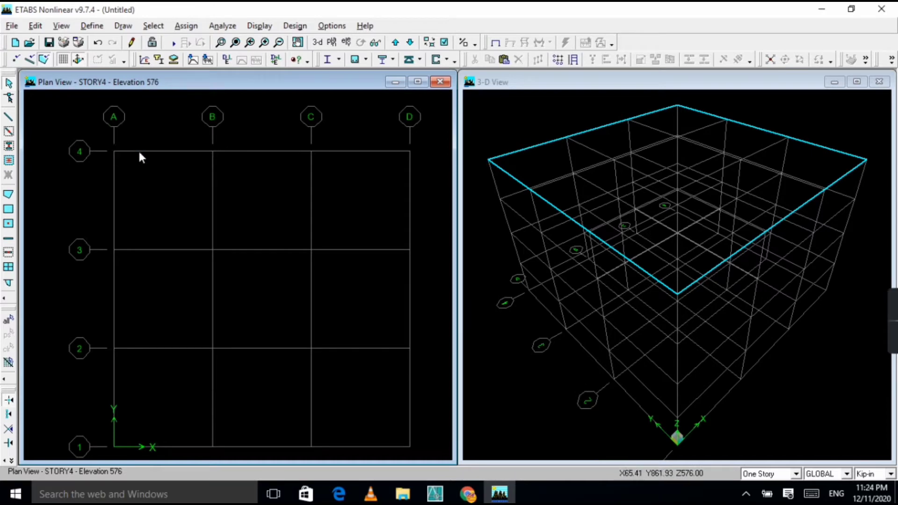
{"action": "left_click", "coordinate": [153, 26]}
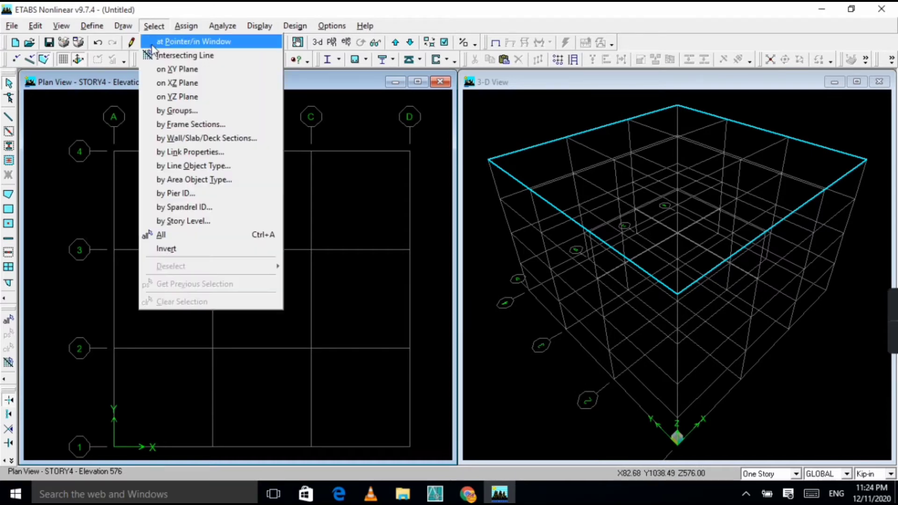
{"action": "left_click", "coordinate": [153, 26]}
{"action": "left_click", "coordinate": [123, 26]}
{"action": "left_click", "coordinate": [148, 46]}
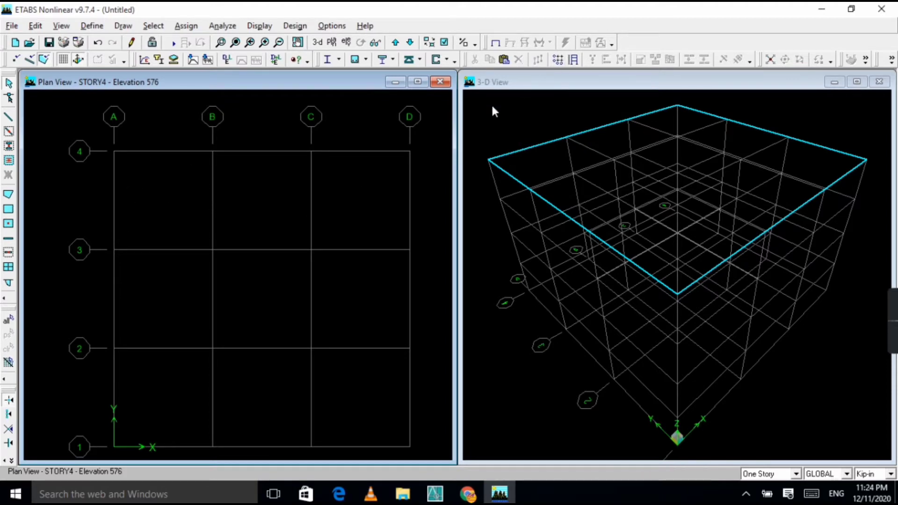
{"action": "left_click_drag", "start_coordinate": [430, 145], "coordinate": [360, 195]}
{"action": "left_click", "coordinate": [725, 164]}
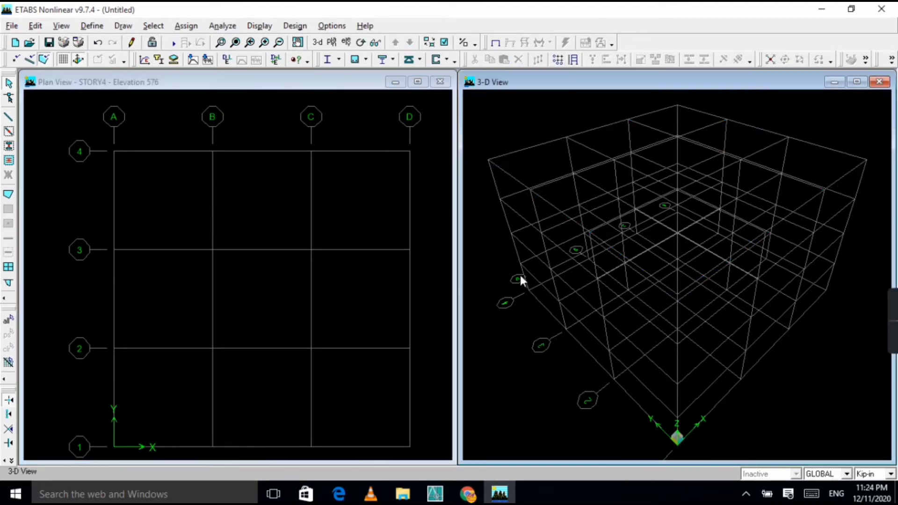
{"action": "double_click", "coordinate": [572, 215]}
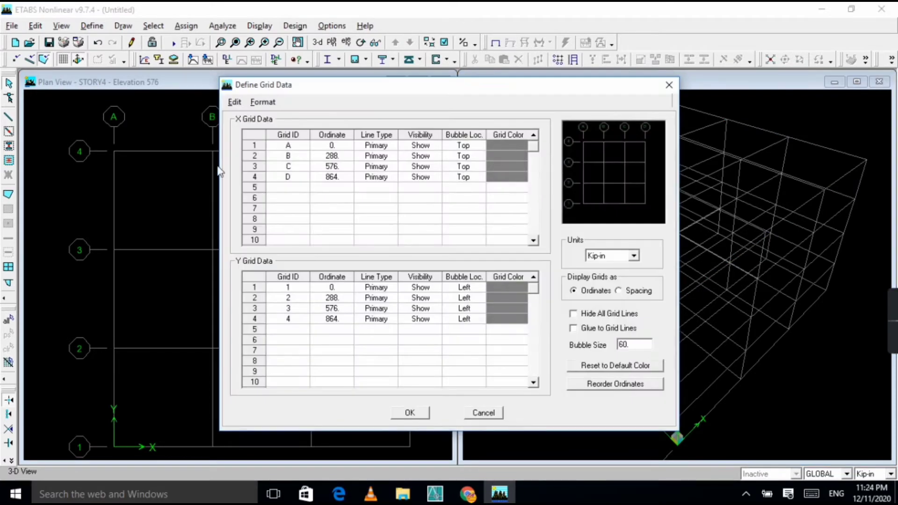
{"action": "left_click", "coordinate": [668, 85]}
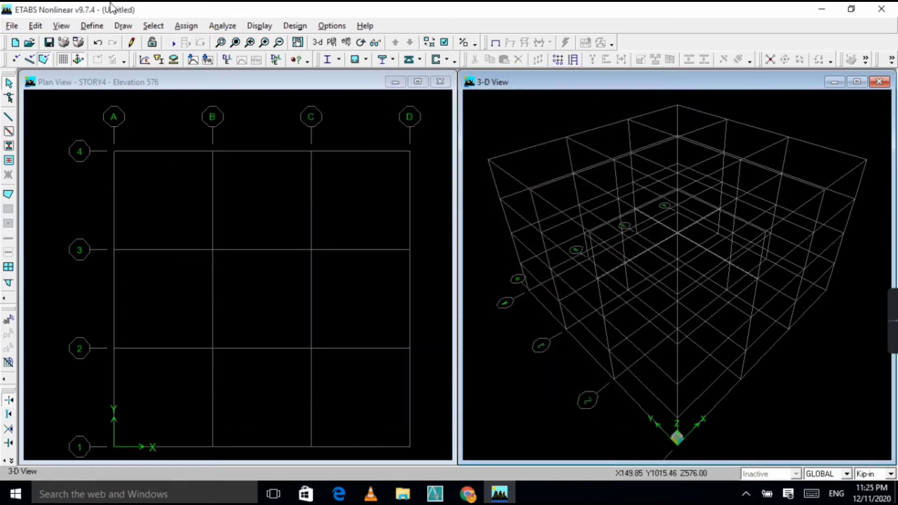
Start drawing frame lines with the section property set to BEAM and the story scope set to All Stories
{"action": "left_click", "coordinate": [124, 26]}
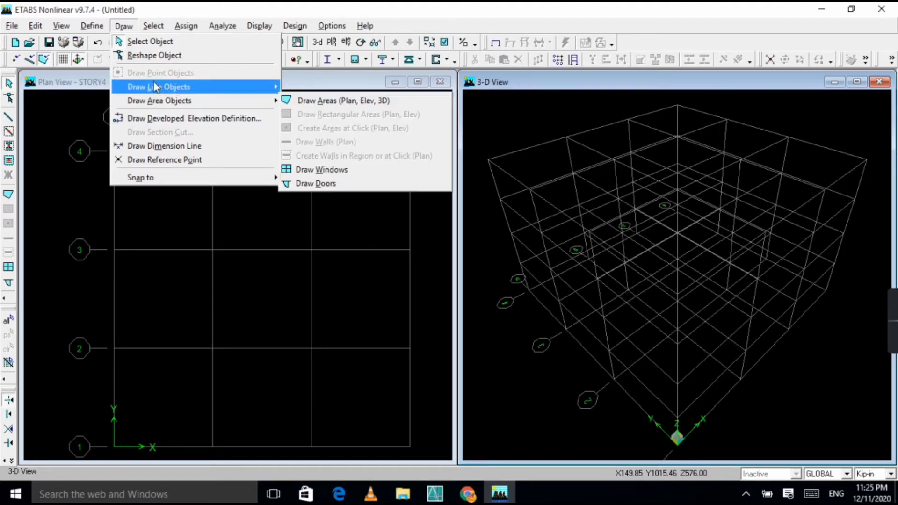
{"action": "mouse_move", "coordinate": [178, 88]}
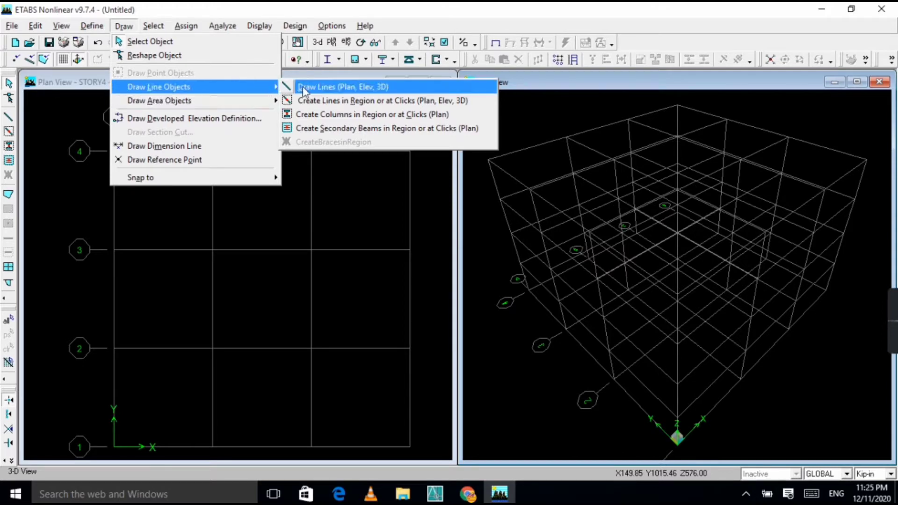
{"action": "left_click", "coordinate": [355, 87]}
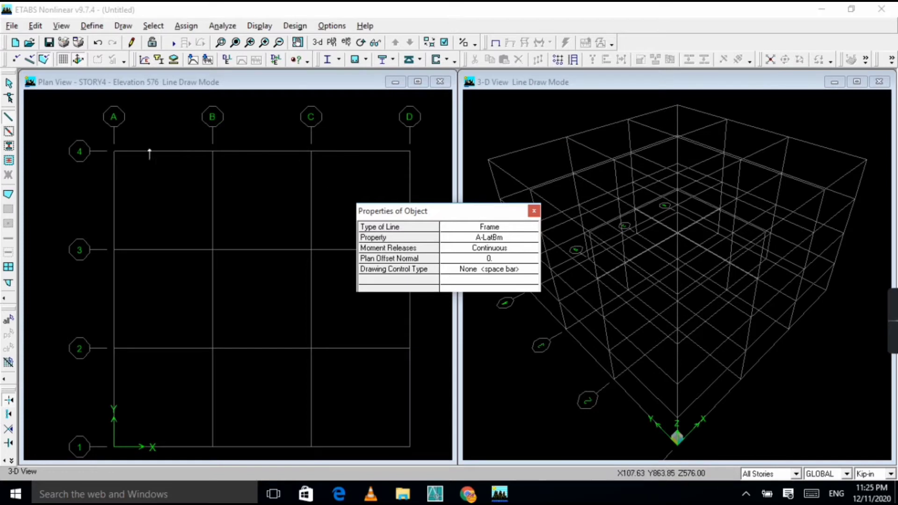
{"action": "left_click", "coordinate": [212, 151]}
{"action": "left_click", "coordinate": [501, 239]}
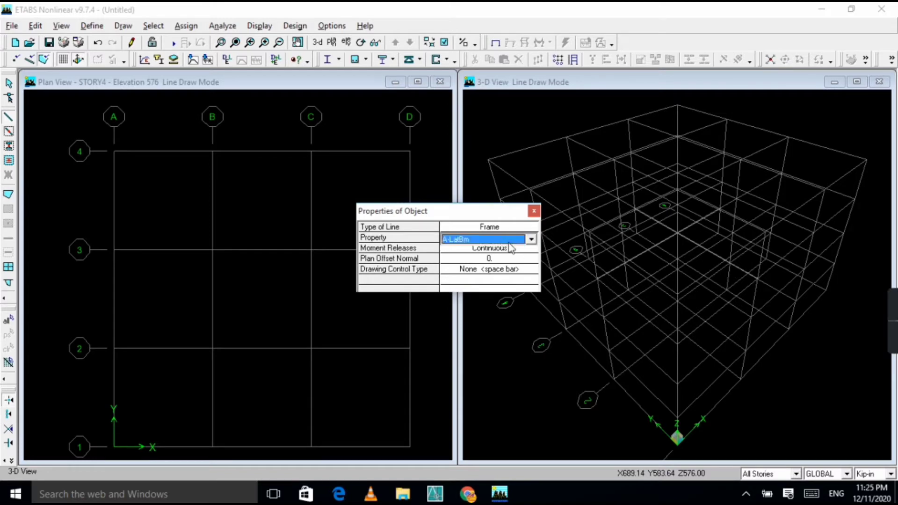
{"action": "key", "text": "b"}
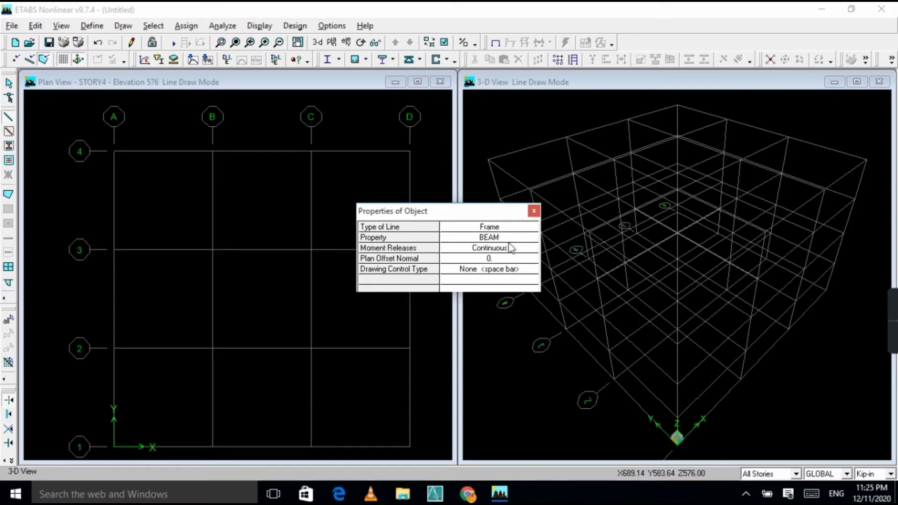
{"action": "left_click_drag", "start_coordinate": [413, 211], "coordinate": [631, 85]}
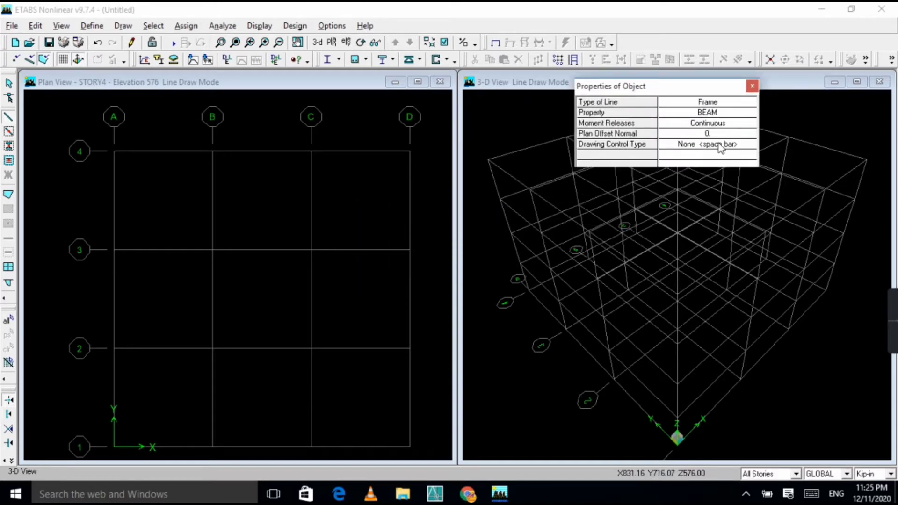
{"action": "left_click", "coordinate": [796, 474]}
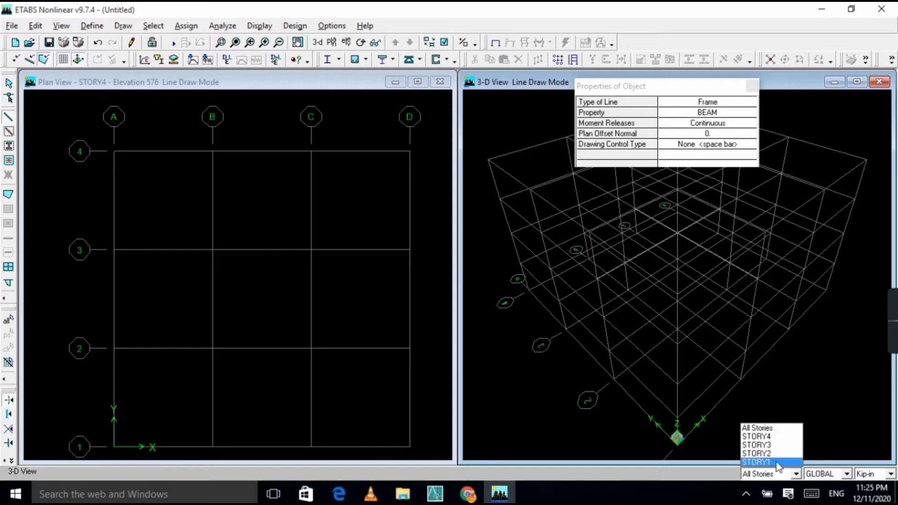
{"action": "left_click", "coordinate": [779, 429]}
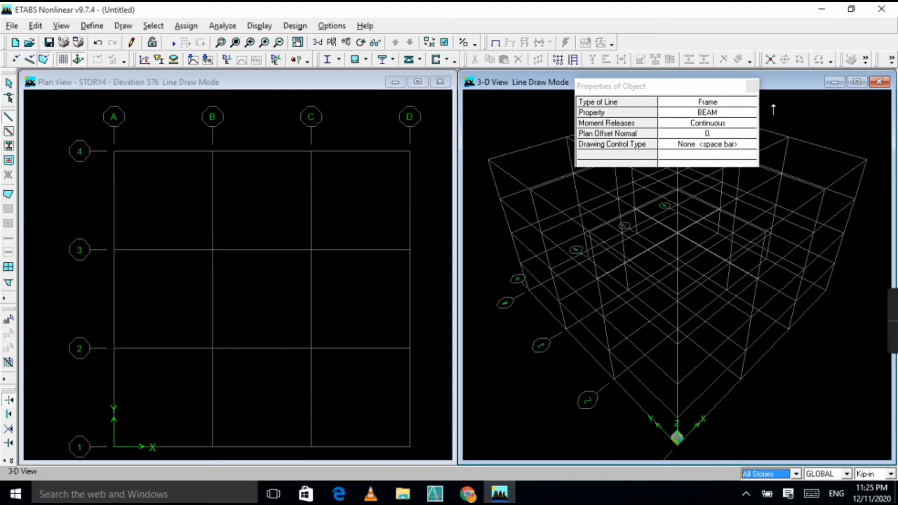
Draw the perimeter beams on the STORY4 plan through grid points A-4, D-4, D-1, A-1 and back to A-4
{"action": "left_click", "coordinate": [114, 151]}
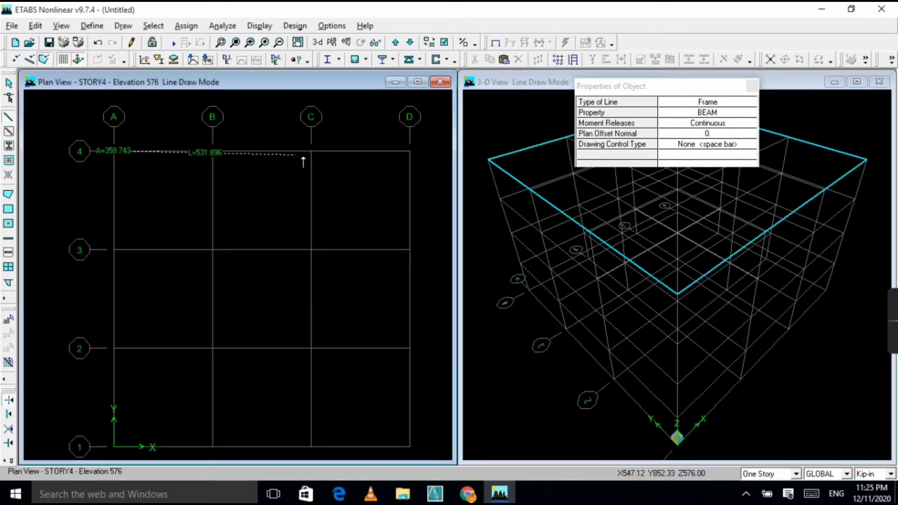
{"action": "left_click", "coordinate": [409, 151]}
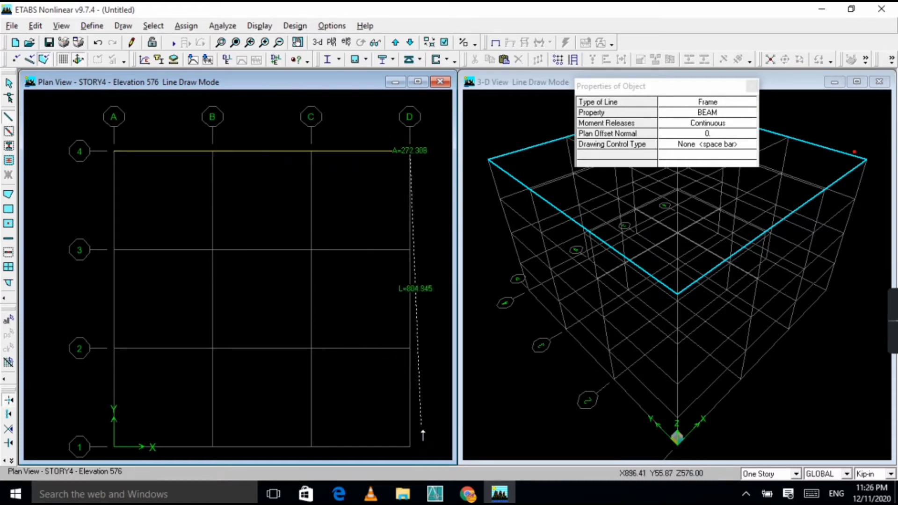
{"action": "left_click", "coordinate": [411, 447]}
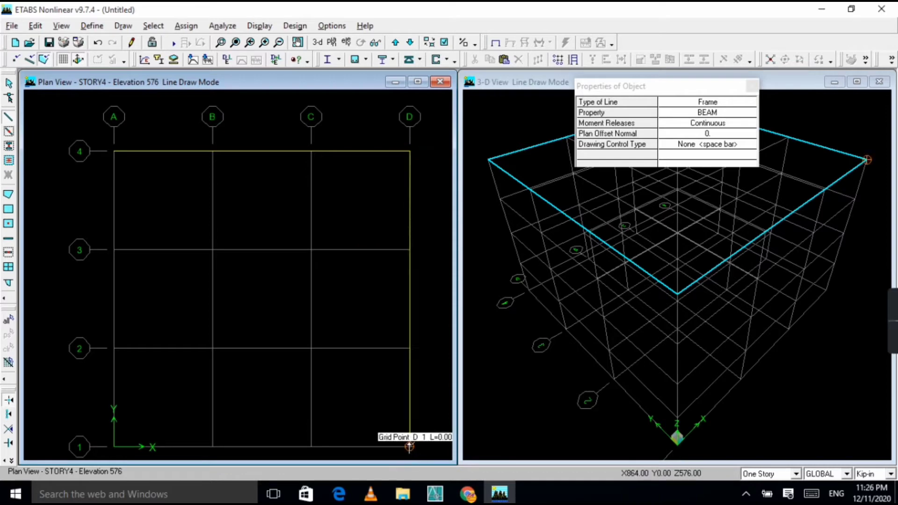
{"action": "left_click", "coordinate": [113, 446]}
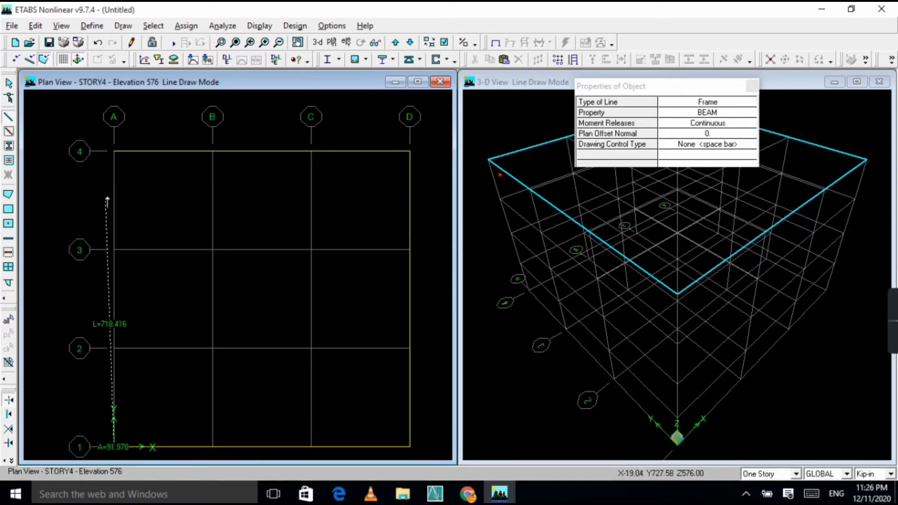
{"action": "left_click", "coordinate": [114, 151]}
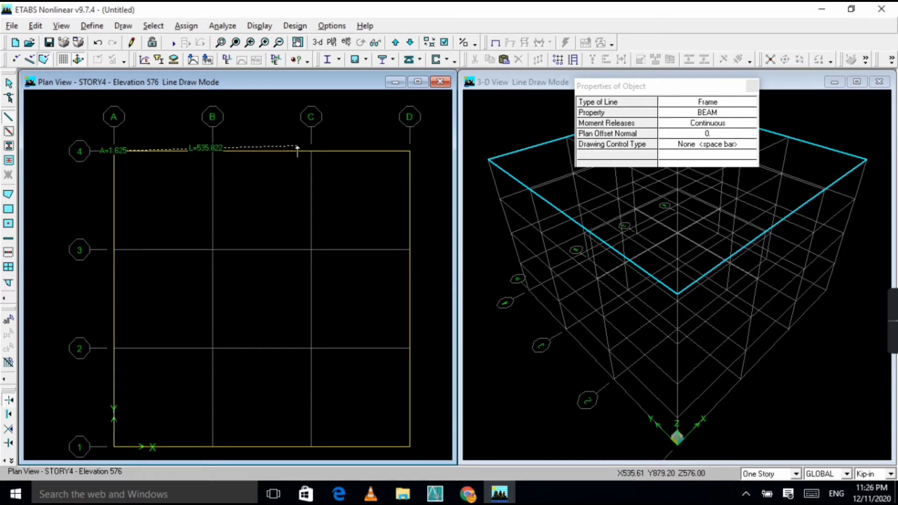
{"action": "key", "text": "Escape"}
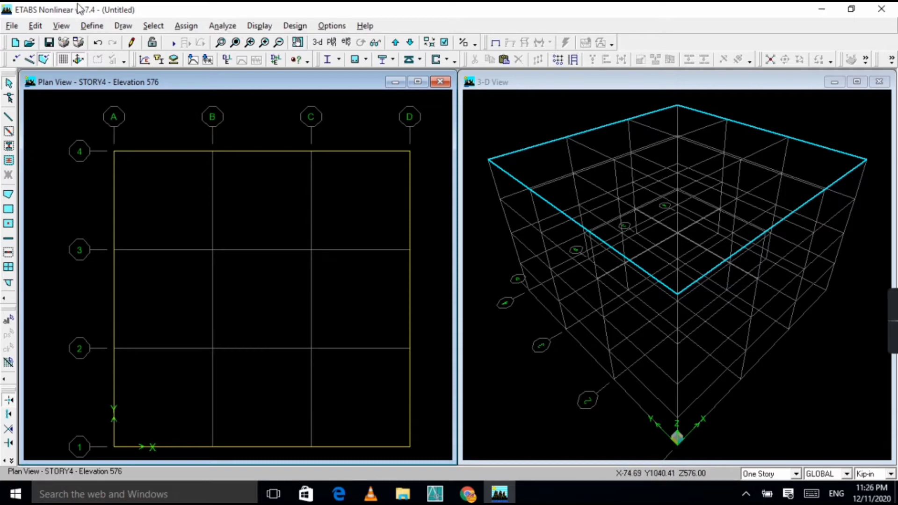
Draw a BEAM frame line along grid line 3 from grid A to grid D on the STORY4 plan
{"action": "left_click", "coordinate": [123, 26]}
{"action": "mouse_move", "coordinate": [139, 104]}
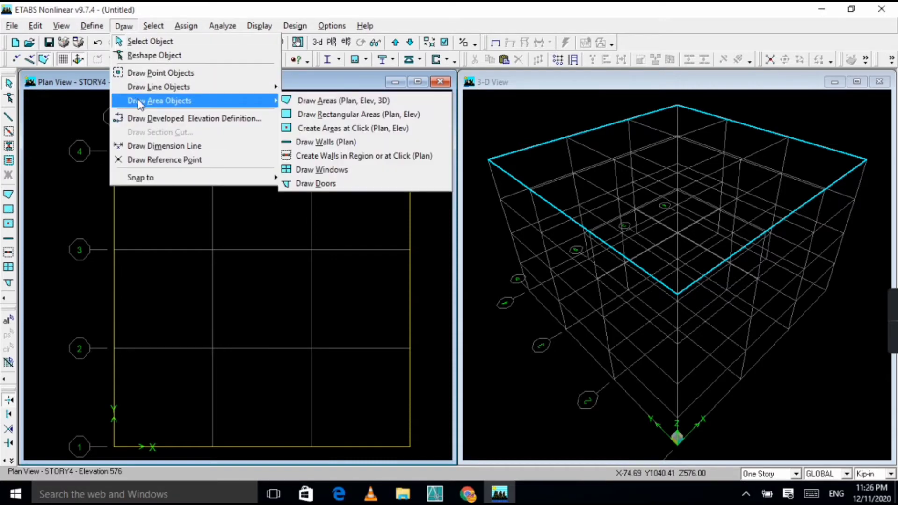
{"action": "mouse_move", "coordinate": [149, 90]}
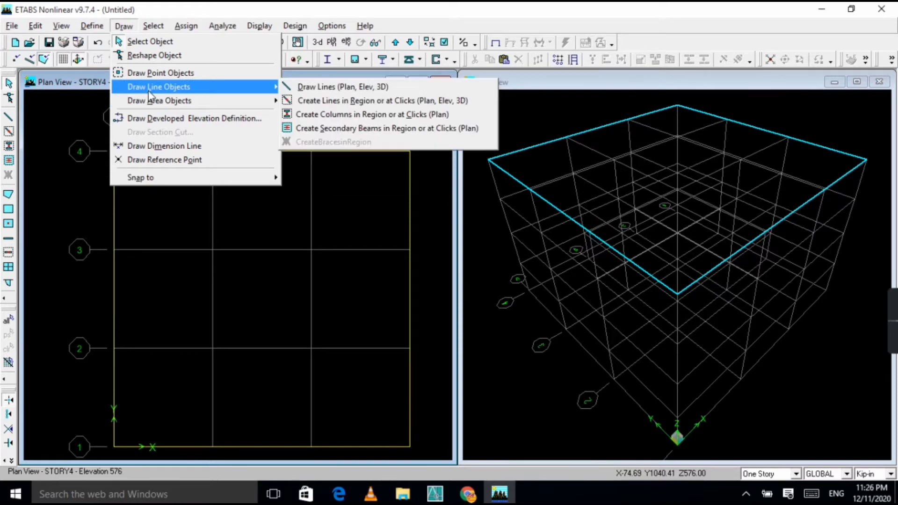
{"action": "left_click", "coordinate": [324, 87]}
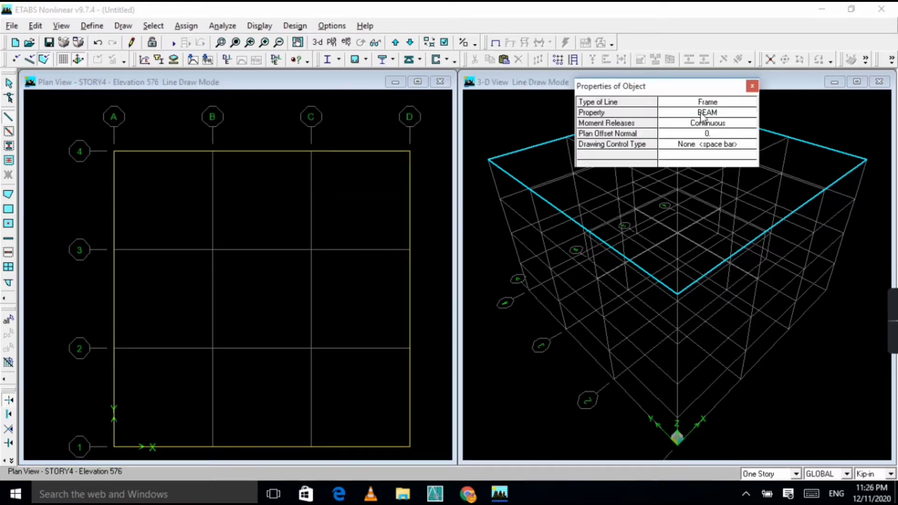
{"action": "left_click", "coordinate": [114, 249]}
{"action": "left_click", "coordinate": [410, 249]}
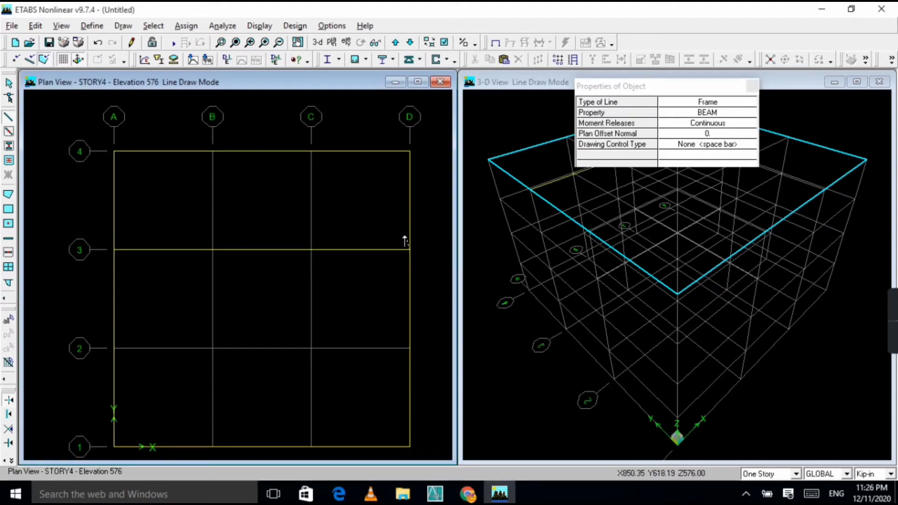
{"action": "key", "text": "Escape"}
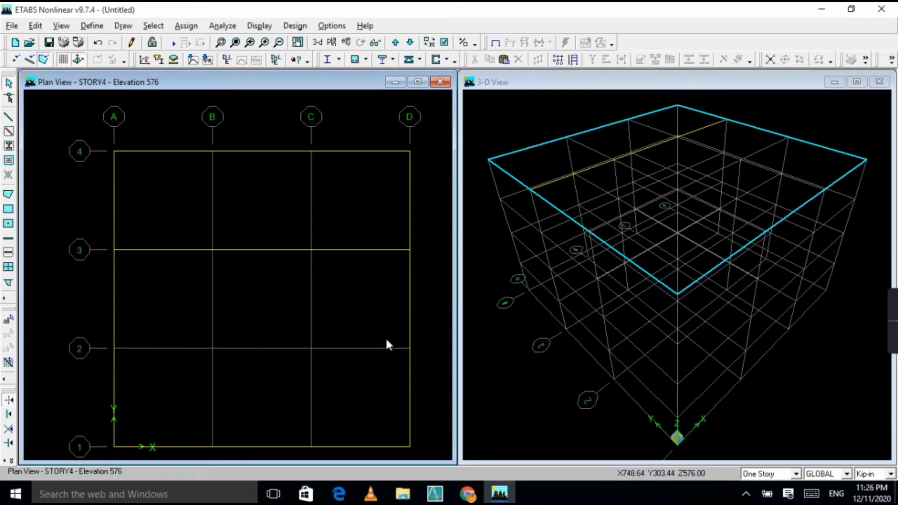
Draw a BEAM frame line along grid line 2 from grid A to grid D on the STORY4 plan
{"action": "left_click", "coordinate": [124, 25]}
{"action": "mouse_move", "coordinate": [151, 87]}
{"action": "left_click", "coordinate": [329, 87]}
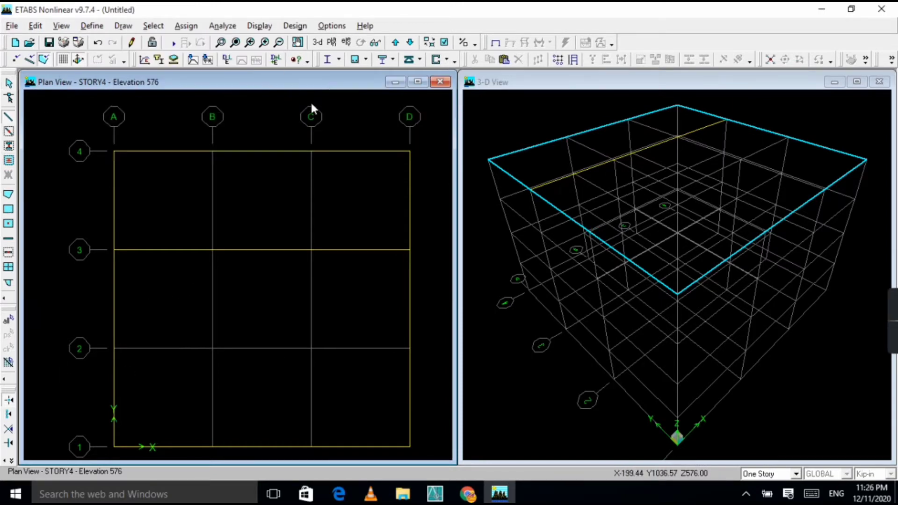
{"action": "left_click", "coordinate": [113, 349]}
{"action": "left_click", "coordinate": [409, 349]}
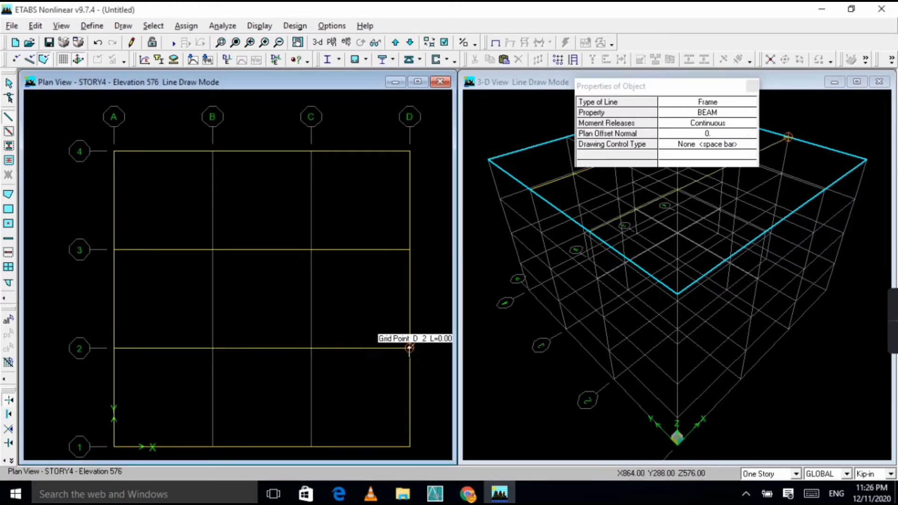
{"action": "key", "text": "Escape"}
Draw a BEAM frame line along grid line B from grid 4 to grid 1 on the STORY4 plan
{"action": "left_click", "coordinate": [9, 116]}
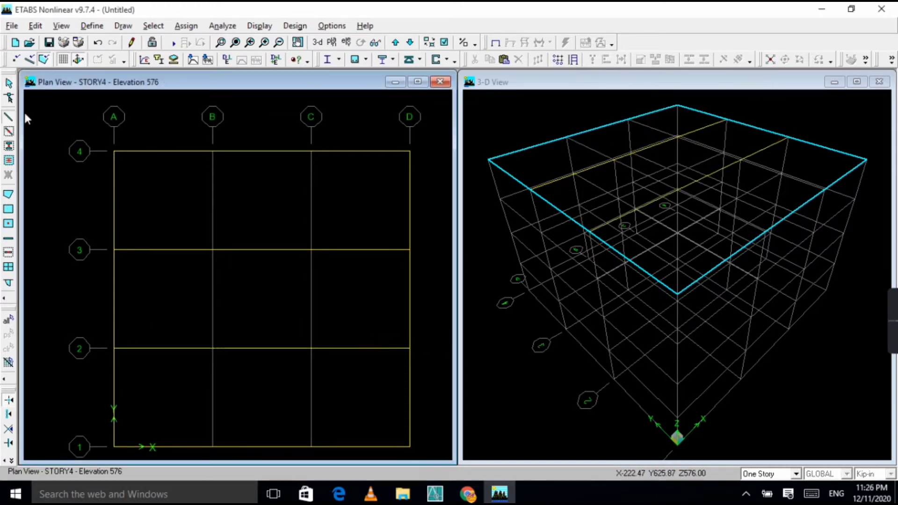
{"action": "left_click", "coordinate": [212, 151]}
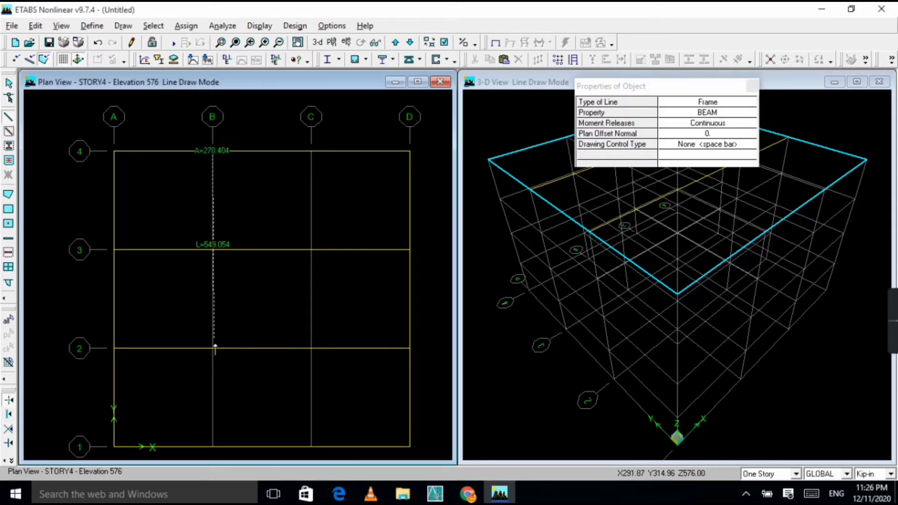
{"action": "left_click", "coordinate": [213, 447]}
{"action": "key", "text": "Escape"}
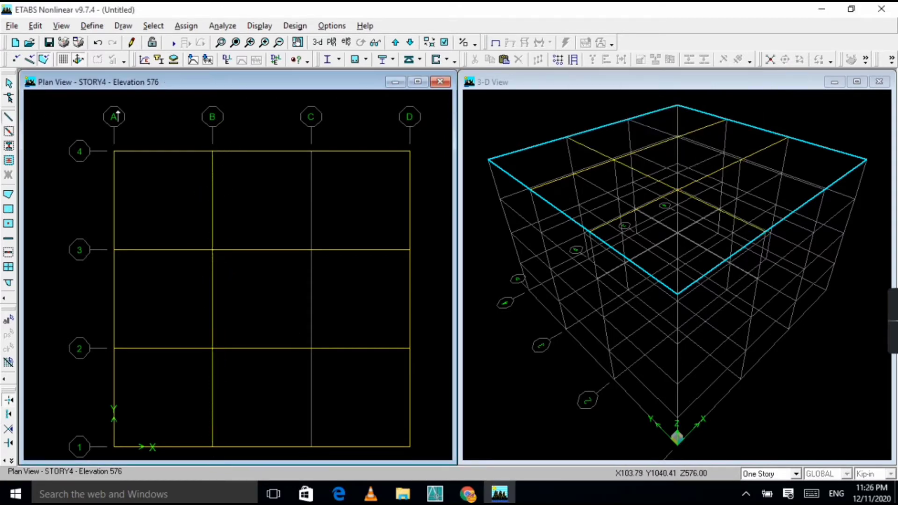
Draw a BEAM frame line along grid line C from grid 4 to grid 1 on the STORY4 plan
{"action": "left_click", "coordinate": [8, 116]}
{"action": "left_click", "coordinate": [310, 151]}
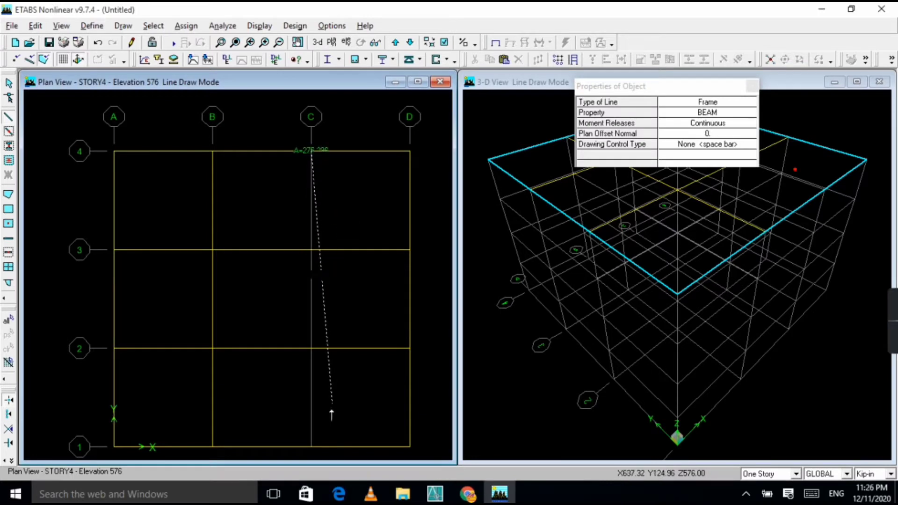
{"action": "left_click", "coordinate": [311, 447]}
{"action": "key", "text": "Escape"}
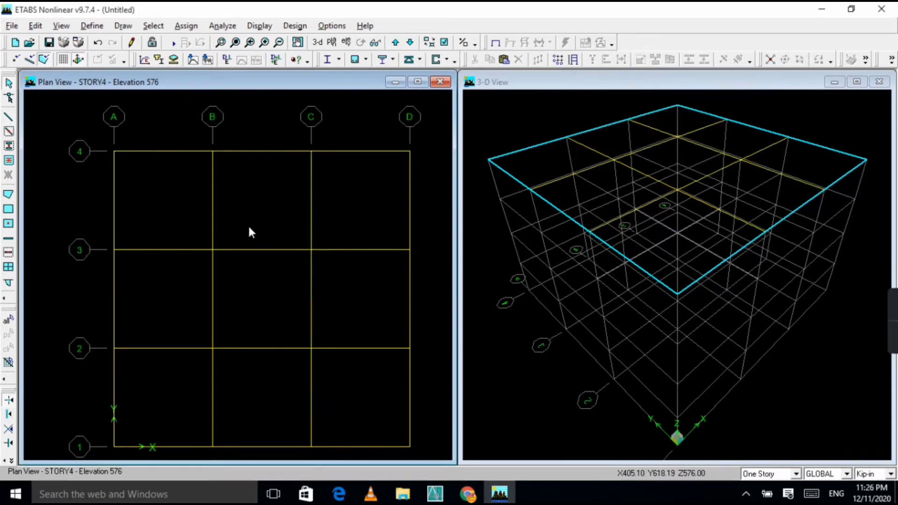
{"action": "scroll", "coordinate": [265, 179], "scroll_direction": "down", "scroll_amount": 1}
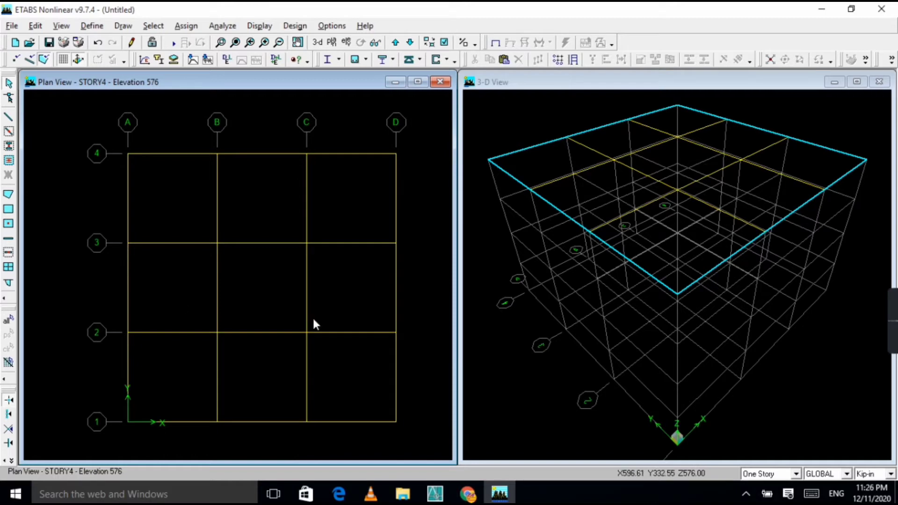
Set the drawing scope to All Stories so plan edits apply to every level
{"action": "left_click", "coordinate": [796, 474]}
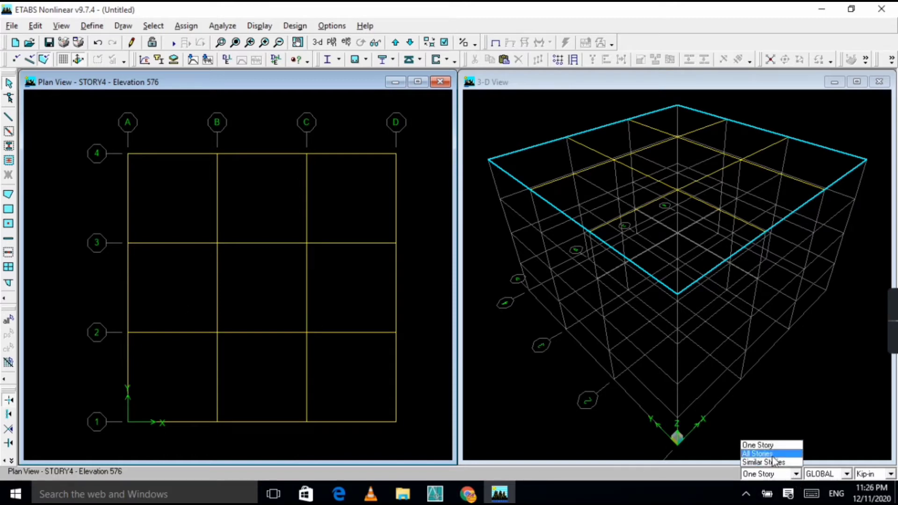
{"action": "left_click", "coordinate": [758, 454]}
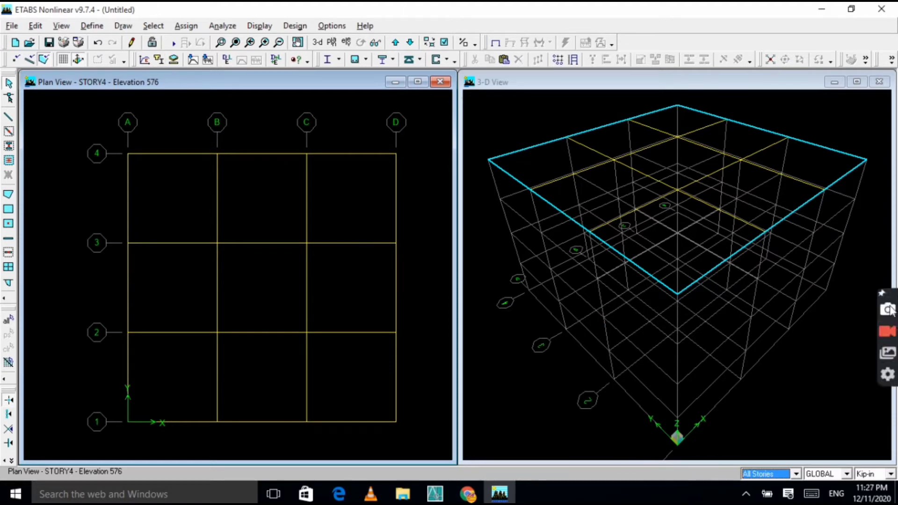
{"action": "left_click", "coordinate": [785, 473]}
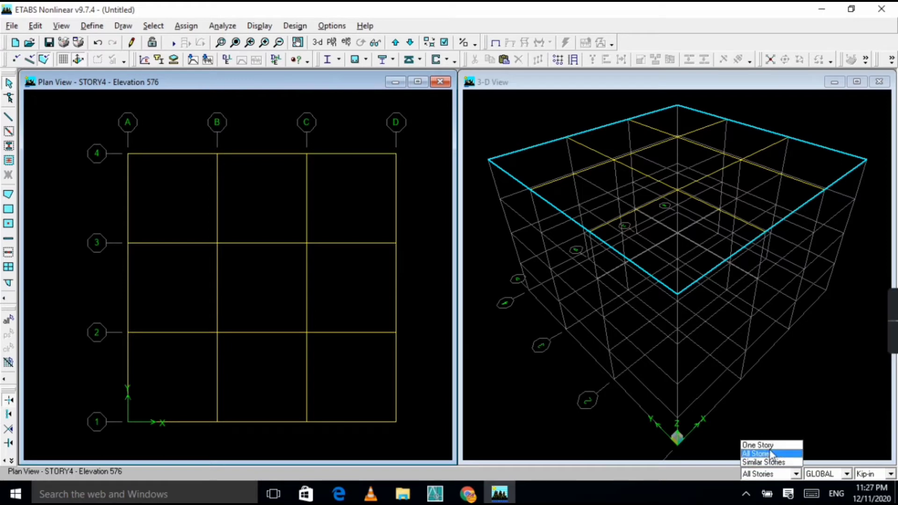
{"action": "left_click", "coordinate": [542, 398]}
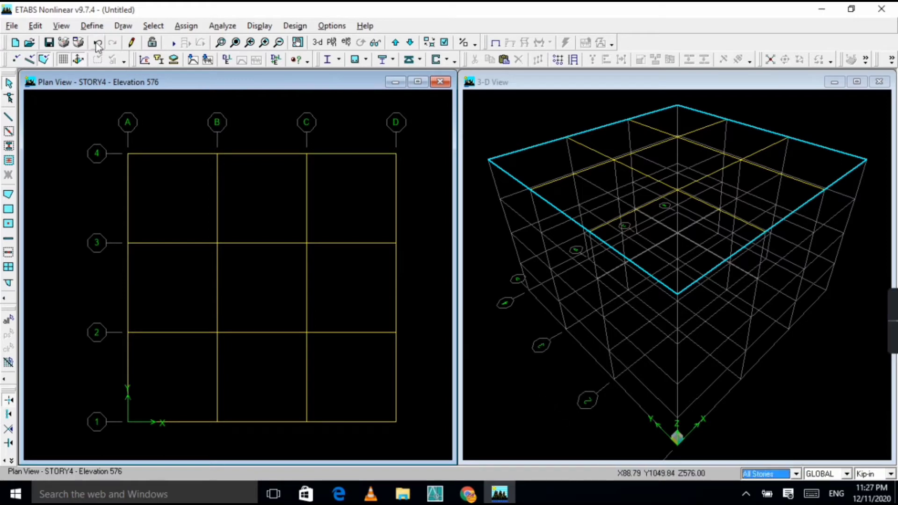
{"action": "left_click", "coordinate": [274, 121]}
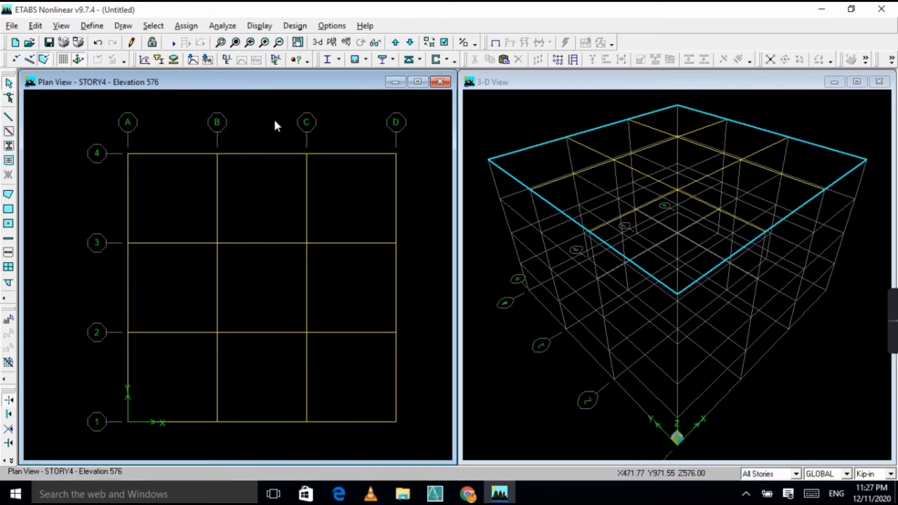
Switch the STORY4 plan window to a 3-D view and from there to the STORY2 plan
{"action": "left_click", "coordinate": [318, 43]}
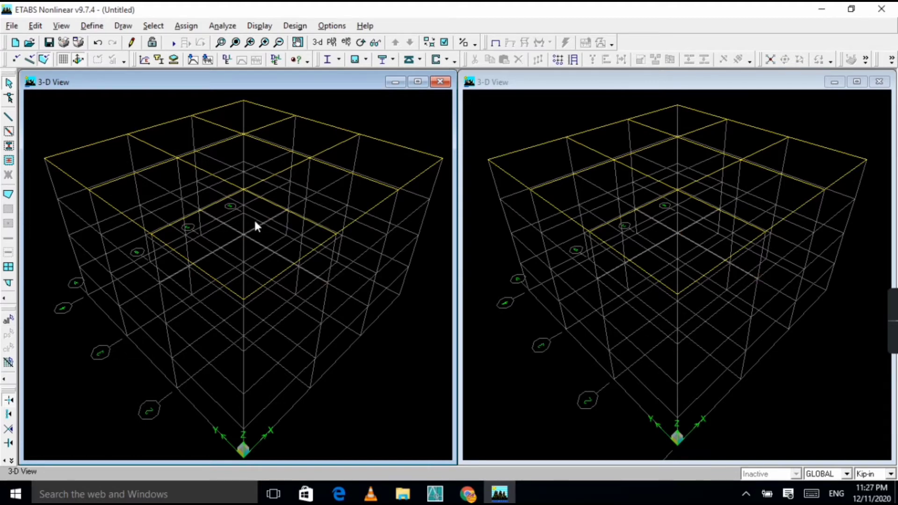
{"action": "scroll", "coordinate": [264, 223], "scroll_direction": "down", "scroll_amount": 1}
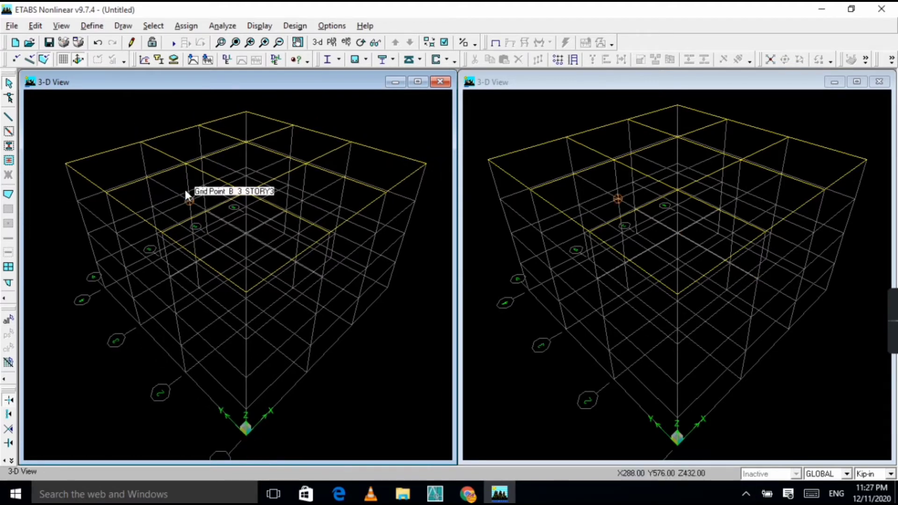
{"action": "left_click", "coordinate": [332, 43]}
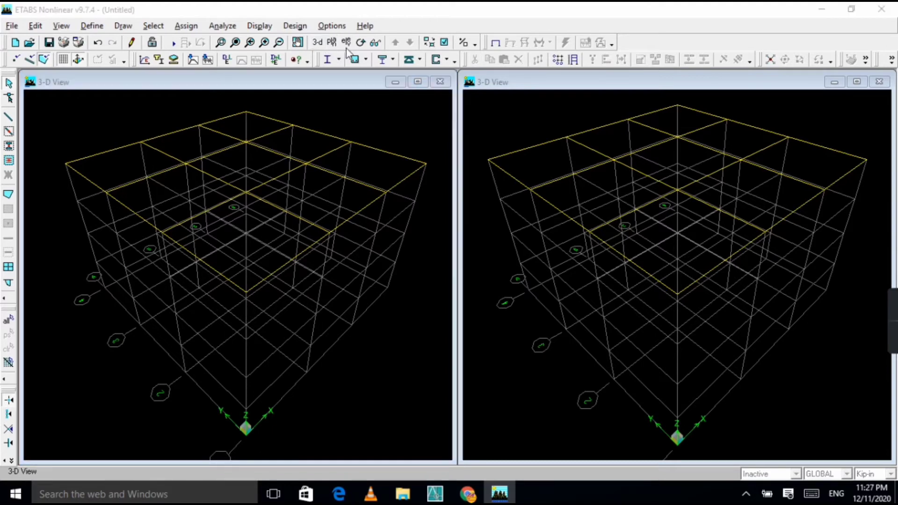
{"action": "left_click", "coordinate": [397, 240]}
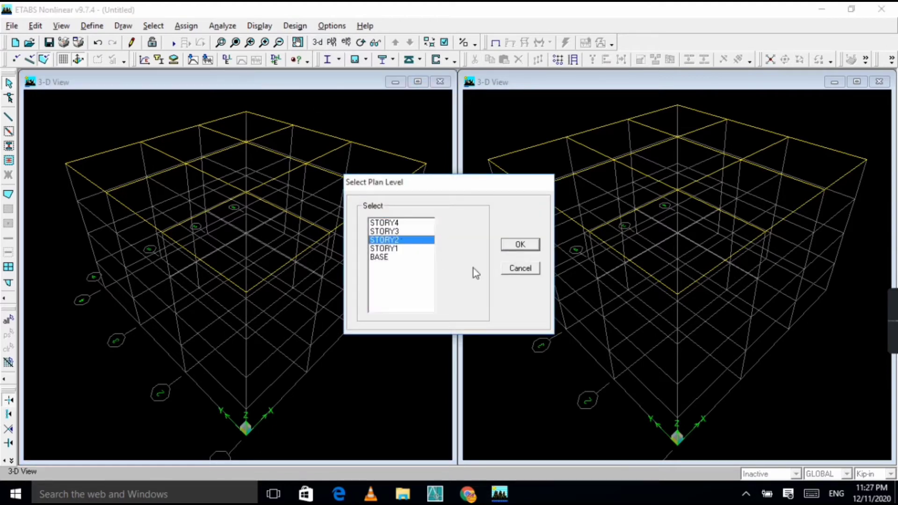
{"action": "left_click", "coordinate": [538, 247]}
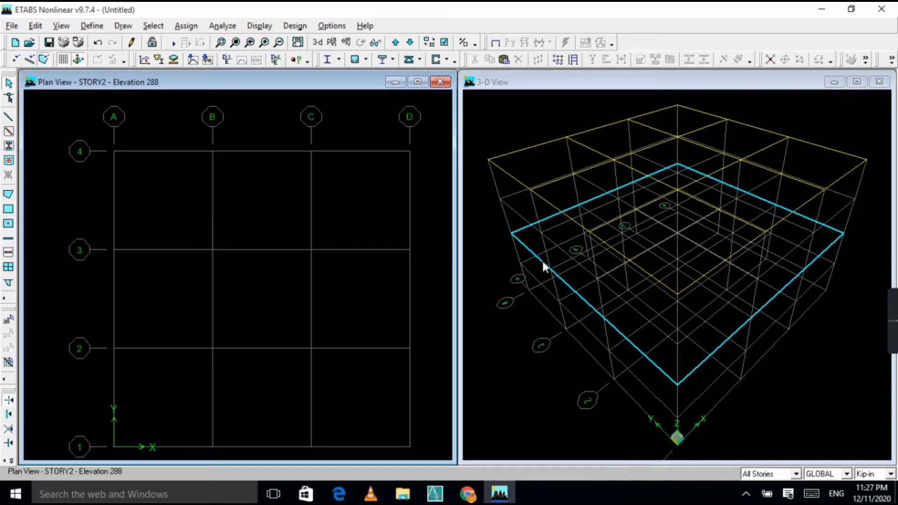
{"action": "scroll", "coordinate": [314, 269], "scroll_direction": "down", "scroll_amount": 1}
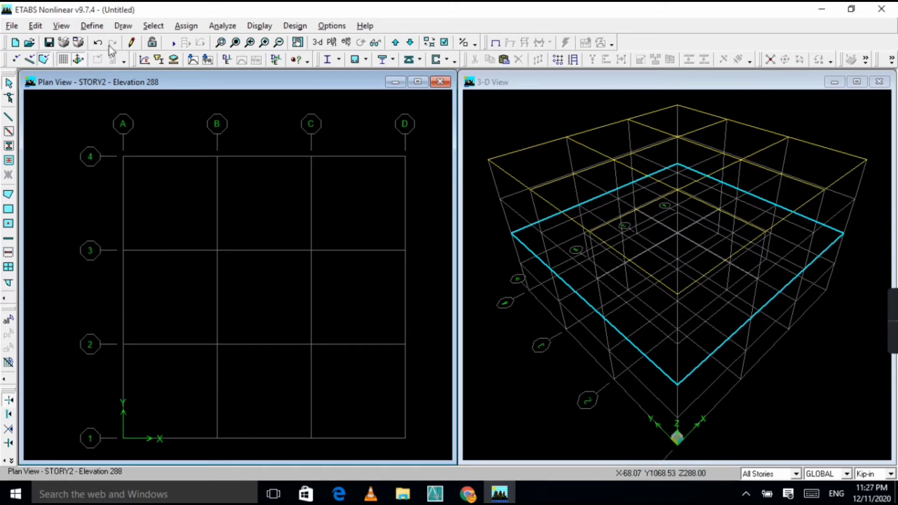
With All Stories active, draw a short BEAM frame line on the STORY2 plan from grid point A-3 partway toward grid B
{"action": "left_click", "coordinate": [123, 25]}
{"action": "mouse_move", "coordinate": [184, 87]}
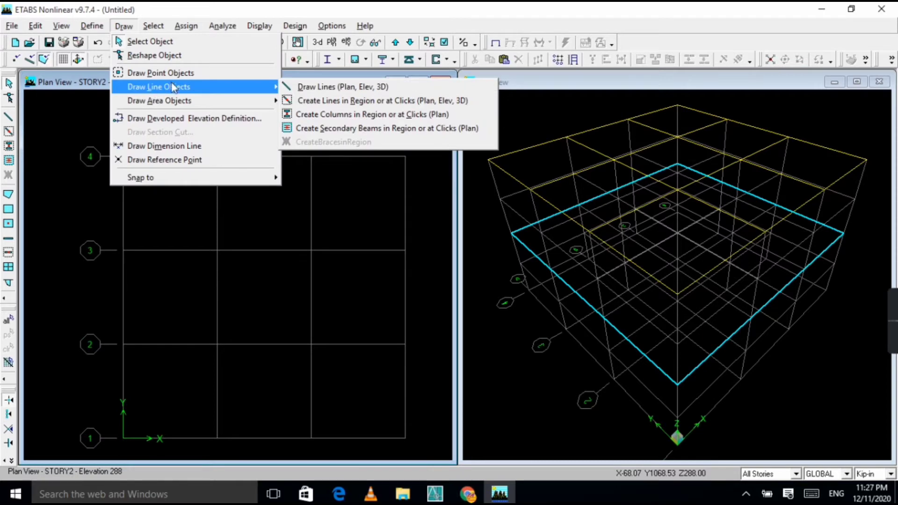
{"action": "left_click", "coordinate": [303, 87]}
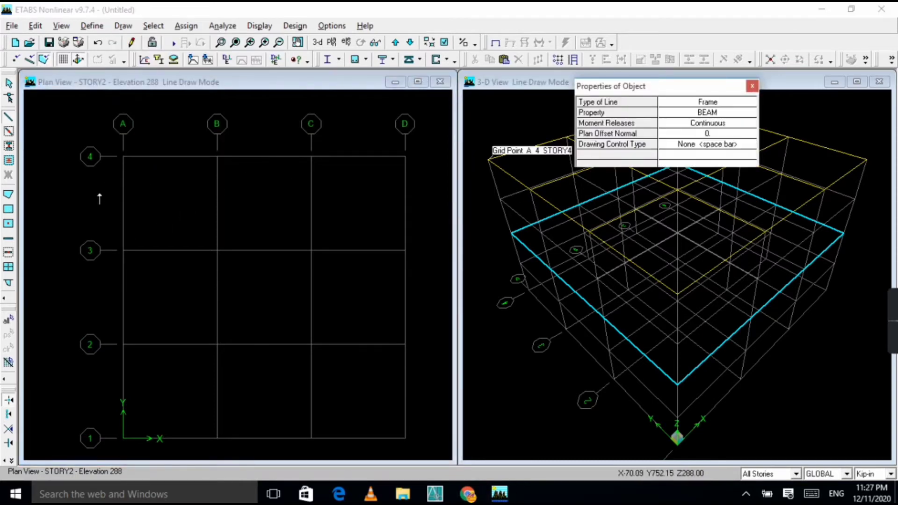
{"action": "left_click", "coordinate": [134, 252]}
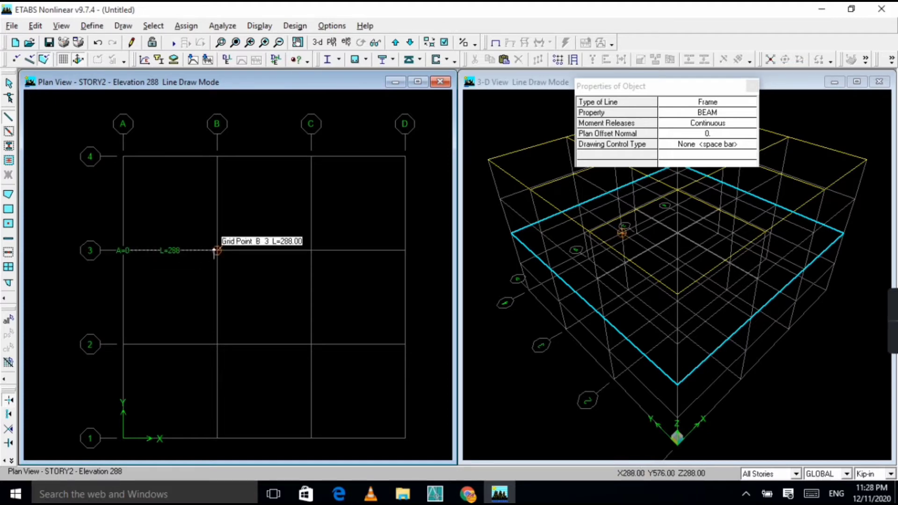
{"action": "left_click", "coordinate": [163, 250]}
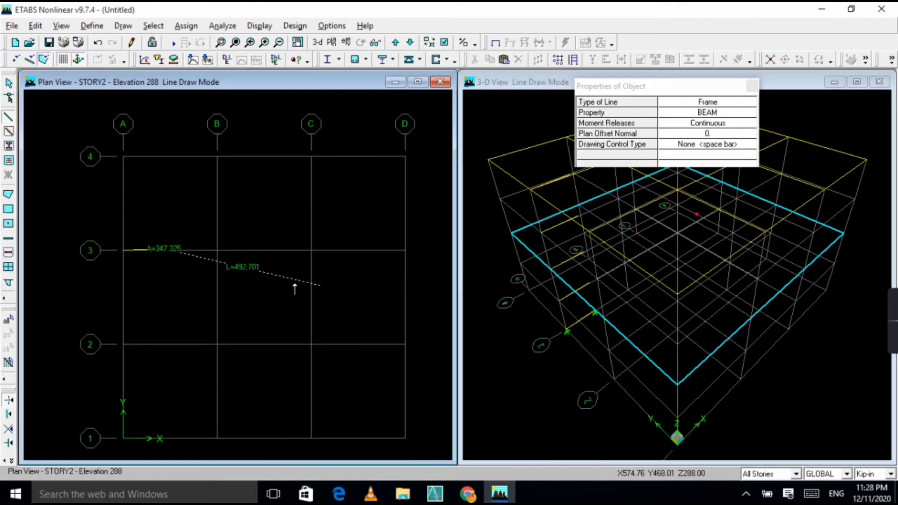
{"action": "left_click", "coordinate": [584, 252]}
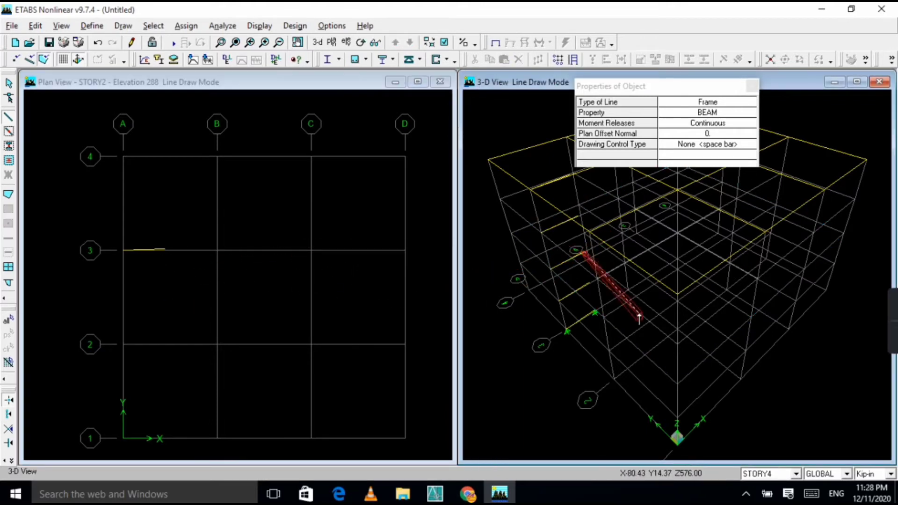
{"action": "key", "text": "Escape"}
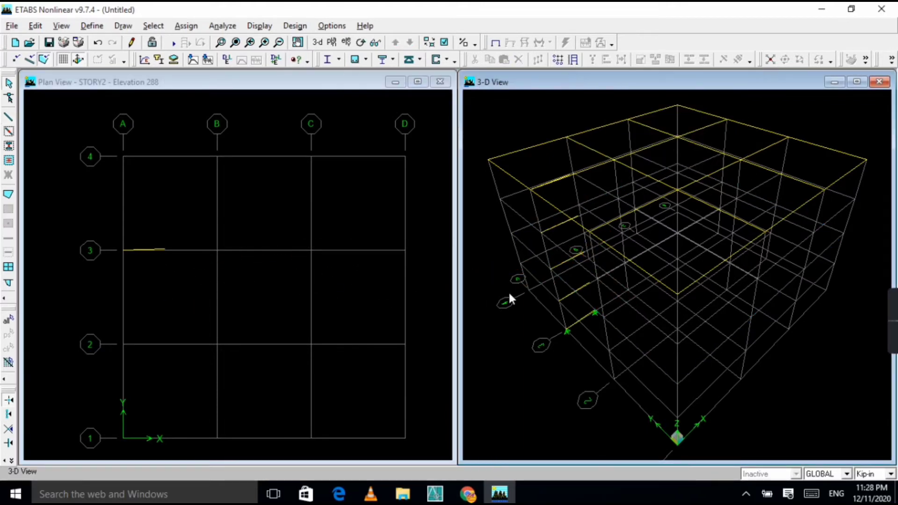
{"action": "scroll", "coordinate": [599, 241], "scroll_direction": "up", "scroll_amount": 4}
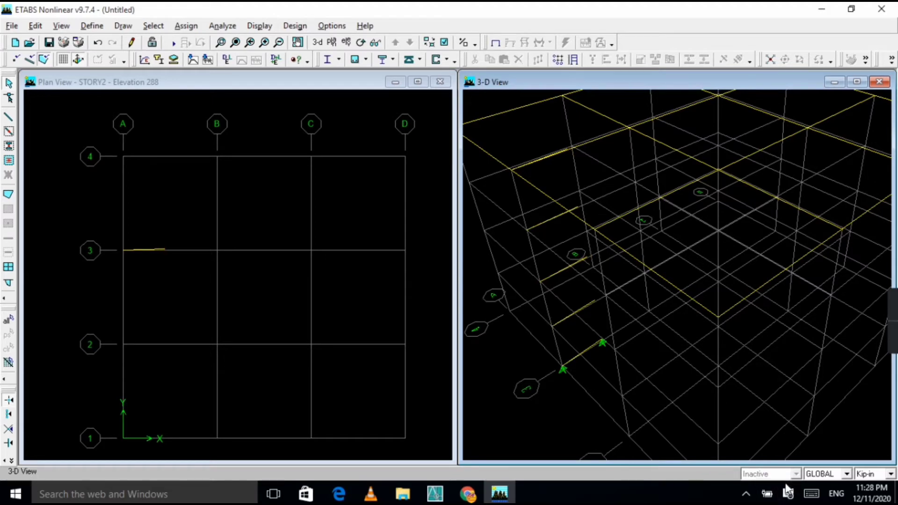
Limit drawing to One Story and draw a BEAM frame line along grid line 3 from grid C to grid B on STORY2
{"action": "left_click", "coordinate": [425, 407]}
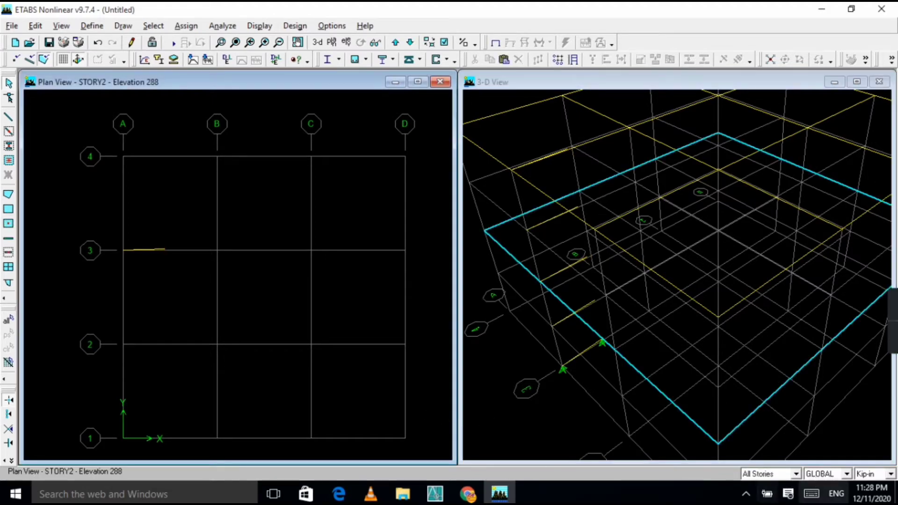
{"action": "left_click", "coordinate": [768, 475]}
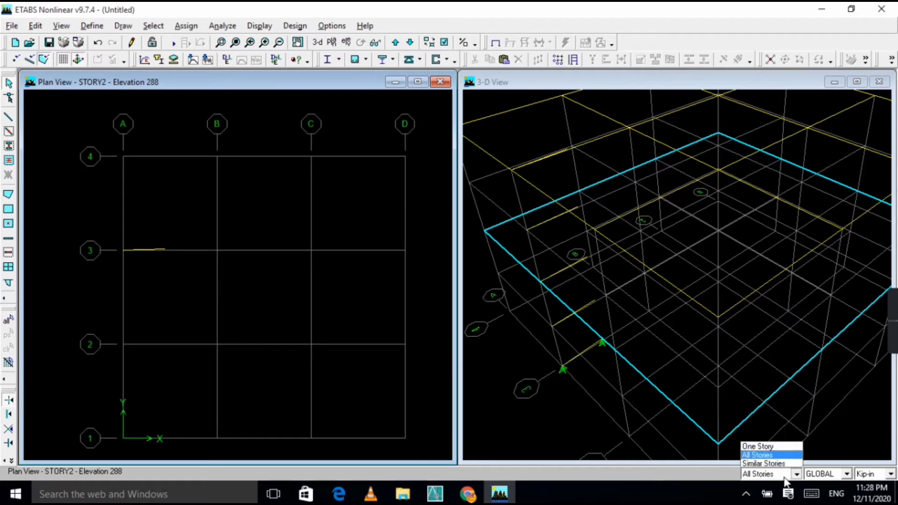
{"action": "left_click", "coordinate": [757, 446]}
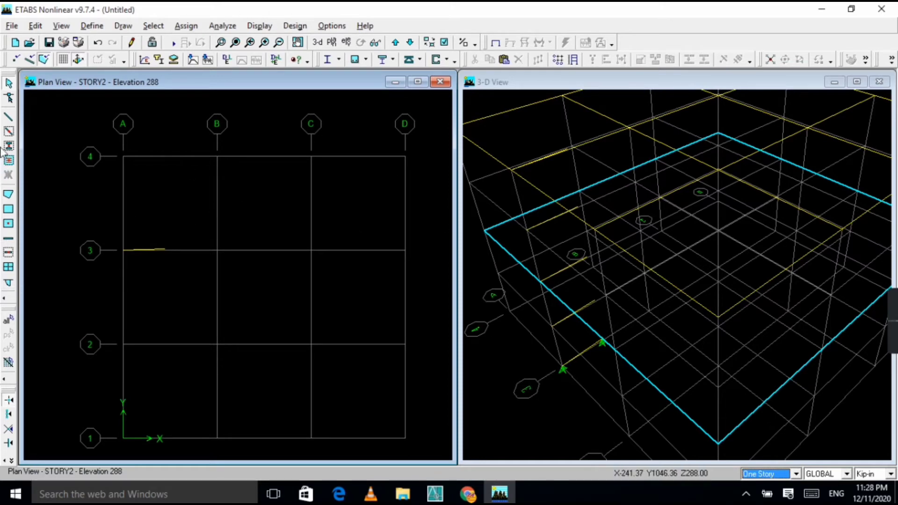
{"action": "left_click", "coordinate": [8, 118]}
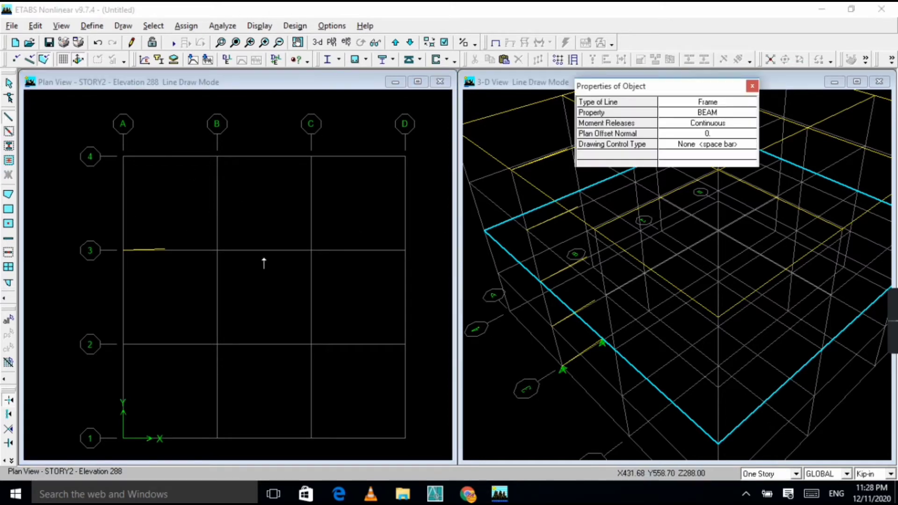
{"action": "left_click", "coordinate": [312, 251]}
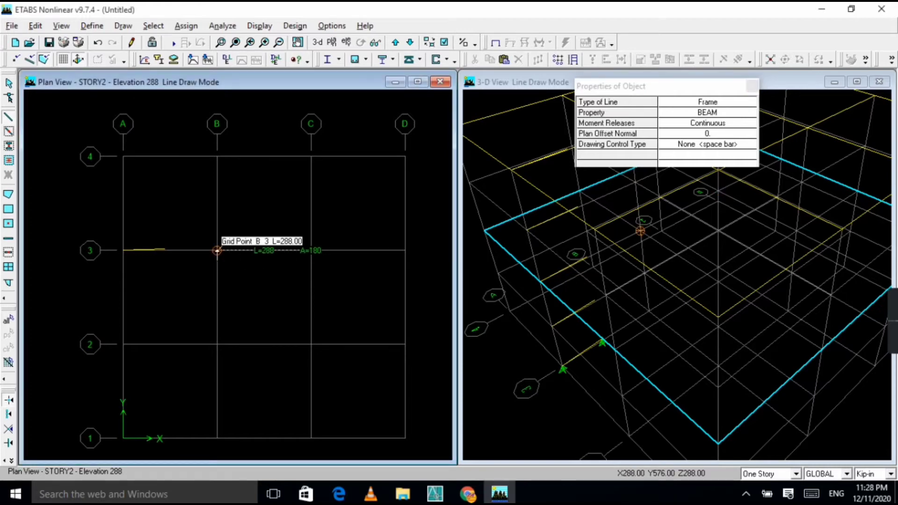
{"action": "left_click", "coordinate": [217, 251]}
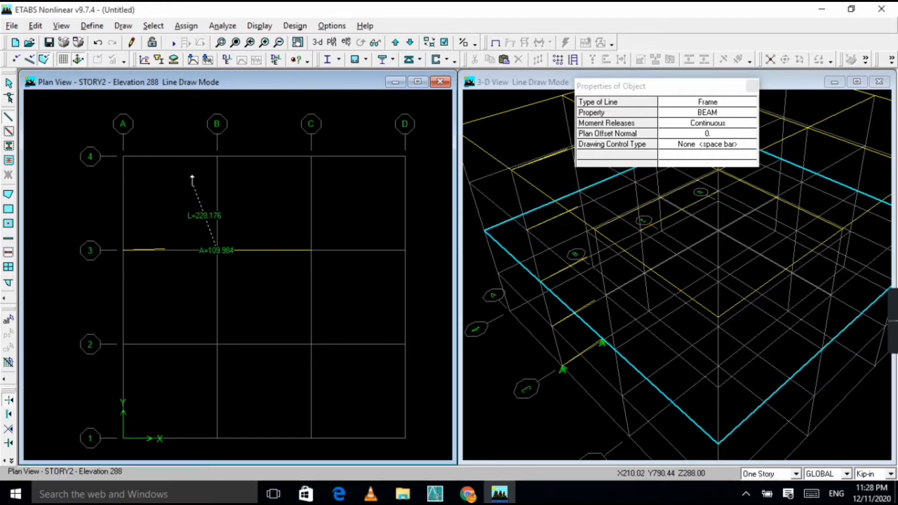
{"action": "key", "text": "Escape"}
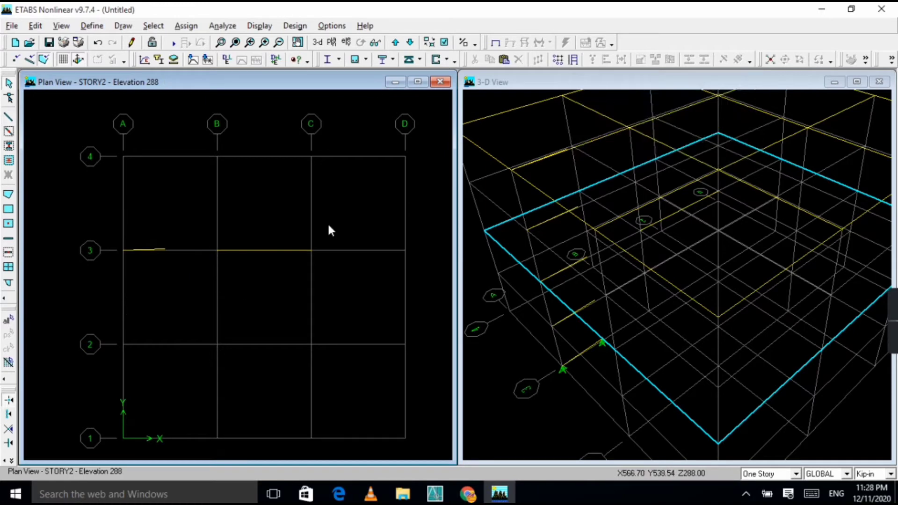
Examine in the 3-D view on which stories the All Stories and One Story beams were placed
{"action": "left_click", "coordinate": [642, 225]}
{"action": "scroll", "coordinate": [647, 223], "scroll_direction": "up", "scroll_amount": 2}
{"action": "scroll", "coordinate": [650, 215], "scroll_direction": "up", "scroll_amount": 3}
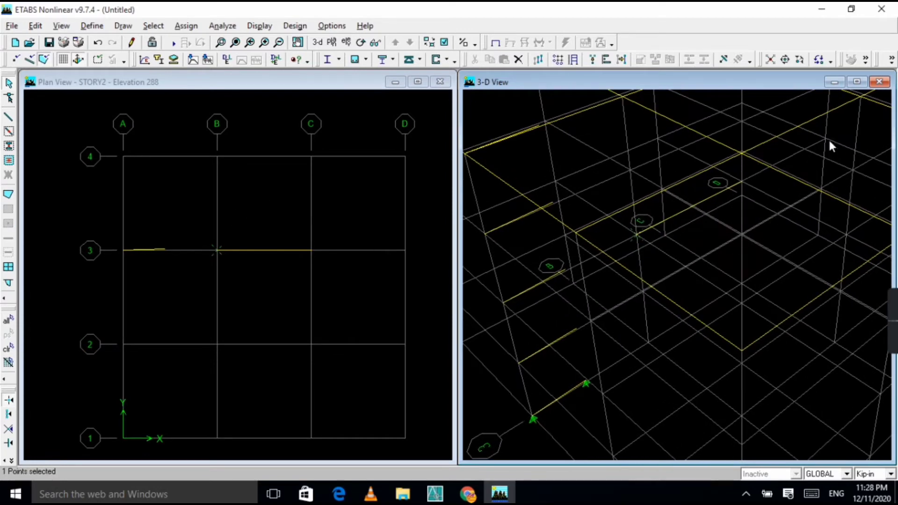
{"action": "scroll", "coordinate": [718, 363], "scroll_direction": "down", "scroll_amount": 2}
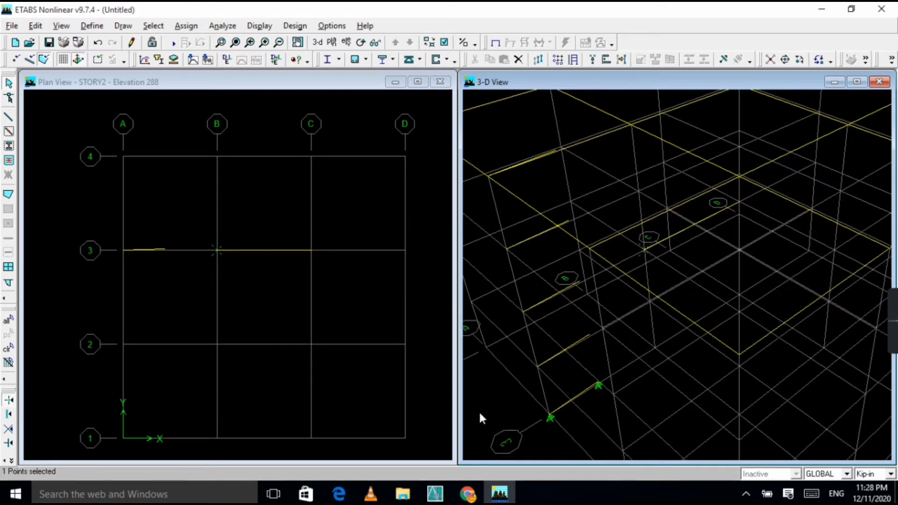
{"action": "left_click", "coordinate": [274, 199]}
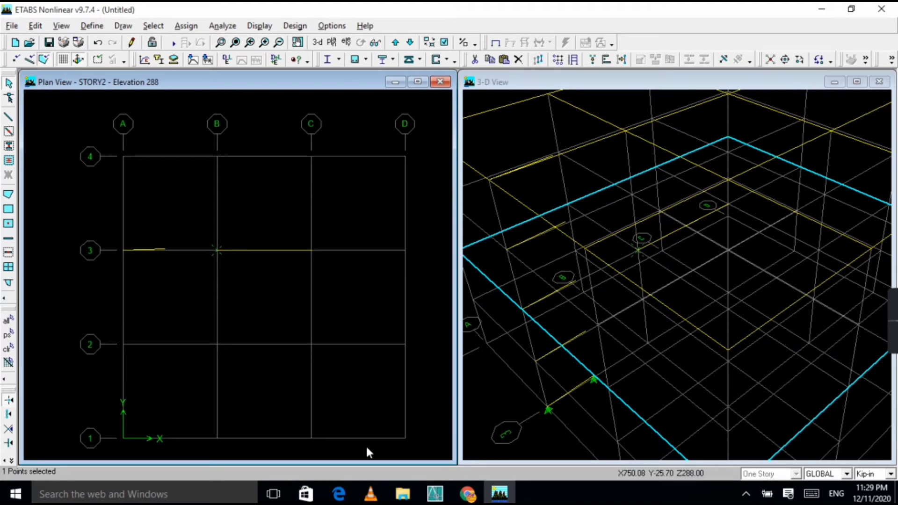
{"action": "left_click", "coordinate": [485, 399]}
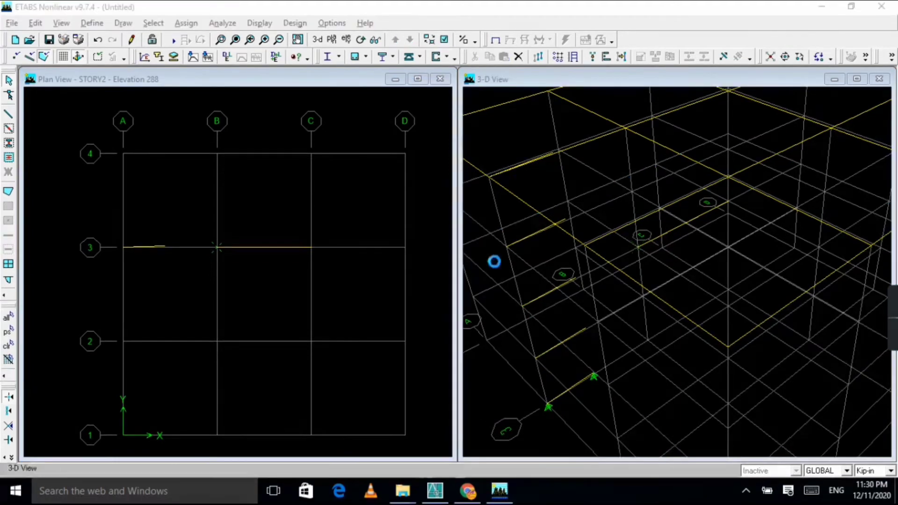
{"action": "scroll", "coordinate": [495, 262], "scroll_direction": "down", "scroll_amount": 5}
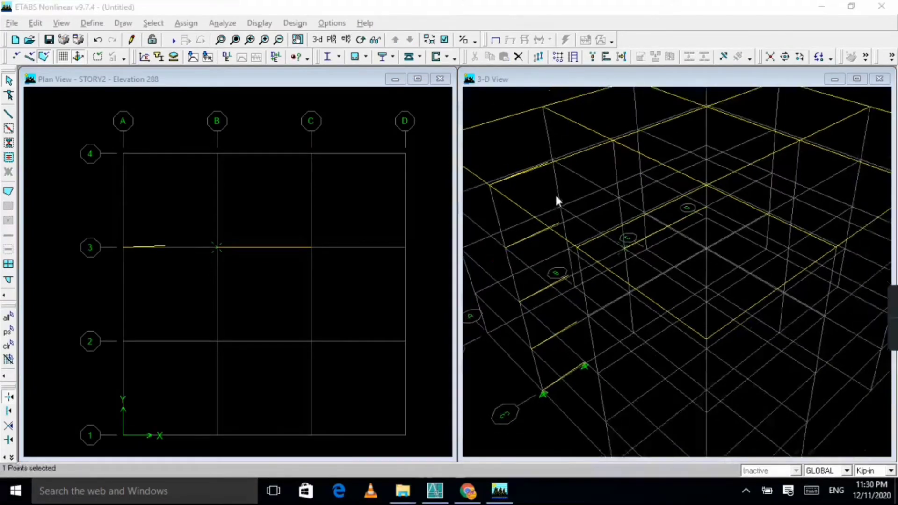
{"action": "scroll", "coordinate": [584, 222], "scroll_direction": "down", "scroll_amount": 3}
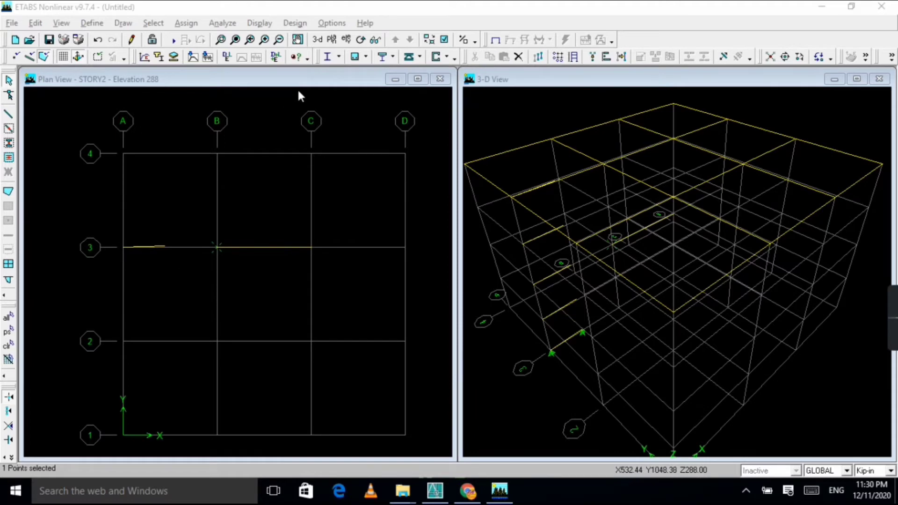
Change the STORY2 plan window to a 3-D view of the whole building
{"action": "left_click", "coordinate": [332, 104]}
{"action": "left_click", "coordinate": [318, 39]}
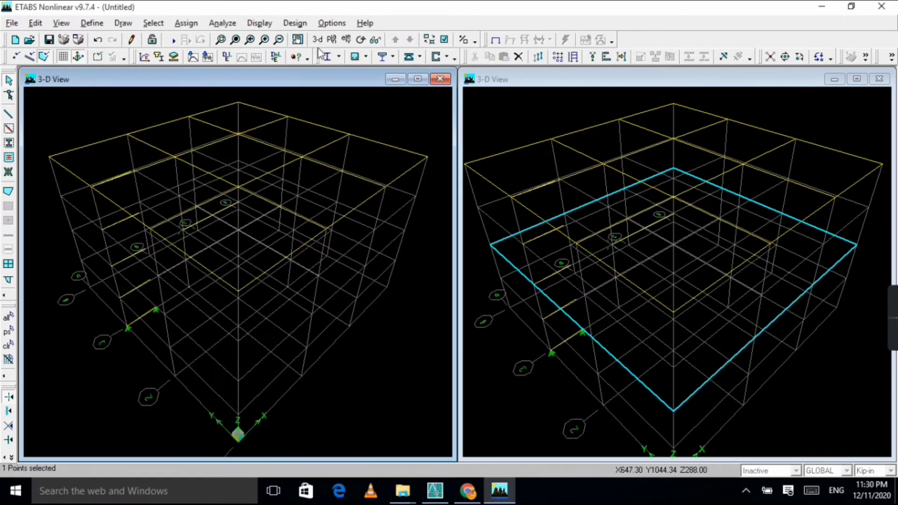
{"action": "scroll", "coordinate": [143, 246], "scroll_direction": "up", "scroll_amount": 2}
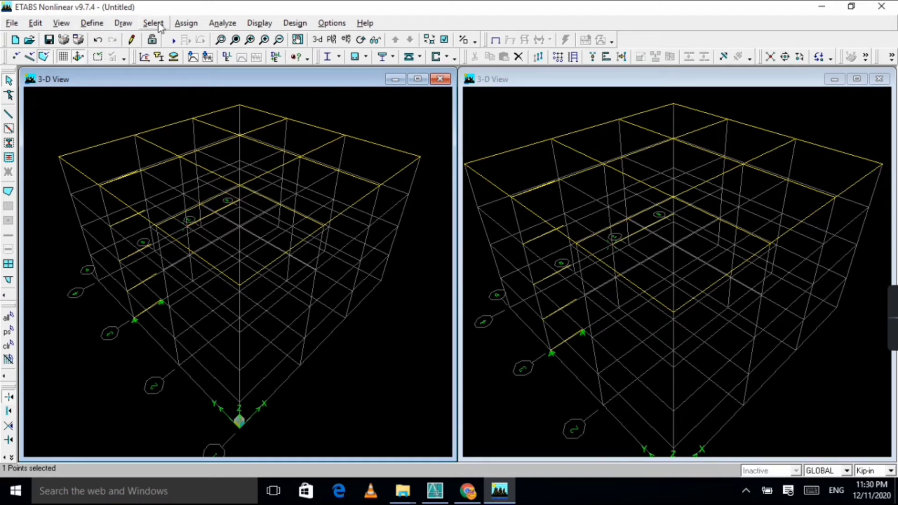
{"action": "left_click", "coordinate": [123, 23]}
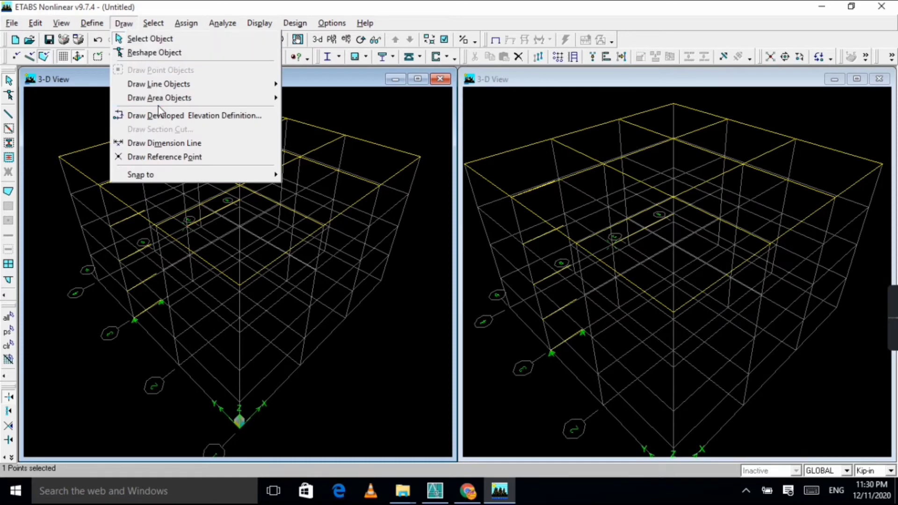
{"action": "mouse_move", "coordinate": [160, 100]}
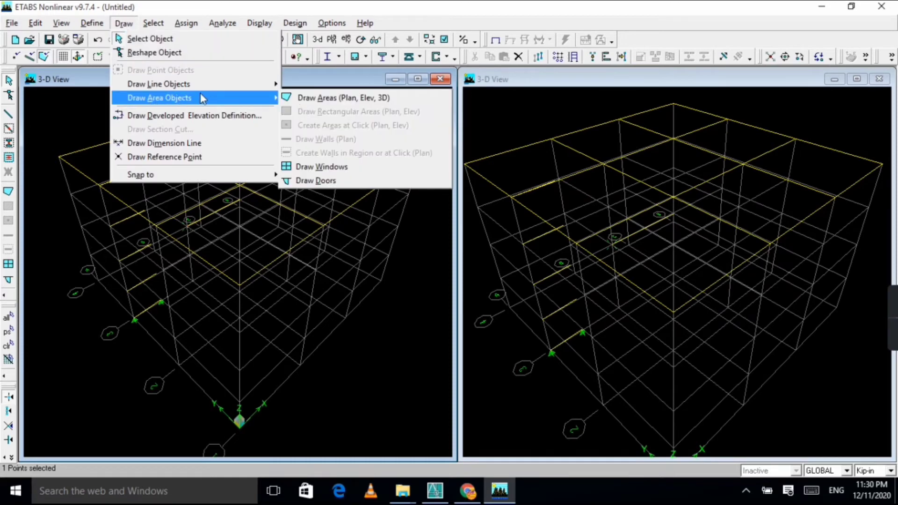
{"action": "mouse_move", "coordinate": [201, 87]}
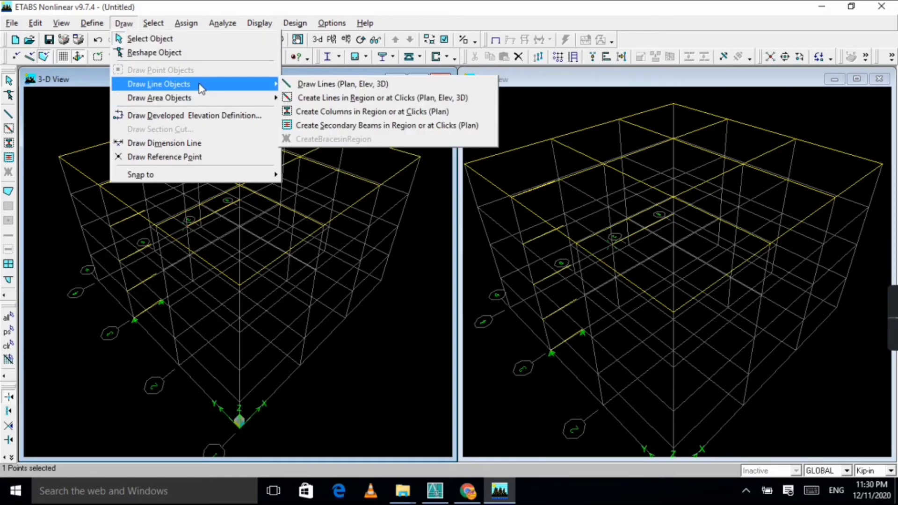
{"action": "left_click", "coordinate": [60, 120]}
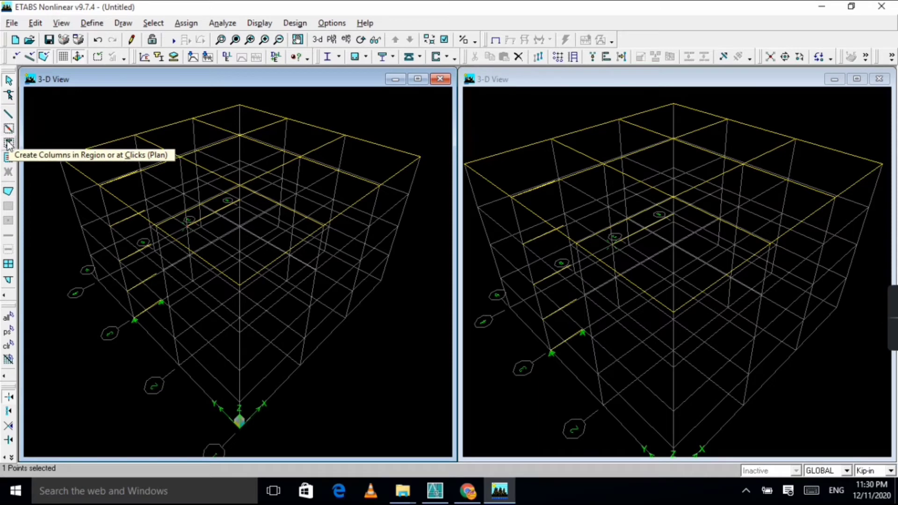
Start creating columns in region or at clicks and set their moment releases to Pinned
{"action": "left_click", "coordinate": [8, 143]}
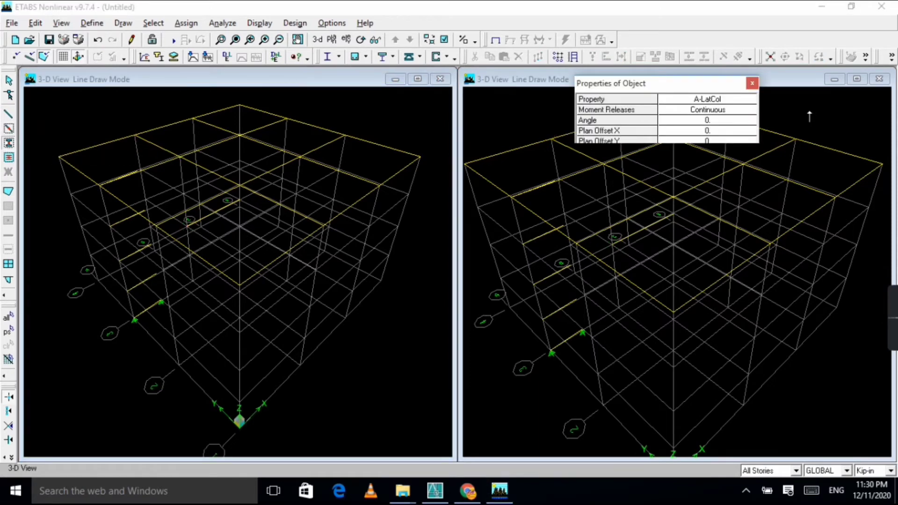
{"action": "left_click", "coordinate": [724, 110]}
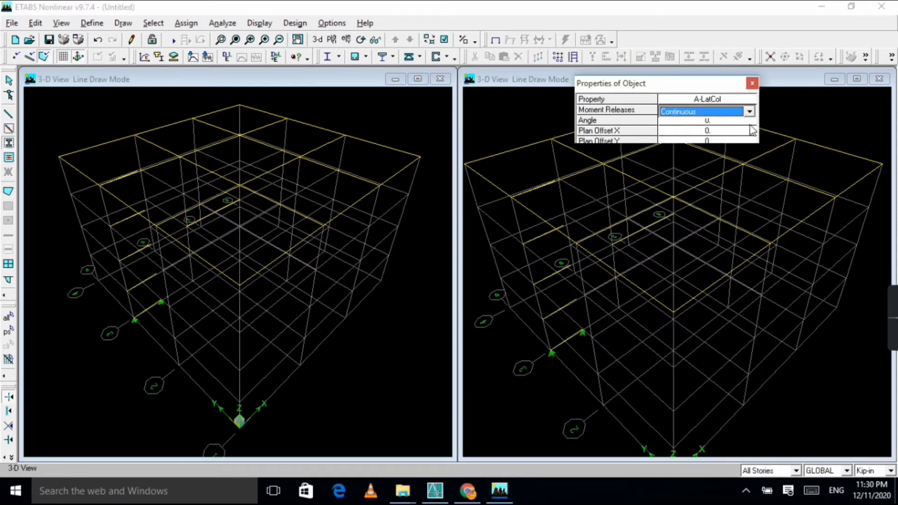
{"action": "left_click", "coordinate": [750, 125]}
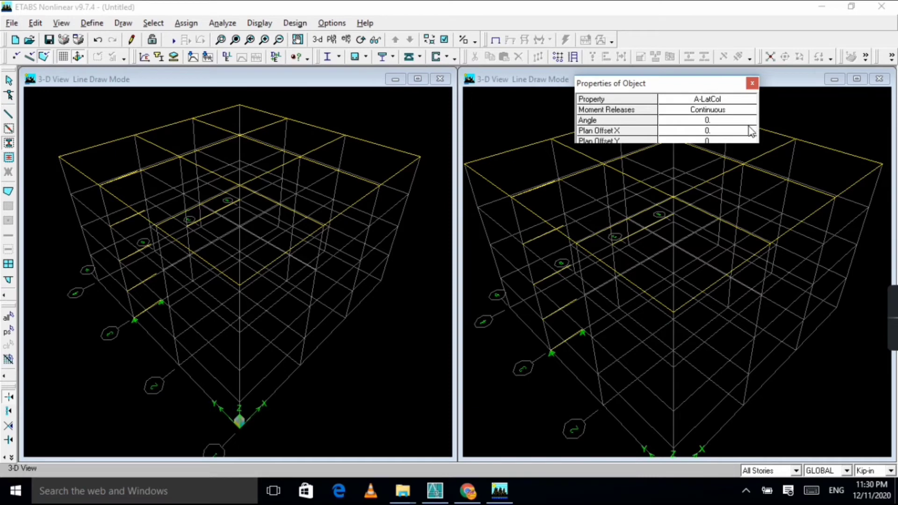
{"action": "left_click", "coordinate": [714, 111]}
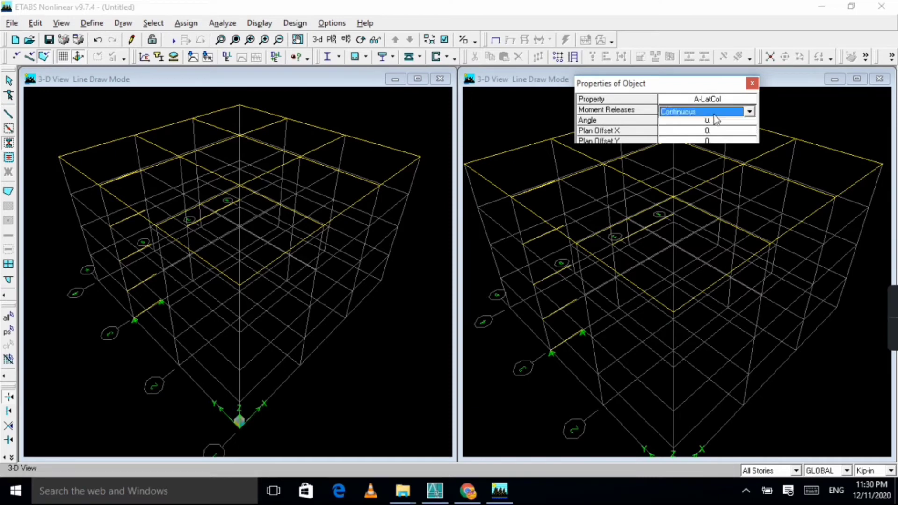
{"action": "left_click", "coordinate": [747, 114]}
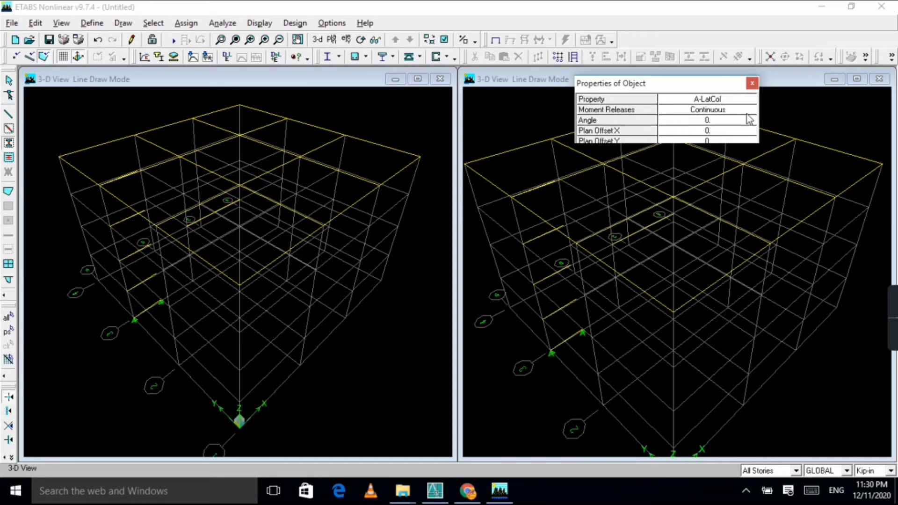
{"action": "left_click", "coordinate": [714, 111]}
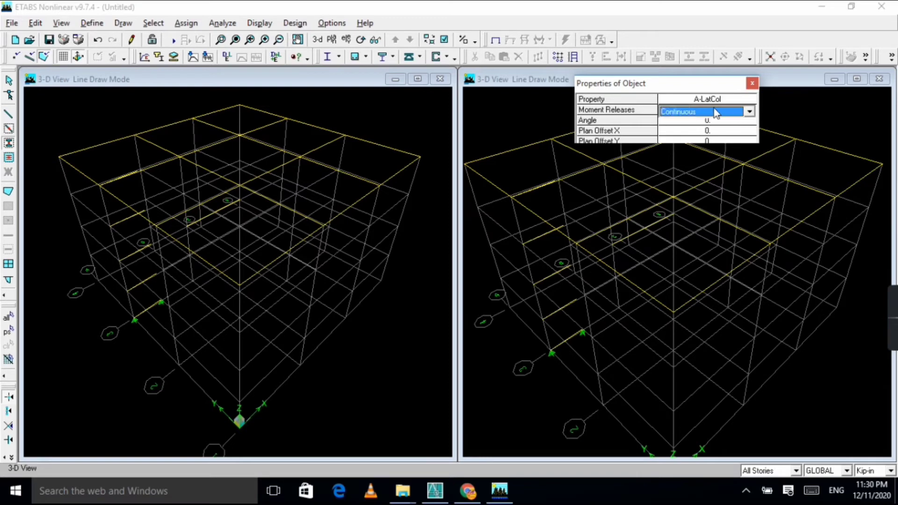
{"action": "left_click", "coordinate": [750, 111]}
{"action": "left_click", "coordinate": [721, 131]}
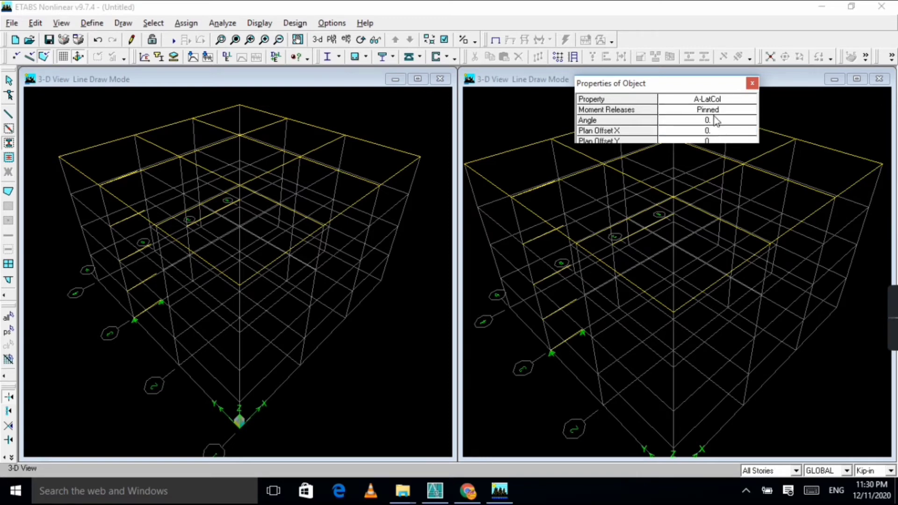
{"action": "left_click", "coordinate": [714, 112]}
{"action": "left_click", "coordinate": [751, 82]}
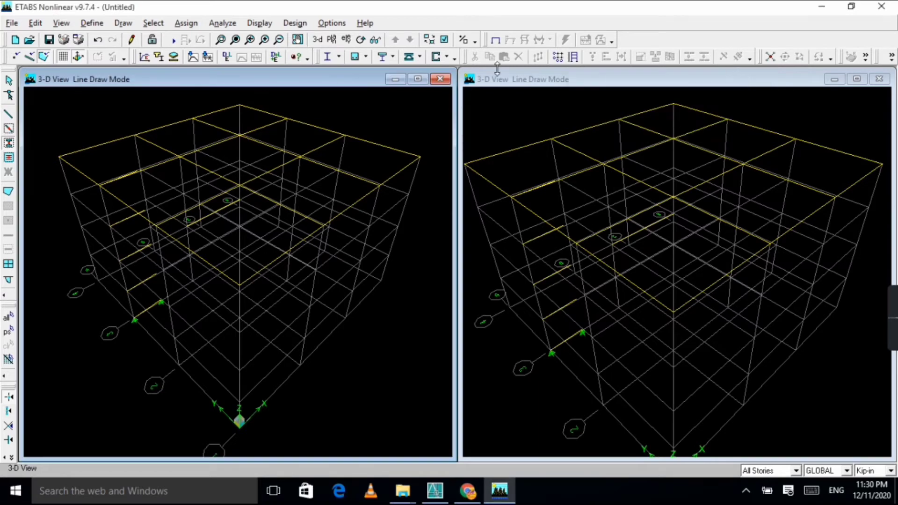
Set the column property to COLUMN and try to place a column at grid point A-1 on STORY4 in the 3-D view
{"action": "left_click", "coordinate": [8, 144]}
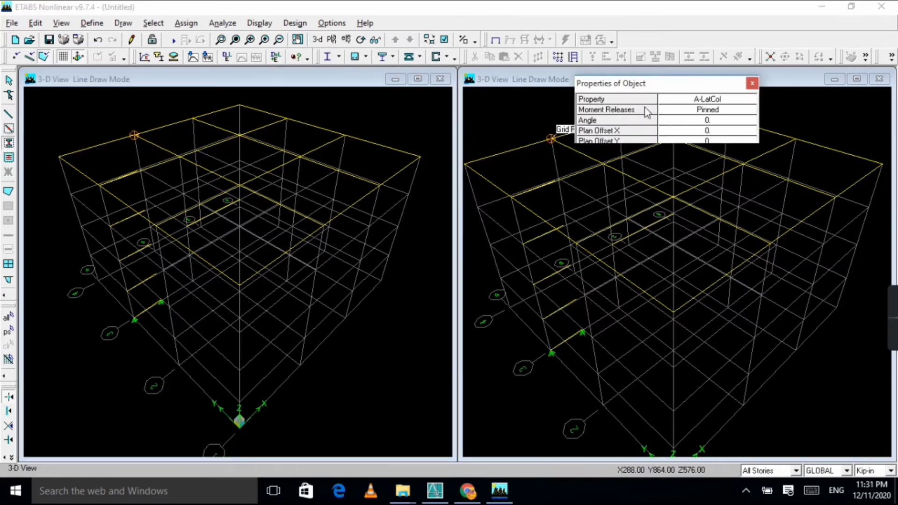
{"action": "left_click", "coordinate": [714, 102]}
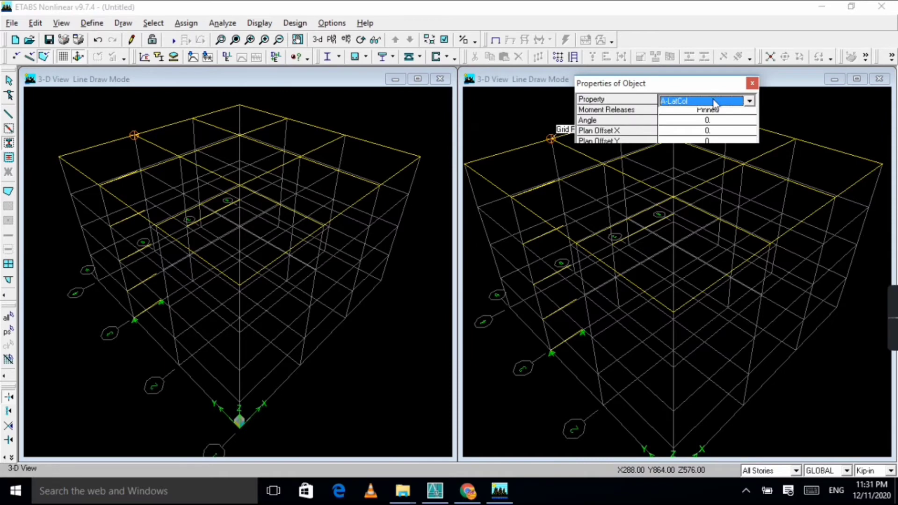
{"action": "left_click", "coordinate": [778, 125]}
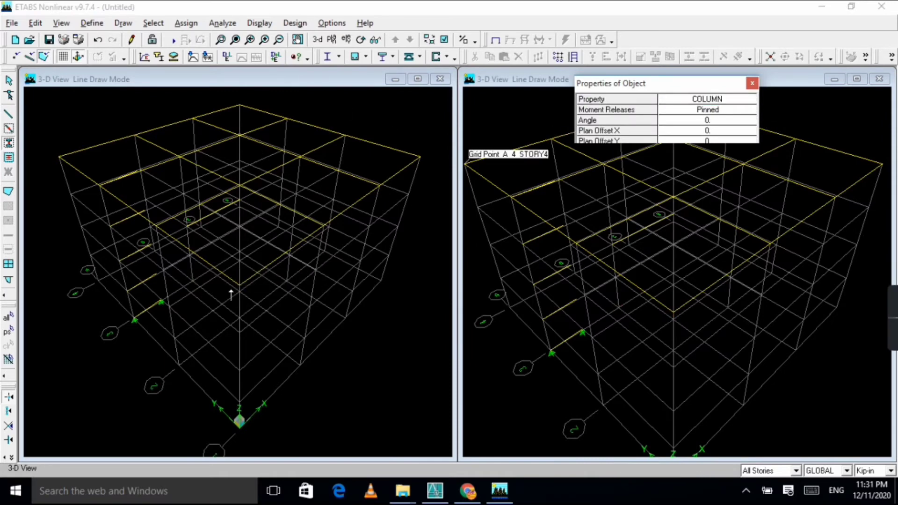
{"action": "scroll", "coordinate": [232, 295], "scroll_direction": "up", "scroll_amount": 1}
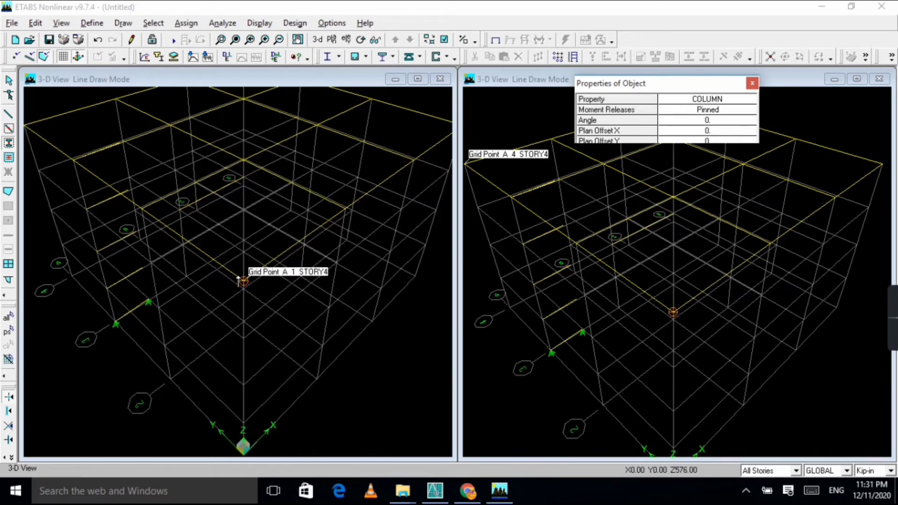
{"action": "left_click", "coordinate": [244, 281]}
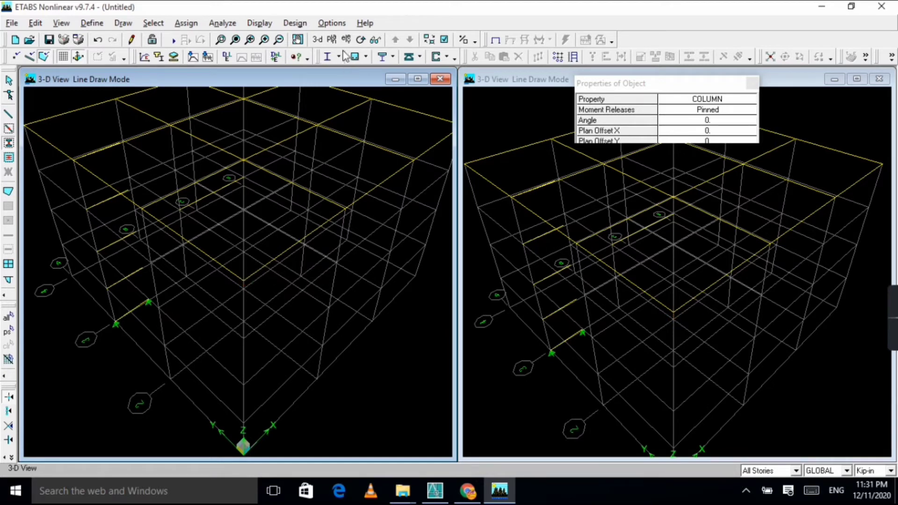
Switch the active 3-D window to the STORY4 plan and place a One Story COLUMN at grid point B-4
{"action": "left_click", "coordinate": [317, 39]}
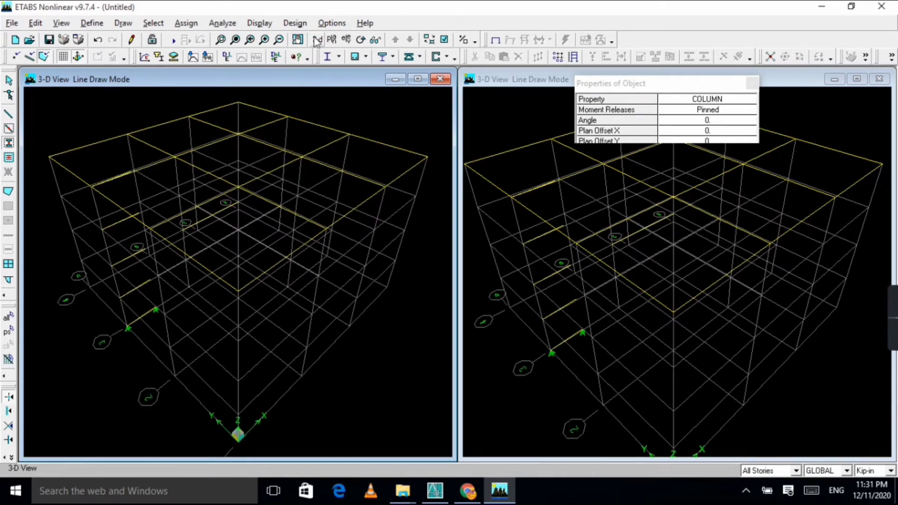
{"action": "left_click", "coordinate": [345, 40]}
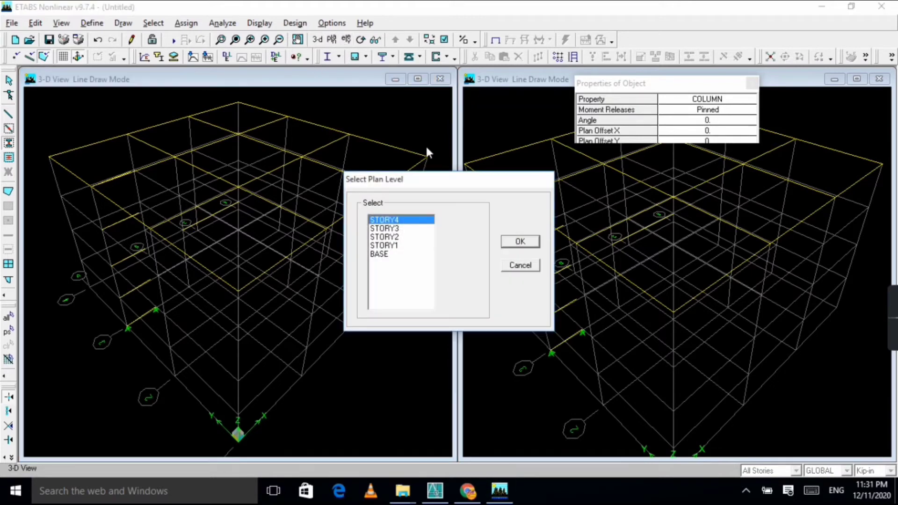
{"action": "left_click", "coordinate": [520, 241]}
{"action": "left_click", "coordinate": [519, 241]}
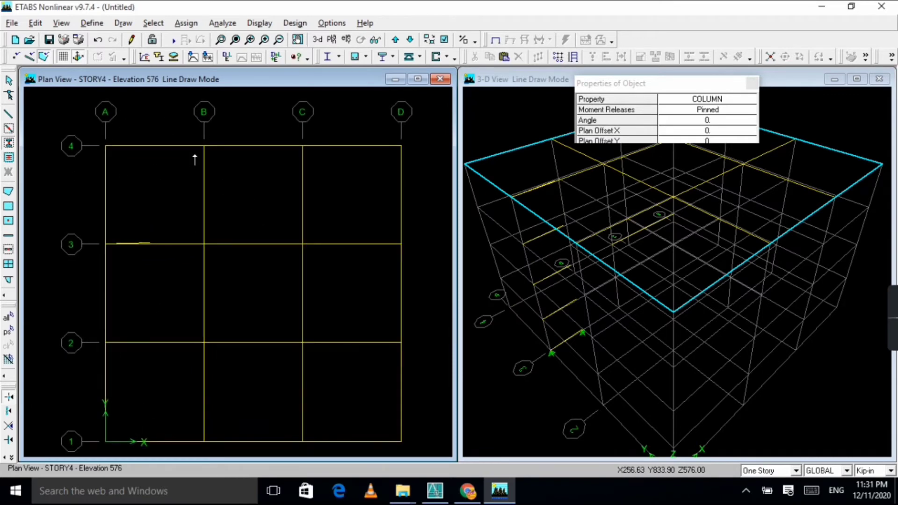
{"action": "left_click", "coordinate": [204, 145]}
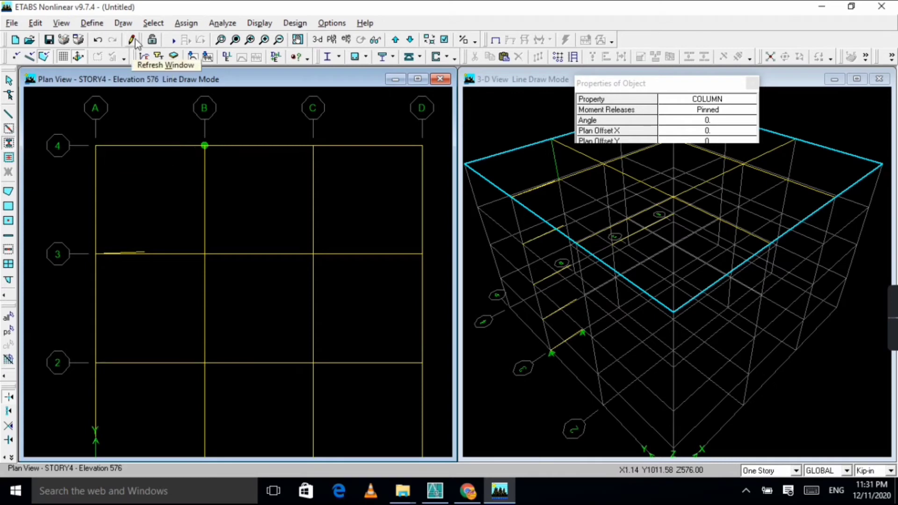
Restart creating columns in region or at clicks on the STORY4 plan and set the drawing scope to All Stories
{"action": "left_click", "coordinate": [123, 23]}
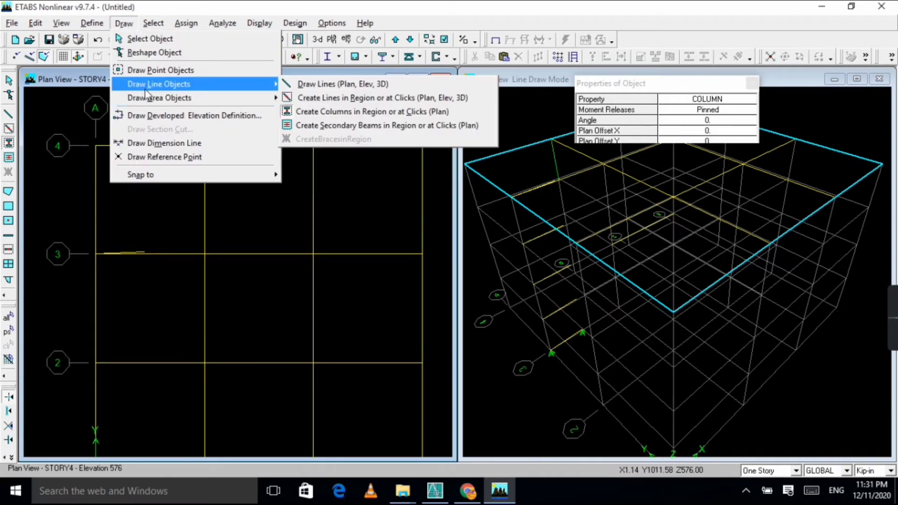
{"action": "mouse_move", "coordinate": [147, 88]}
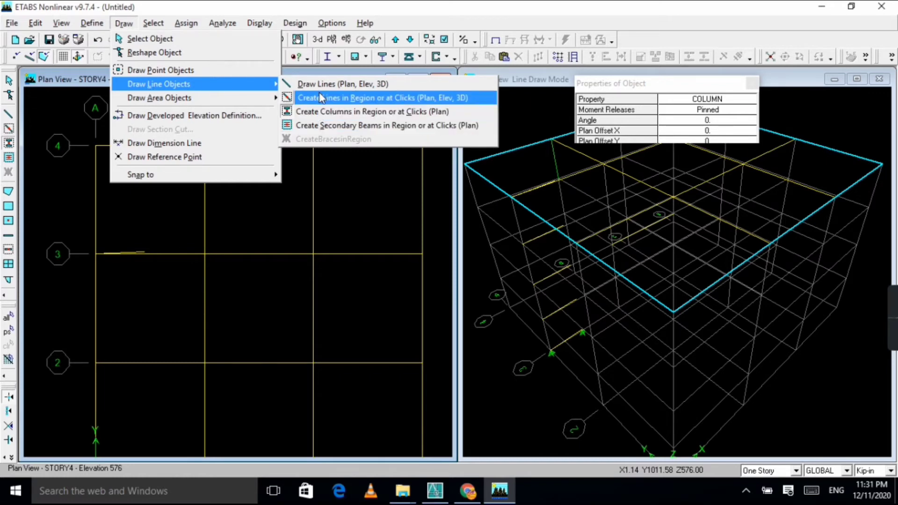
{"action": "left_click", "coordinate": [376, 112]}
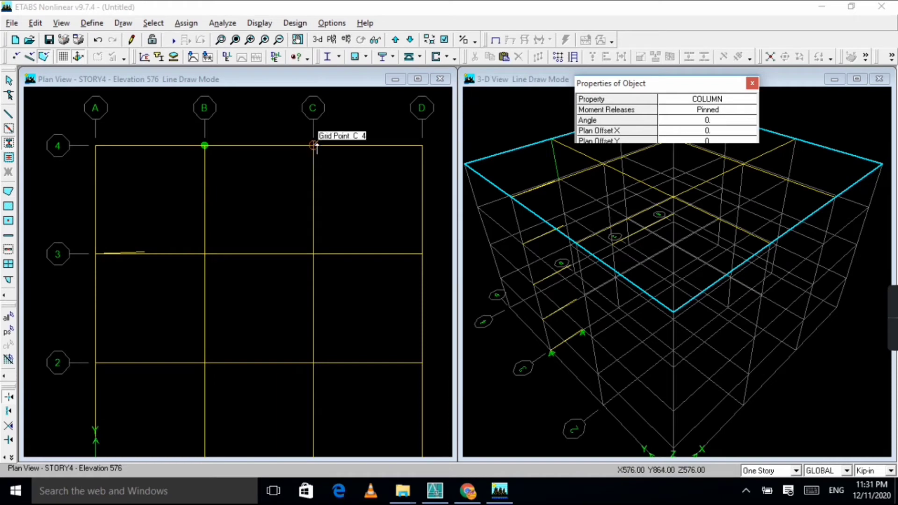
{"action": "scroll", "coordinate": [316, 146], "scroll_direction": "up", "scroll_amount": 2}
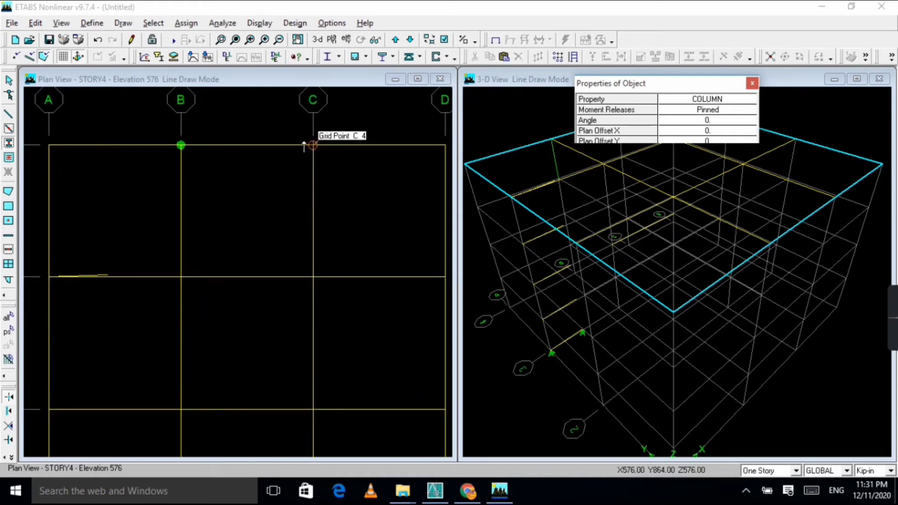
{"action": "left_click", "coordinate": [774, 471]}
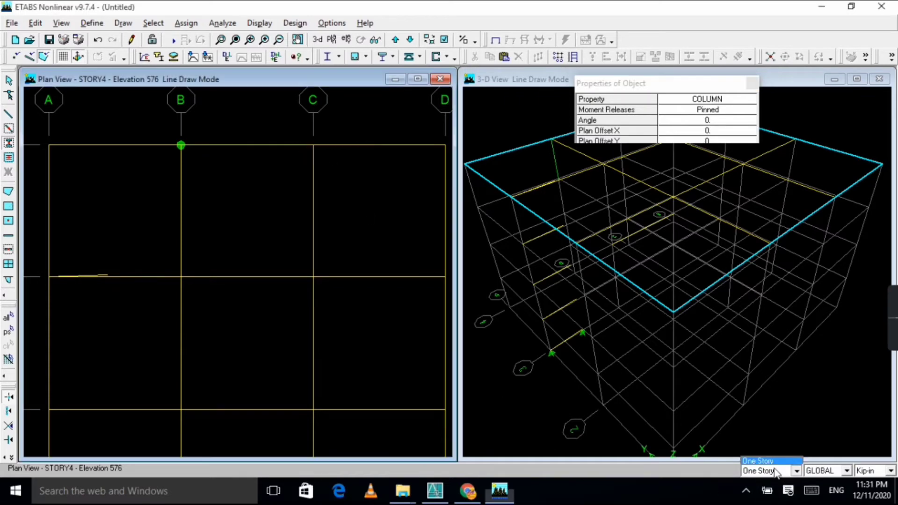
{"action": "left_click", "coordinate": [760, 444]}
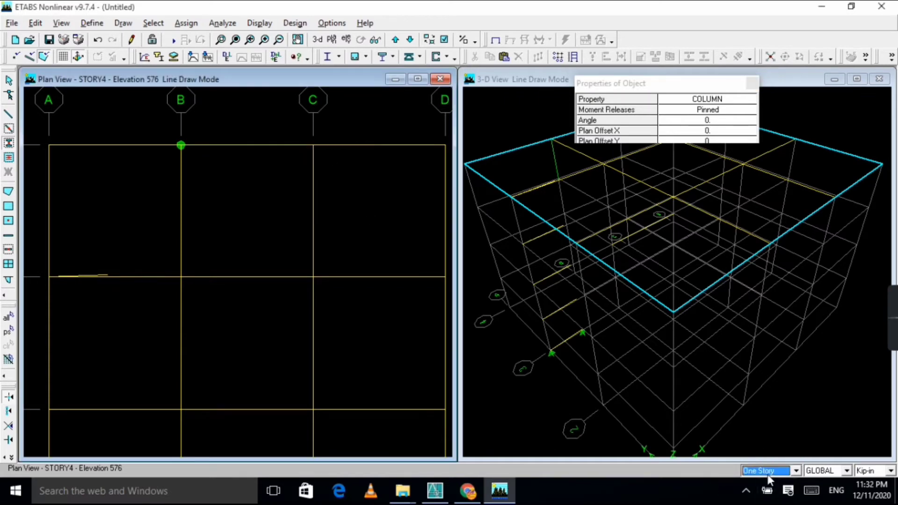
{"action": "left_click", "coordinate": [769, 471]}
{"action": "left_click", "coordinate": [760, 450]}
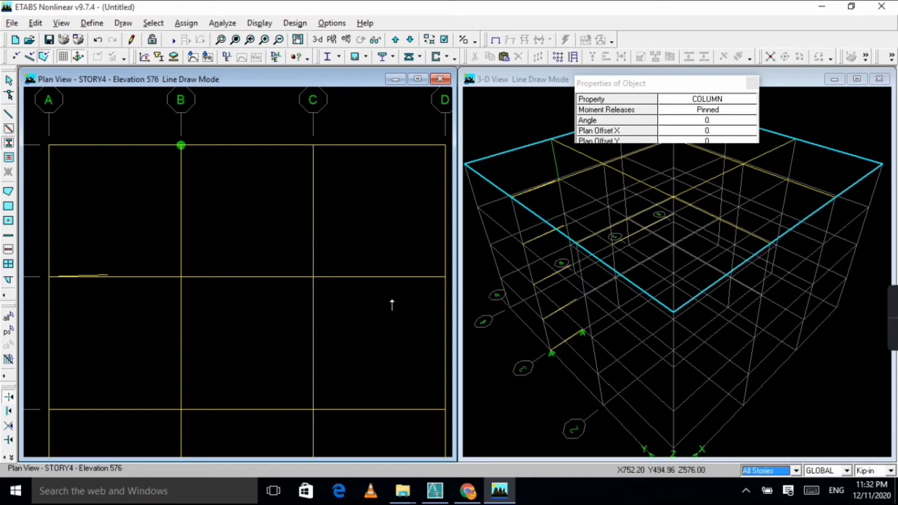
{"action": "left_click", "coordinate": [377, 219]}
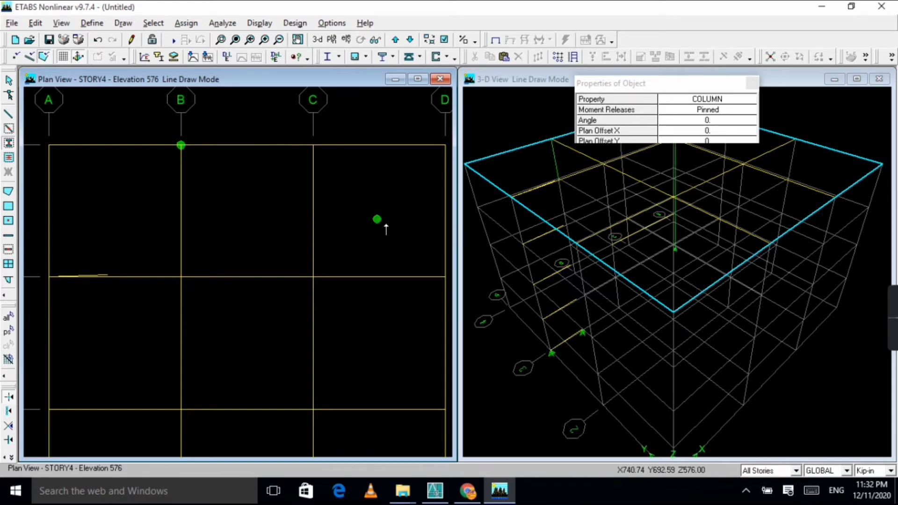
{"action": "scroll", "coordinate": [280, 154], "scroll_direction": "up", "scroll_amount": 1}
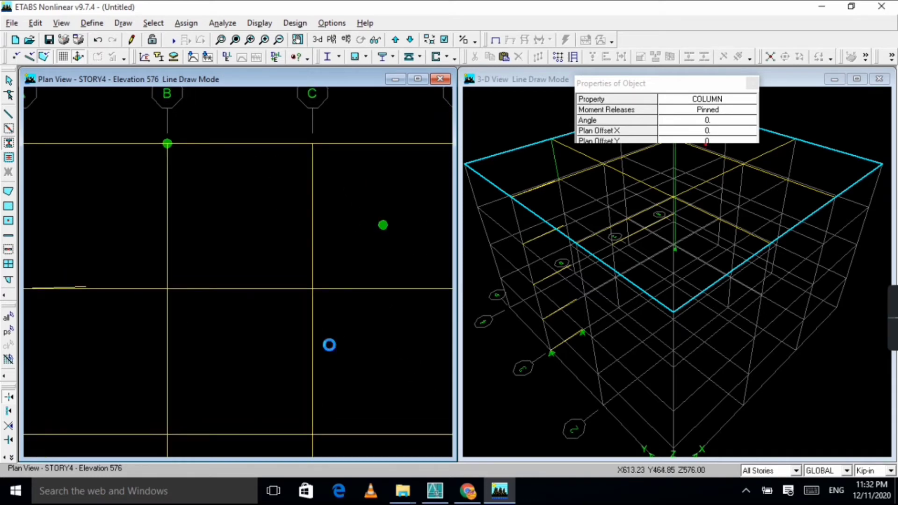
{"action": "scroll", "coordinate": [344, 262], "scroll_direction": "down", "scroll_amount": 3}
{"action": "scroll", "coordinate": [344, 268], "scroll_direction": "down", "scroll_amount": 1}
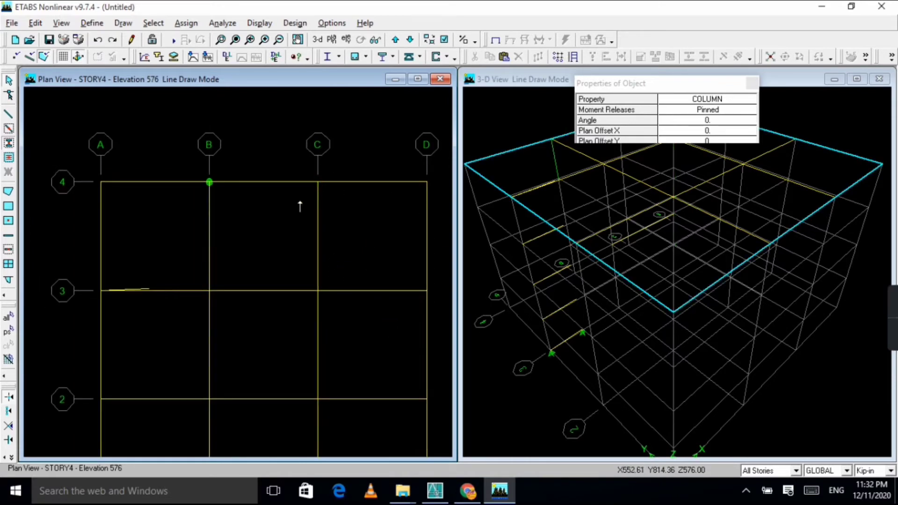
Place an All Stories COLUMN at grid point C-4 on the STORY4 plan and compare it with the B-4 column in 3-D
{"action": "left_click", "coordinate": [318, 182]}
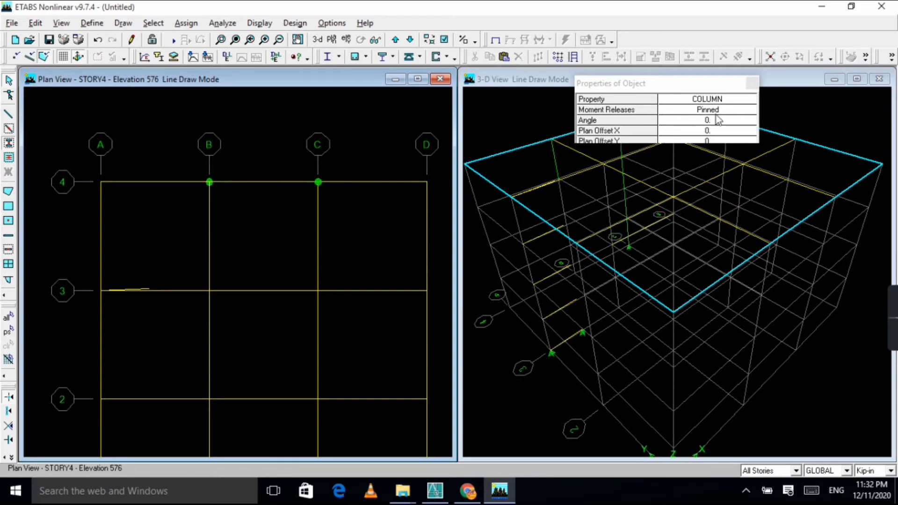
{"action": "left_click", "coordinate": [820, 121]}
{"action": "key", "text": "Escape"}
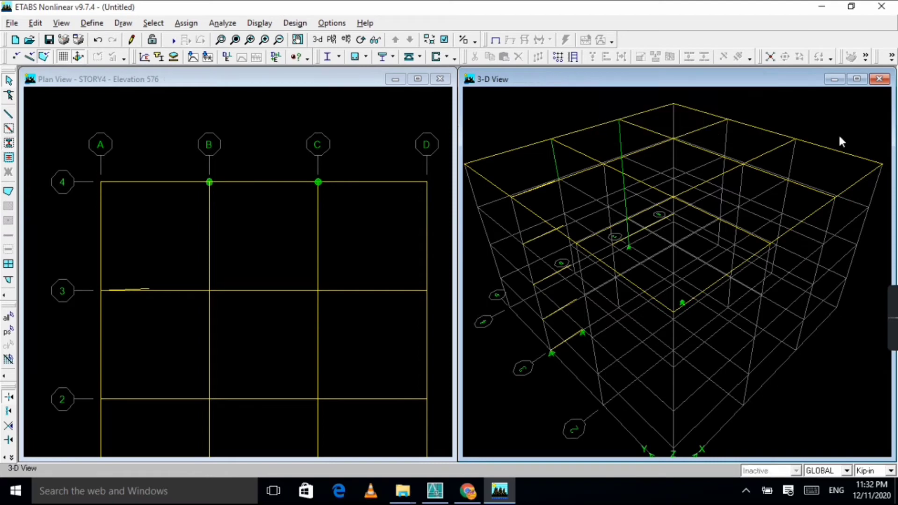
{"action": "scroll", "coordinate": [613, 159], "scroll_direction": "up", "scroll_amount": 3}
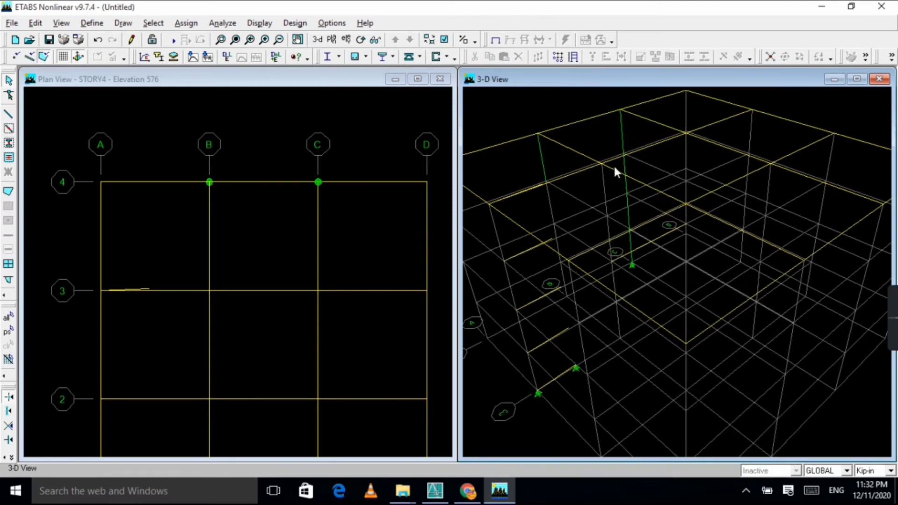
{"action": "scroll", "coordinate": [624, 95], "scroll_direction": "up", "scroll_amount": 2}
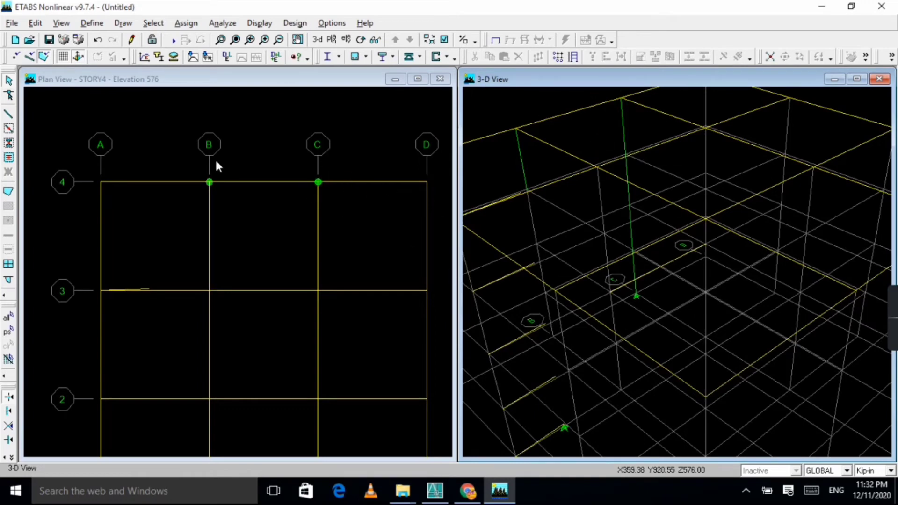
Place All Stories COLUMN members at grid points A-4 and D-4 and at A-3, B-3, C-3 and D-3 on the STORY4 plan
{"action": "left_click", "coordinate": [282, 144]}
{"action": "scroll", "coordinate": [317, 183], "scroll_direction": "up", "scroll_amount": 3}
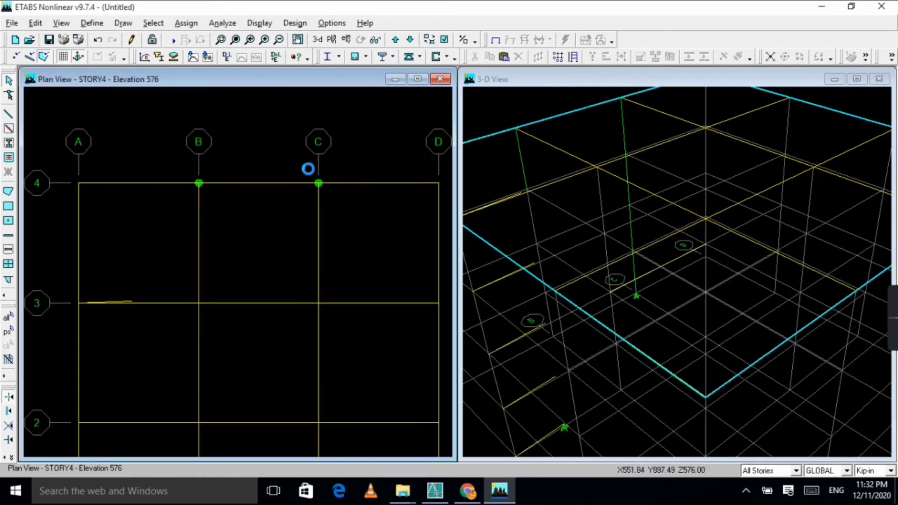
{"action": "scroll", "coordinate": [319, 189], "scroll_direction": "up", "scroll_amount": 2}
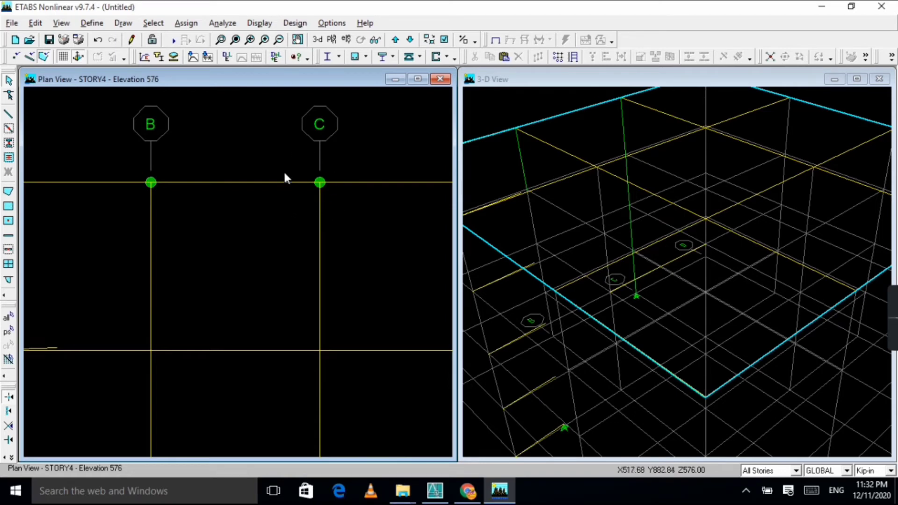
{"action": "scroll", "coordinate": [284, 175], "scroll_direction": "down", "scroll_amount": 5}
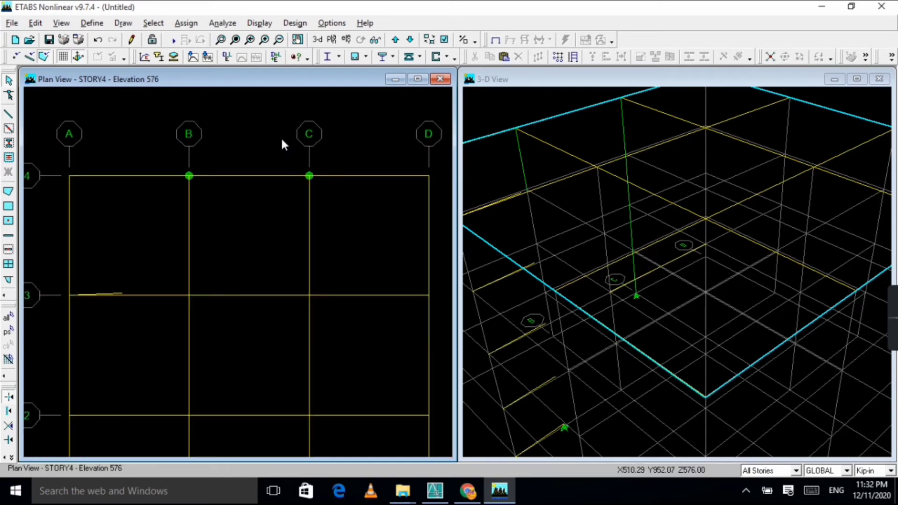
{"action": "scroll", "coordinate": [292, 152], "scroll_direction": "down", "scroll_amount": 2}
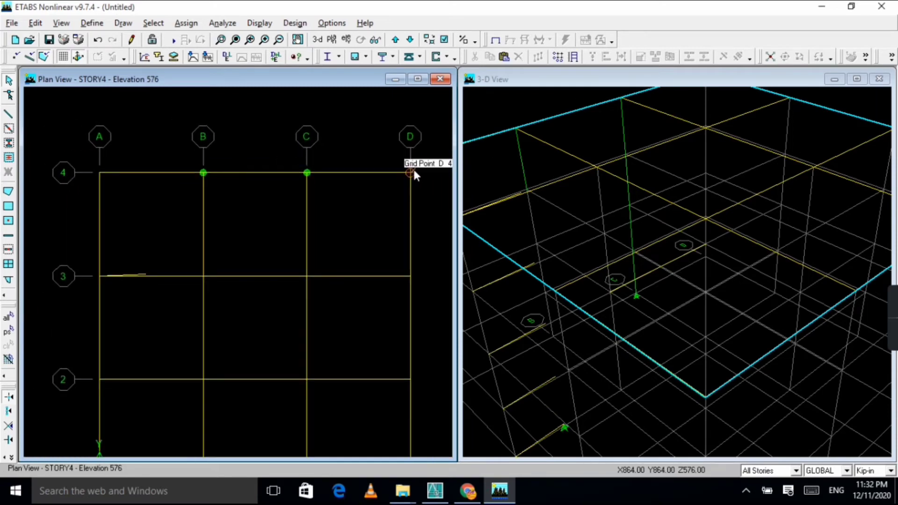
{"action": "left_click", "coordinate": [8, 144]}
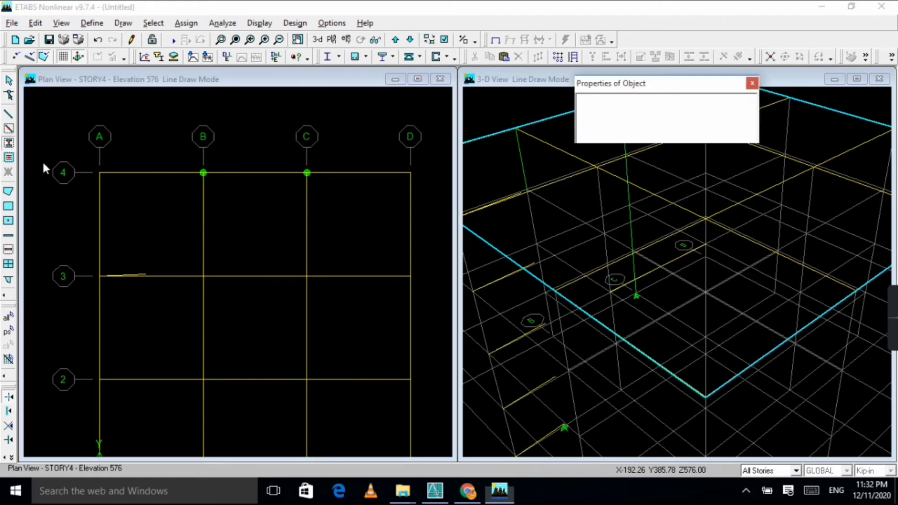
{"action": "left_click", "coordinate": [100, 173]}
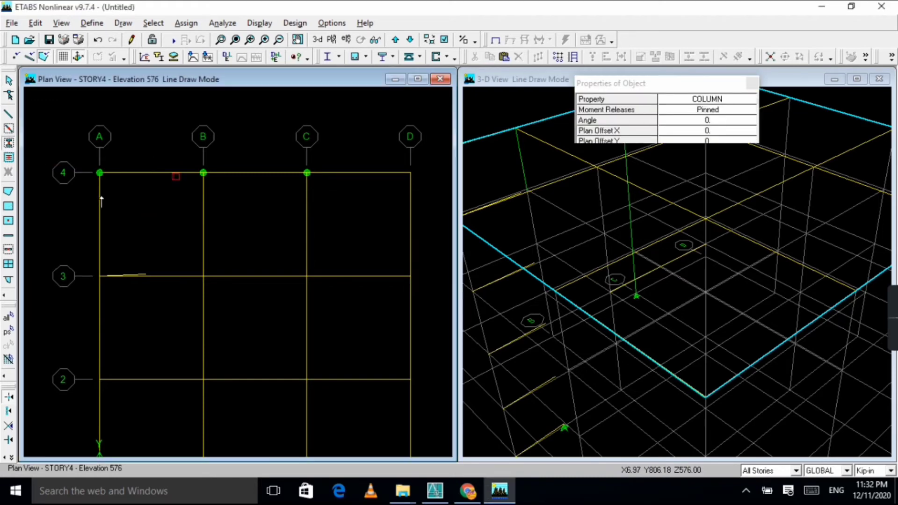
{"action": "left_click", "coordinate": [100, 277]}
{"action": "left_click", "coordinate": [203, 276]}
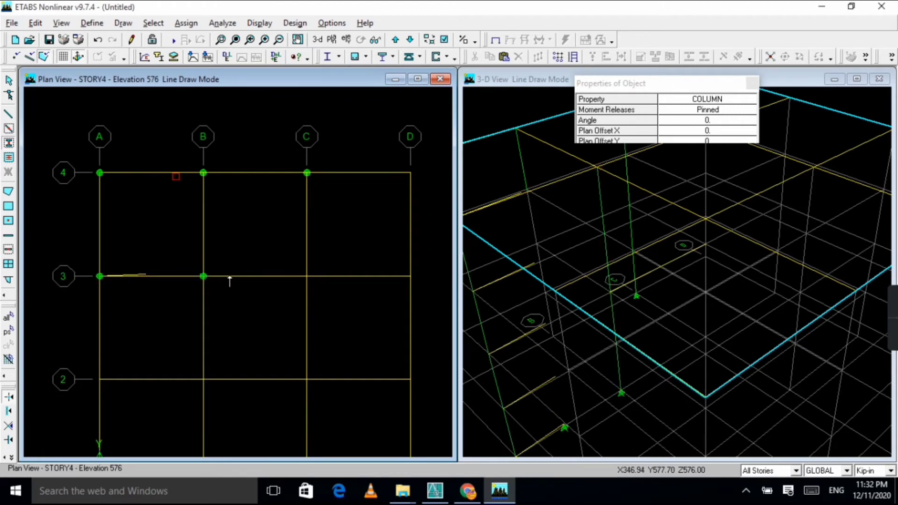
{"action": "left_click", "coordinate": [307, 277]}
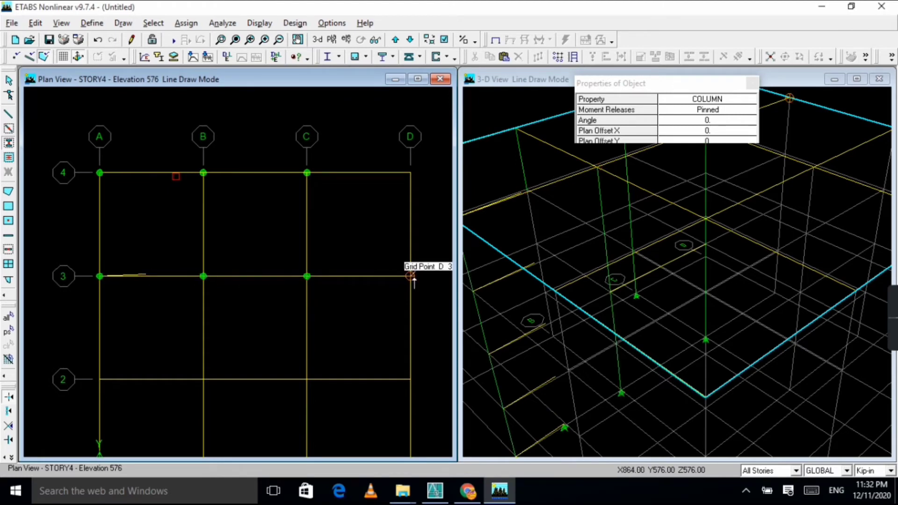
{"action": "left_click", "coordinate": [411, 276]}
{"action": "left_click", "coordinate": [411, 173]}
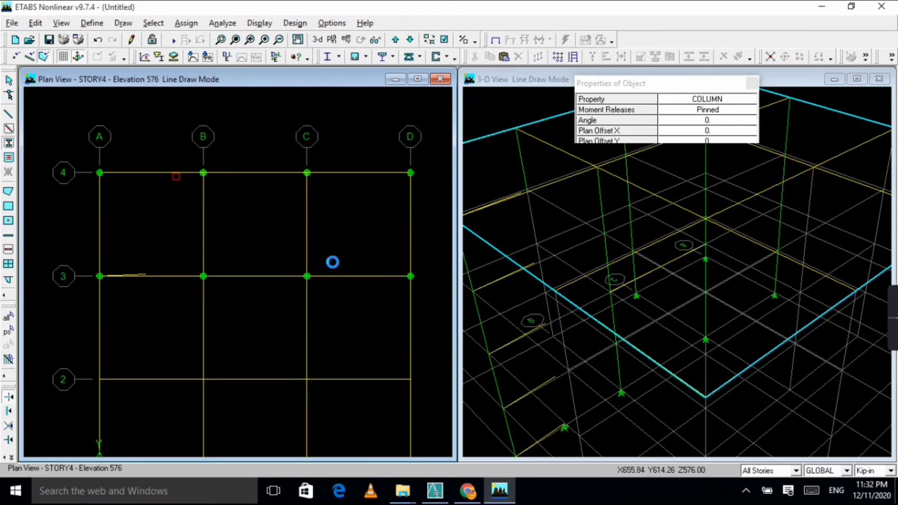
Place All Stories COLUMN members along grid line 2 at points A, B, C and D on the STORY4 plan
{"action": "scroll", "coordinate": [332, 261], "scroll_direction": "down", "scroll_amount": 1}
{"action": "scroll", "coordinate": [276, 290], "scroll_direction": "down", "scroll_amount": 1}
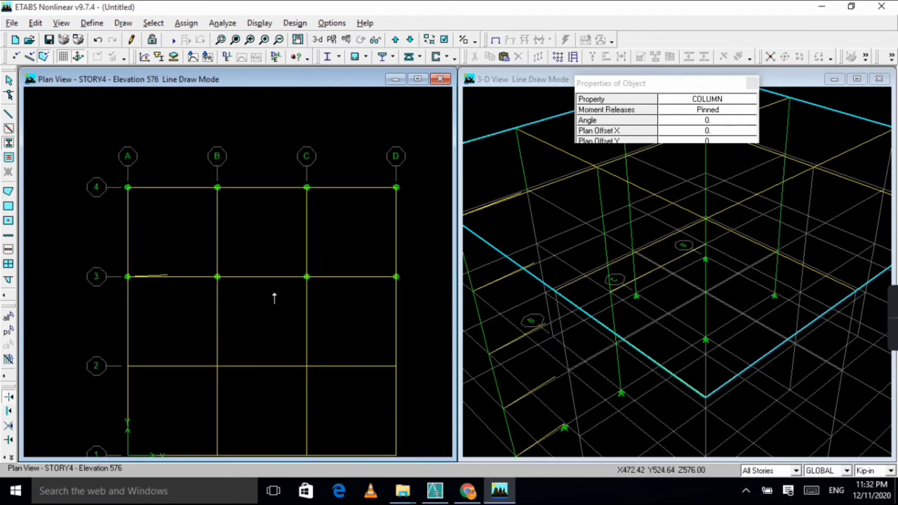
{"action": "left_click", "coordinate": [127, 366]}
{"action": "left_click", "coordinate": [217, 367]}
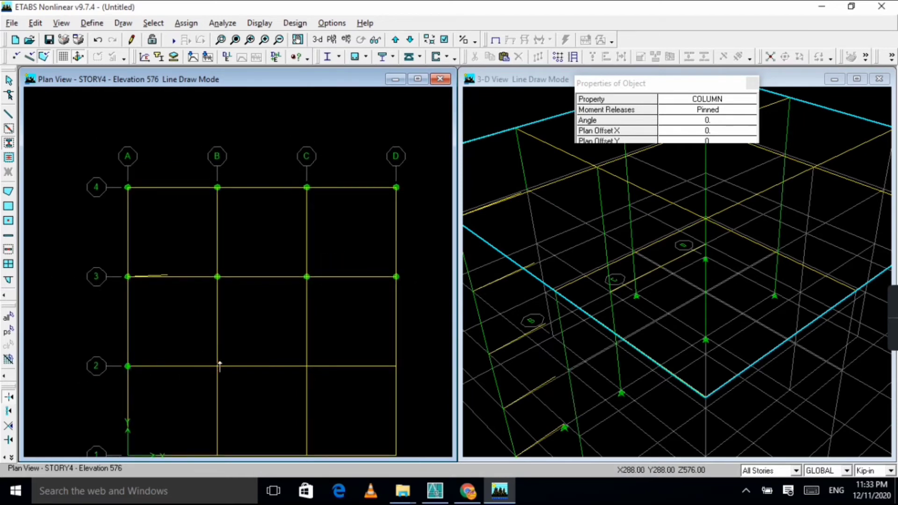
{"action": "left_click", "coordinate": [306, 366]}
{"action": "left_click", "coordinate": [396, 366]}
Place All Stories COLUMN members along grid line 1 from A to D and end column placement
{"action": "scroll", "coordinate": [237, 403], "scroll_direction": "down", "scroll_amount": 2}
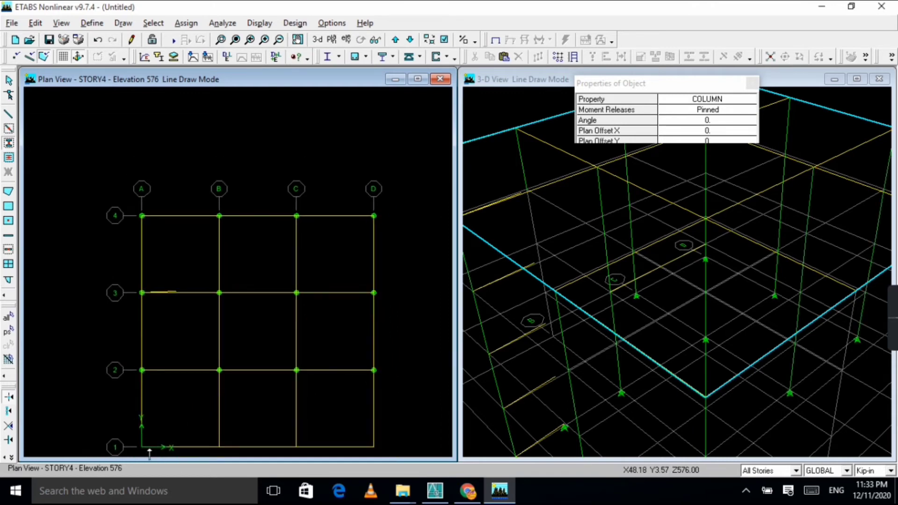
{"action": "left_click", "coordinate": [218, 448]}
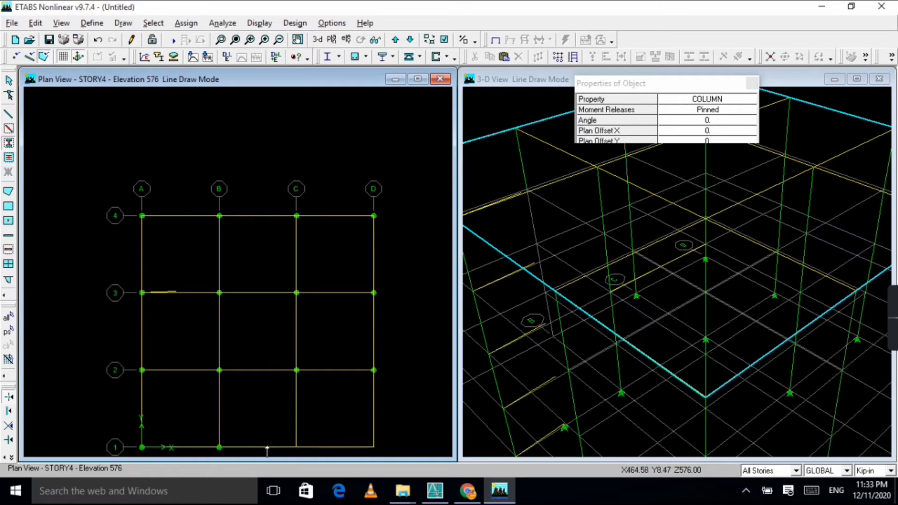
{"action": "left_click", "coordinate": [296, 447]}
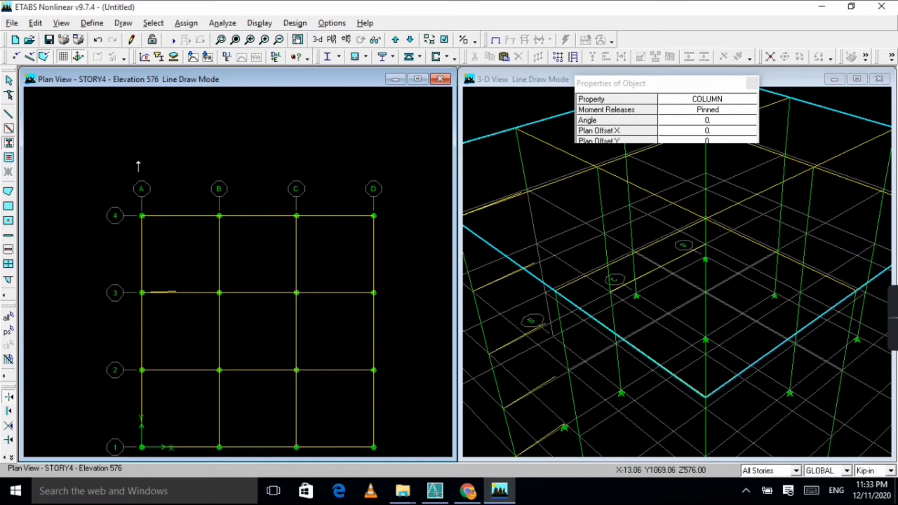
{"action": "key", "text": "Escape"}
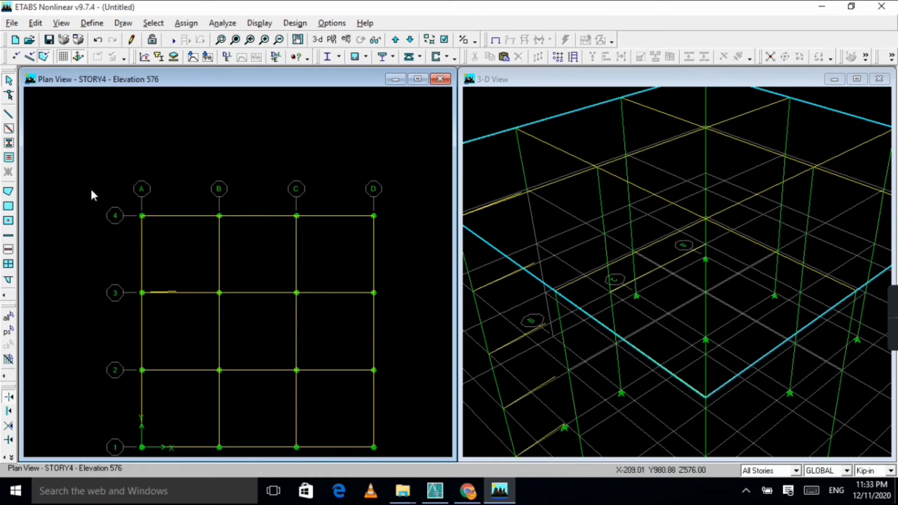
Draw continuous BEAM frame lines around the STORY4 plan perimeter from A-4 through D-4, D-1 and A-1 back to A-4 for All Stories
{"action": "scroll", "coordinate": [164, 324], "scroll_direction": "down", "scroll_amount": 2}
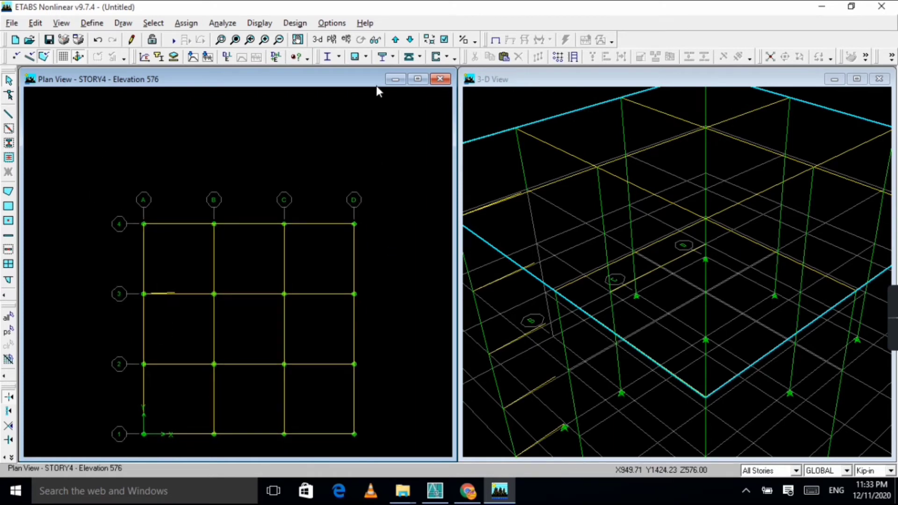
{"action": "scroll", "coordinate": [406, 148], "scroll_direction": "down", "scroll_amount": 1}
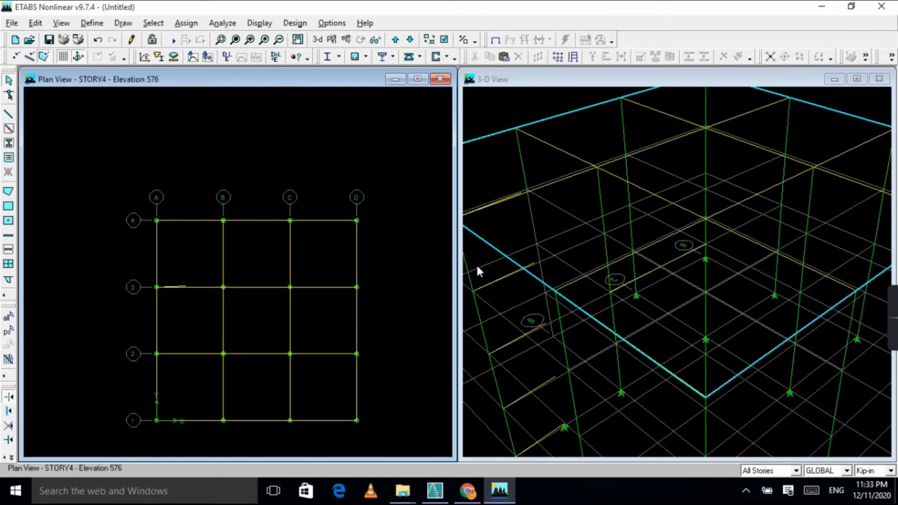
{"action": "left_click", "coordinate": [9, 113]}
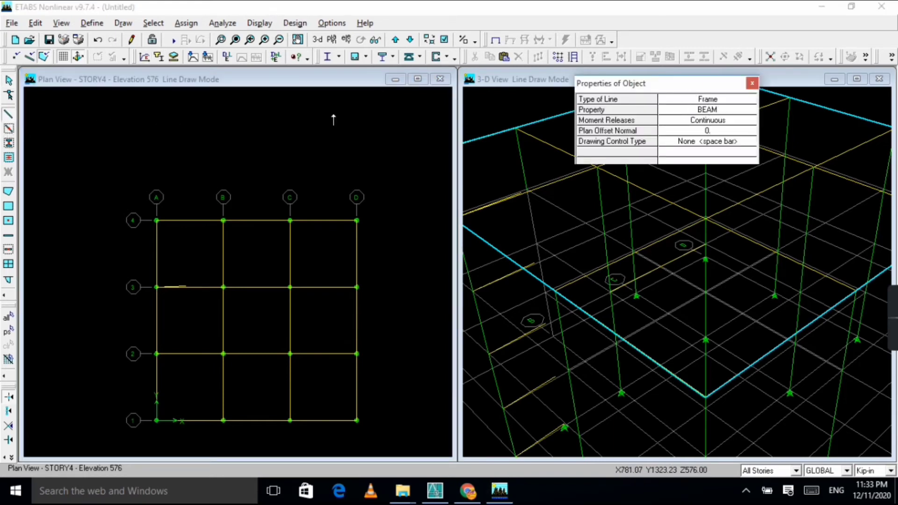
{"action": "left_click", "coordinate": [153, 228]}
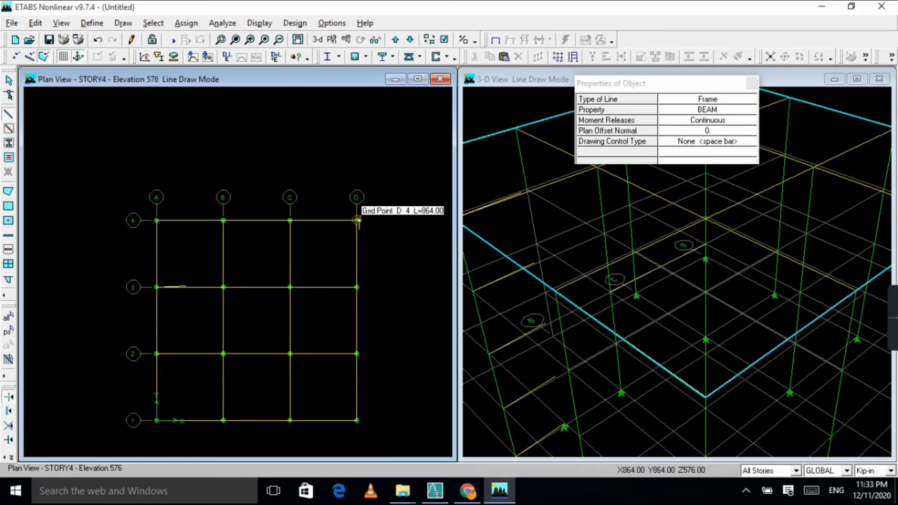
{"action": "left_click", "coordinate": [357, 220]}
{"action": "left_click", "coordinate": [357, 420]}
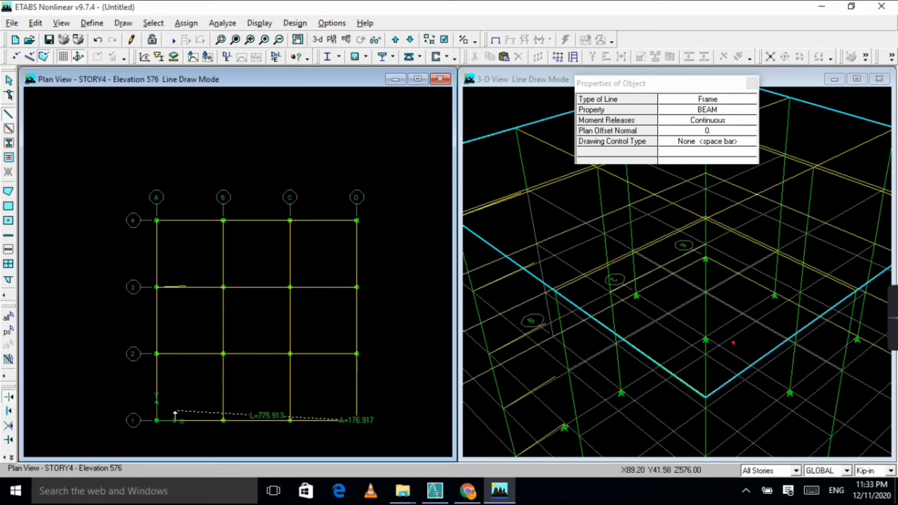
{"action": "left_click", "coordinate": [157, 420]}
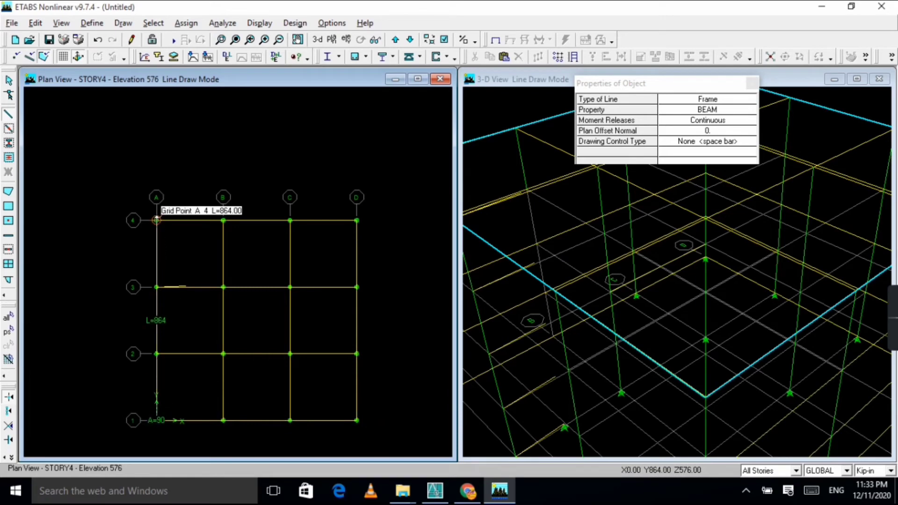
{"action": "left_click", "coordinate": [156, 220]}
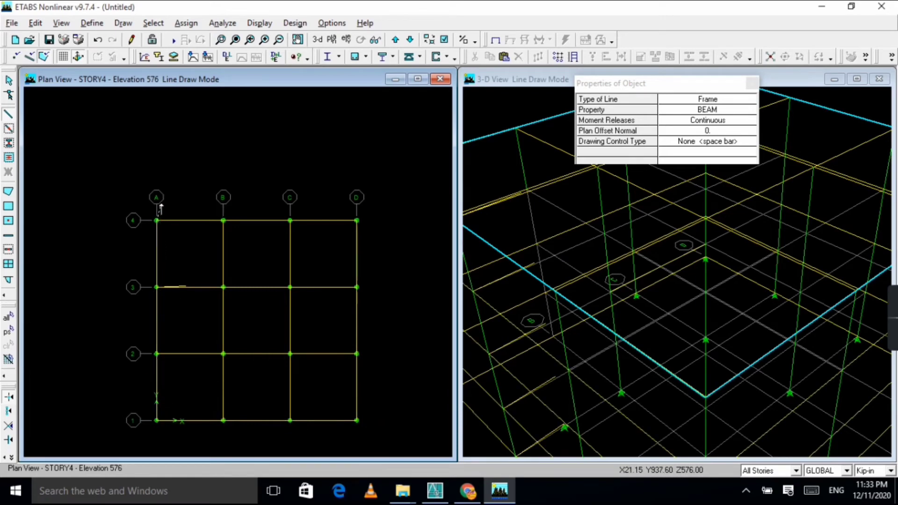
{"action": "key", "text": "Escape"}
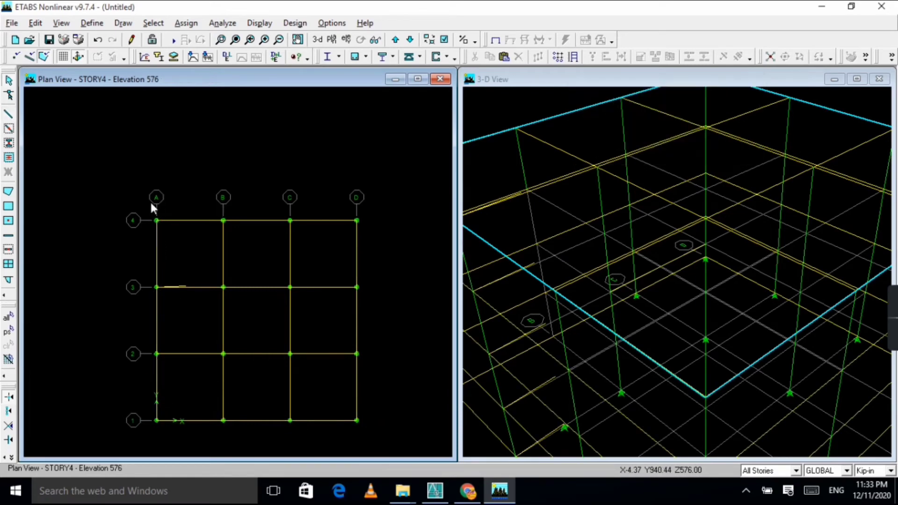
Draw All Stories BEAM lines along grid lines B and C, each from grid line 4 to grid line 1
{"action": "left_click", "coordinate": [9, 127]}
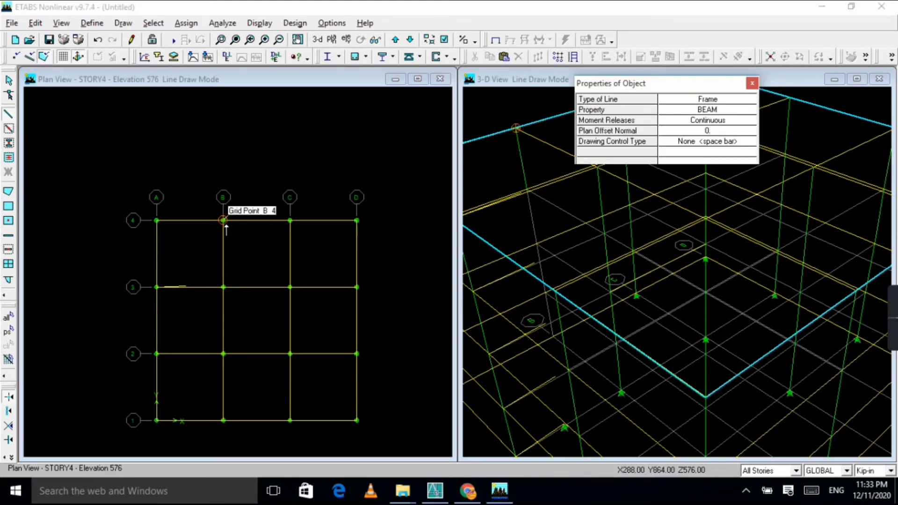
{"action": "left_click", "coordinate": [223, 220]}
{"action": "left_click", "coordinate": [223, 420]}
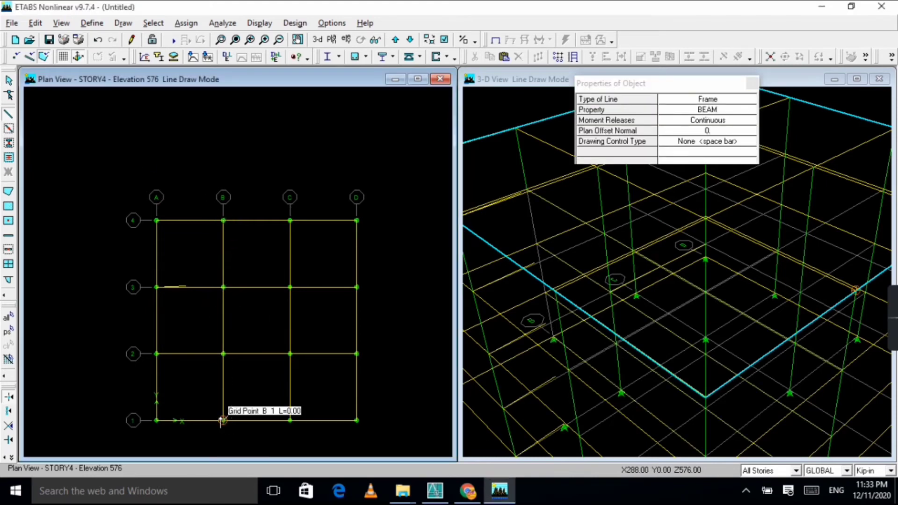
{"action": "key", "text": "Escape"}
{"action": "left_click", "coordinate": [288, 219]}
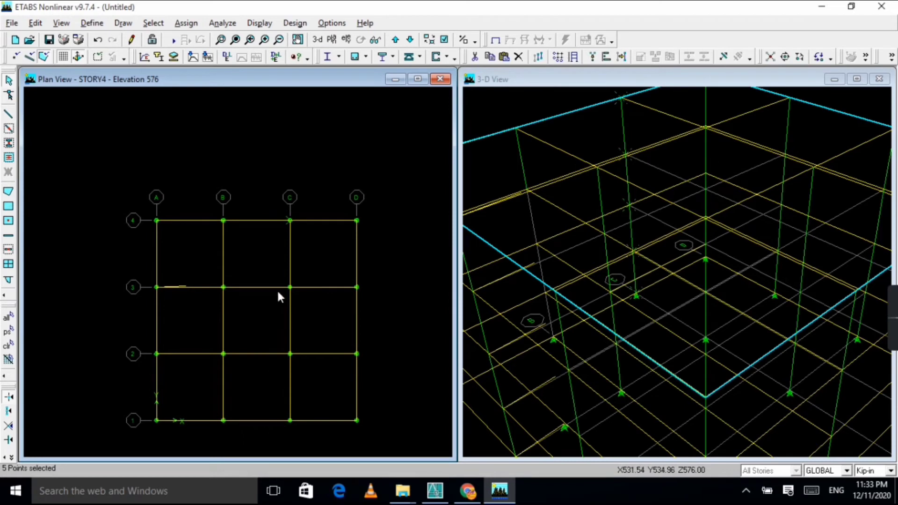
{"action": "left_click", "coordinate": [8, 113]}
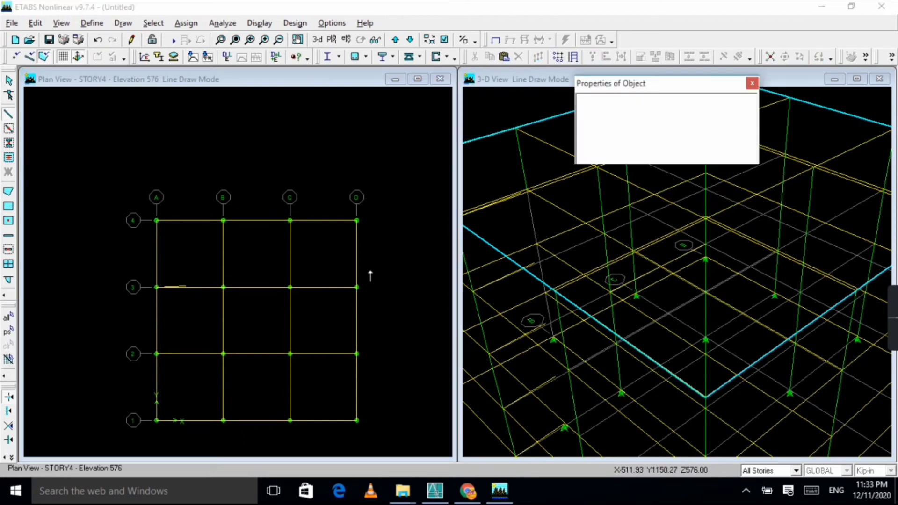
{"action": "left_click", "coordinate": [290, 220]}
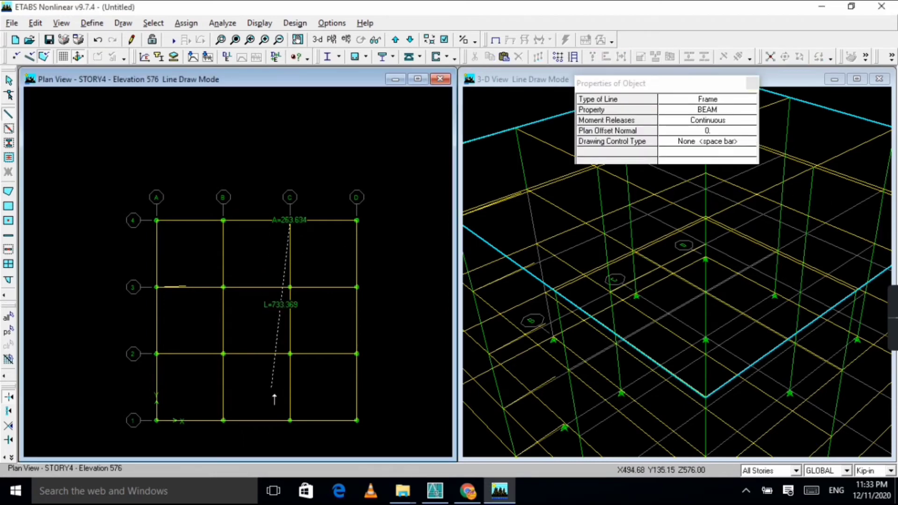
{"action": "left_click", "coordinate": [290, 420]}
{"action": "left_click", "coordinate": [9, 82]}
Draw All Stories BEAM lines along grid lines 3 and 2, each from grid line A to grid line D
{"action": "left_click", "coordinate": [9, 113]}
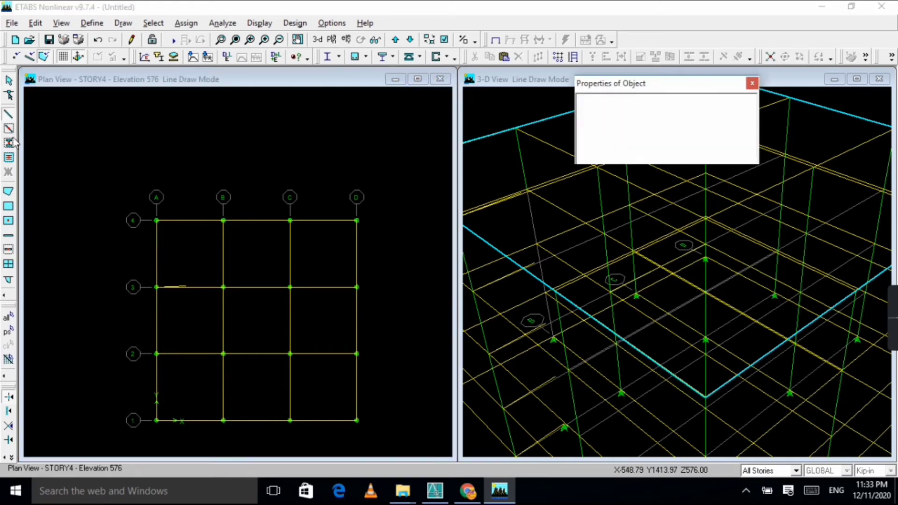
{"action": "left_click", "coordinate": [156, 287]}
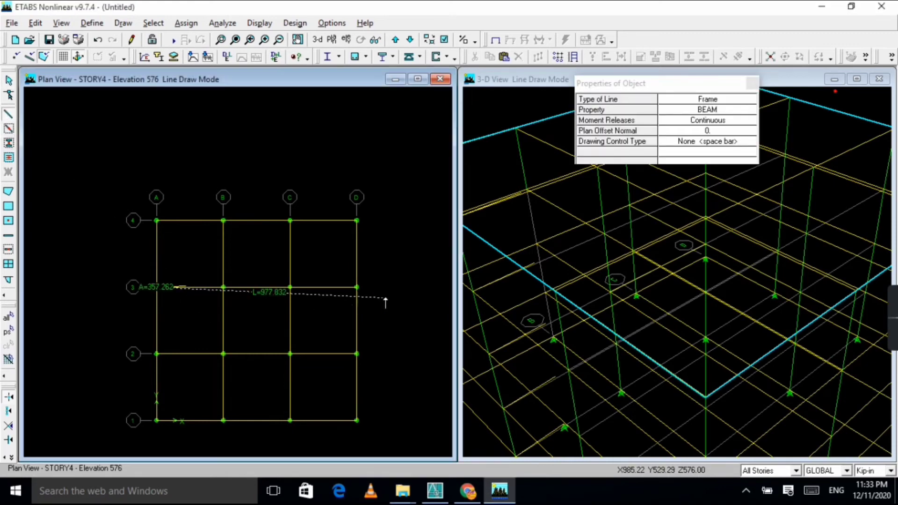
{"action": "key", "text": "Escape"}
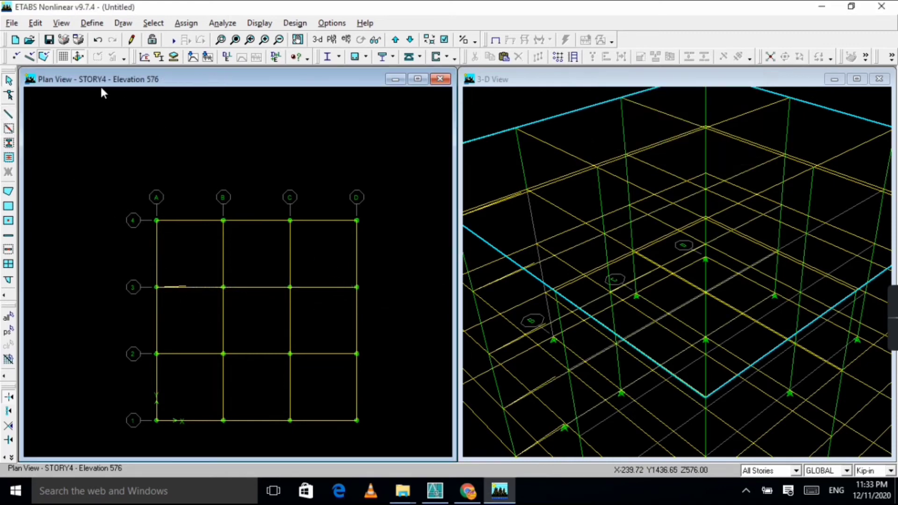
{"action": "left_click", "coordinate": [9, 113]}
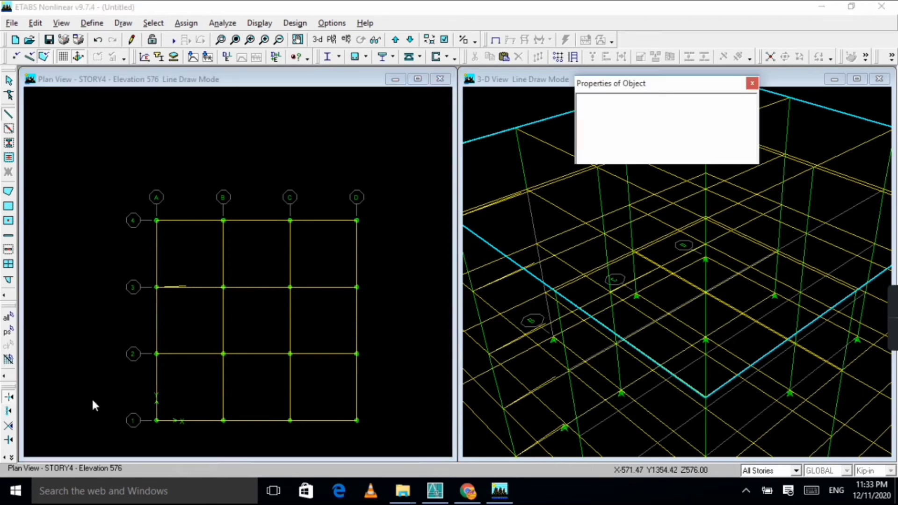
{"action": "left_click", "coordinate": [157, 354]}
{"action": "left_click", "coordinate": [357, 354]}
{"action": "key", "text": "Escape"}
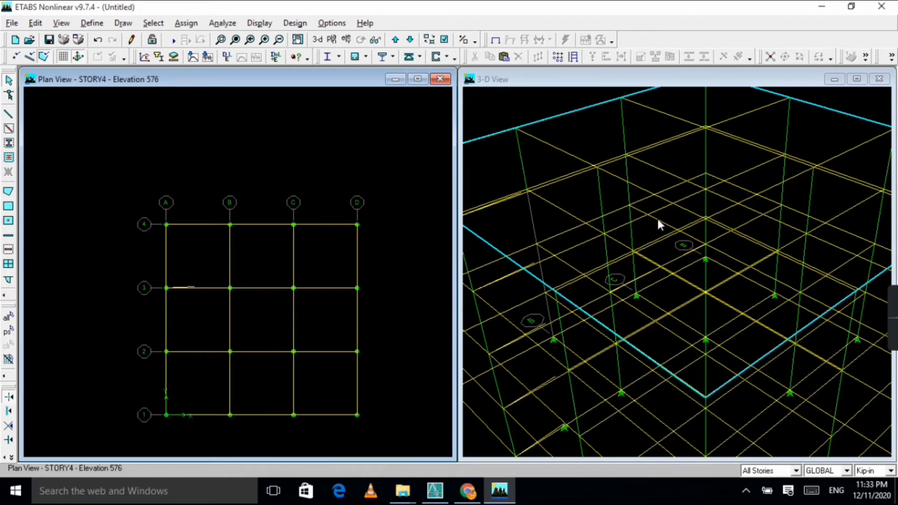
Examine the overall beam and column frame in the 3-D view
{"action": "left_click", "coordinate": [529, 99]}
{"action": "scroll", "coordinate": [600, 184], "scroll_direction": "down", "scroll_amount": 3}
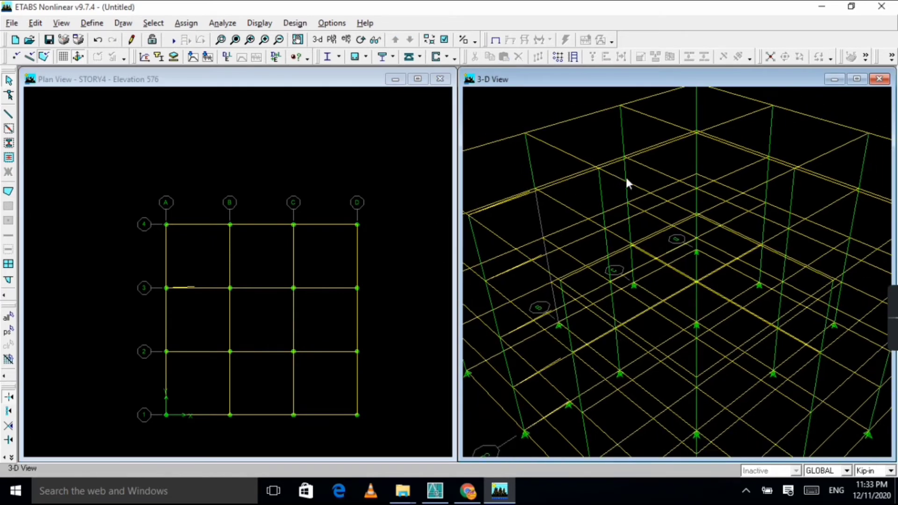
{"action": "scroll", "coordinate": [633, 190], "scroll_direction": "down", "scroll_amount": 4}
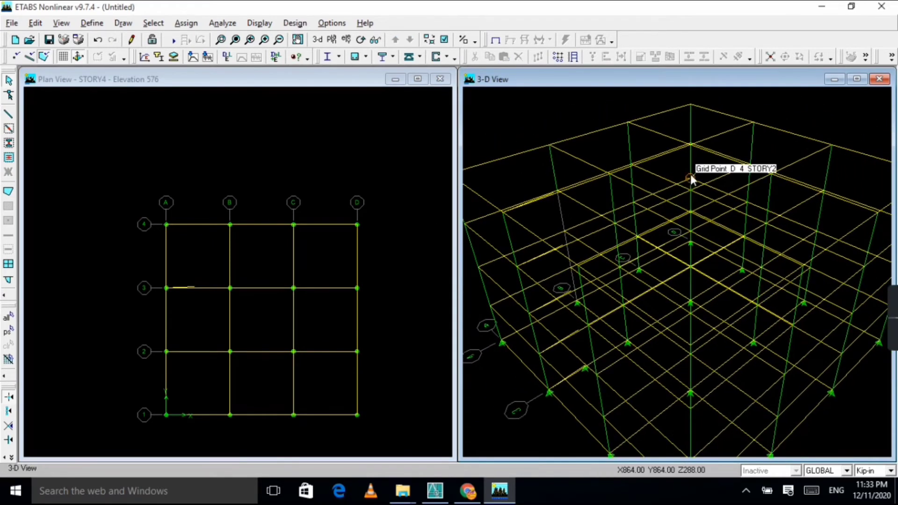
{"action": "scroll", "coordinate": [701, 174], "scroll_direction": "down", "scroll_amount": 4}
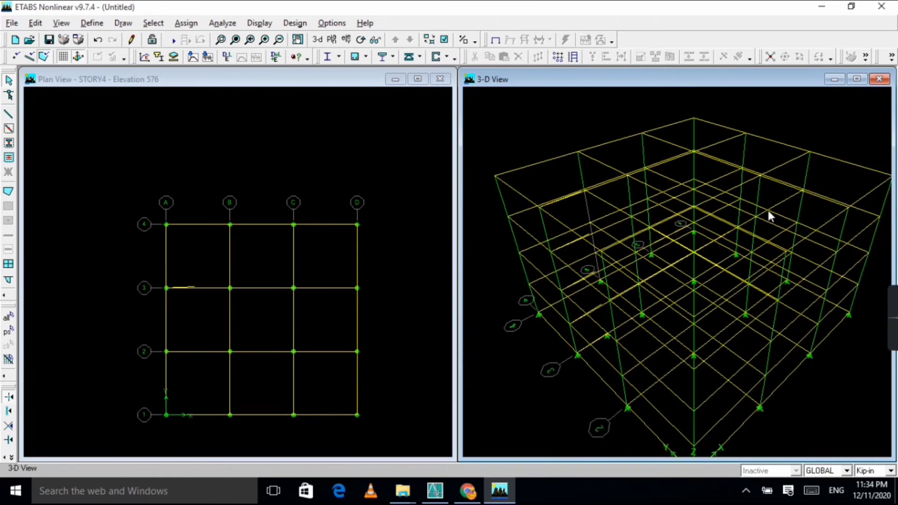
{"action": "left_click", "coordinate": [260, 143]}
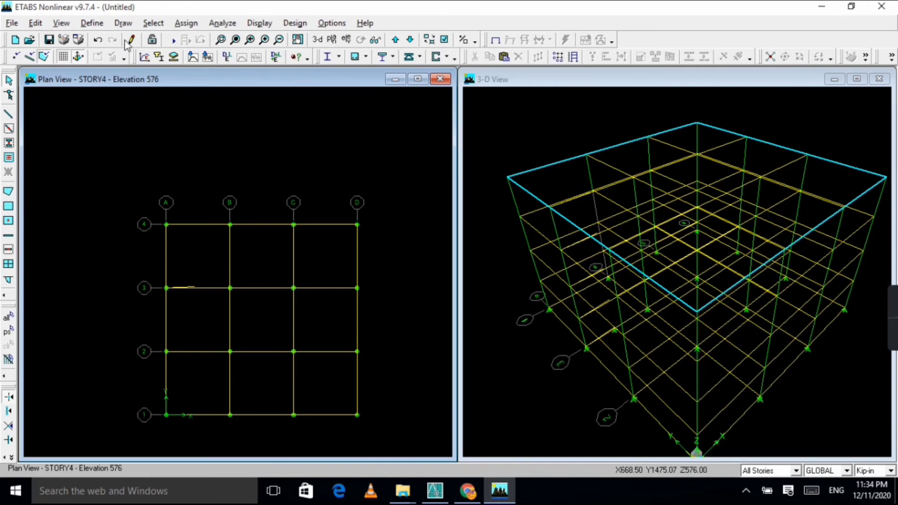
{"action": "left_click", "coordinate": [92, 23]}
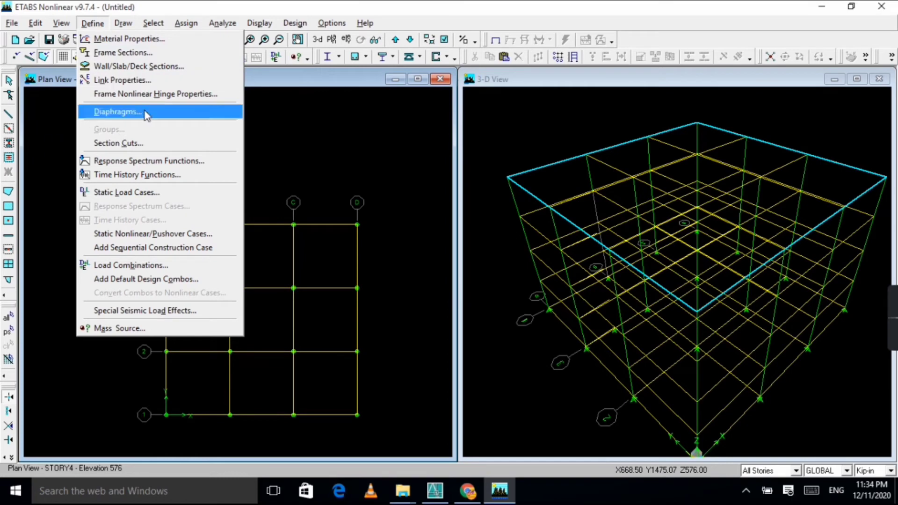
{"action": "left_click", "coordinate": [40, 136]}
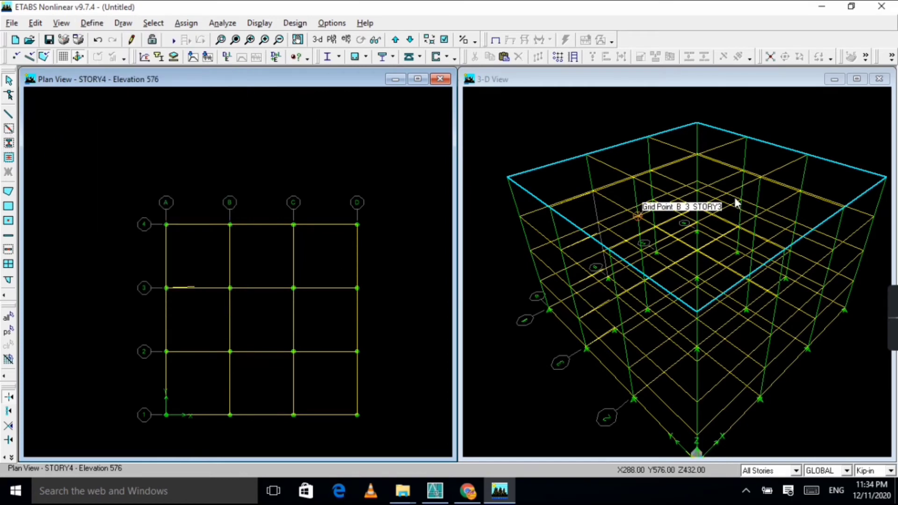
Start the Draw Areas tool and set the area property to SLAB
{"action": "left_click", "coordinate": [134, 23]}
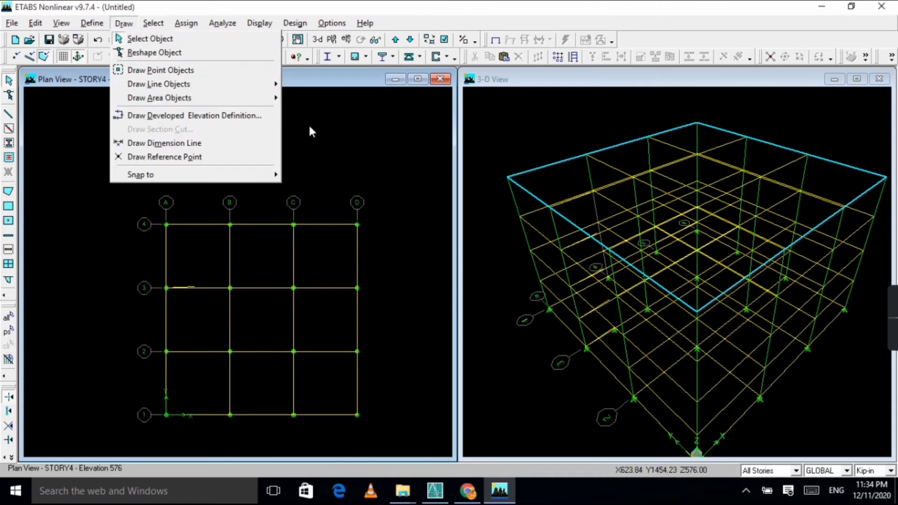
{"action": "mouse_move", "coordinate": [179, 86]}
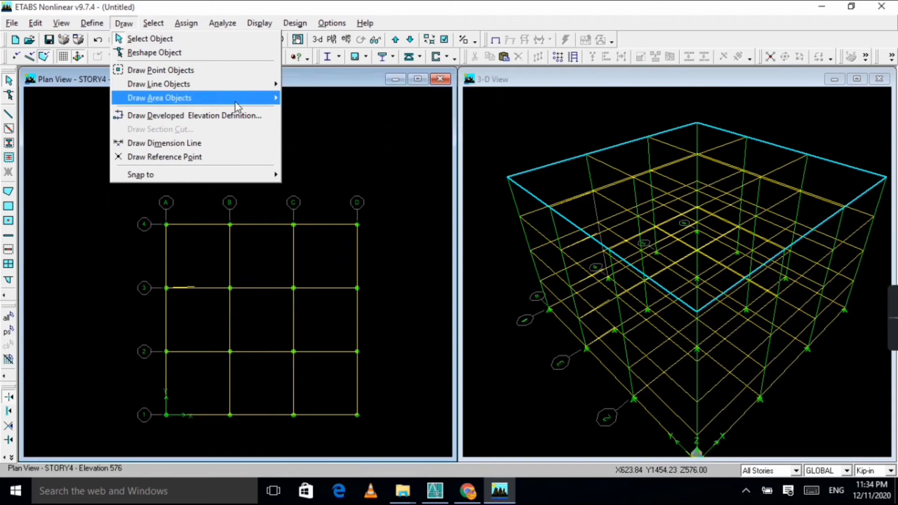
{"action": "mouse_move", "coordinate": [153, 103]}
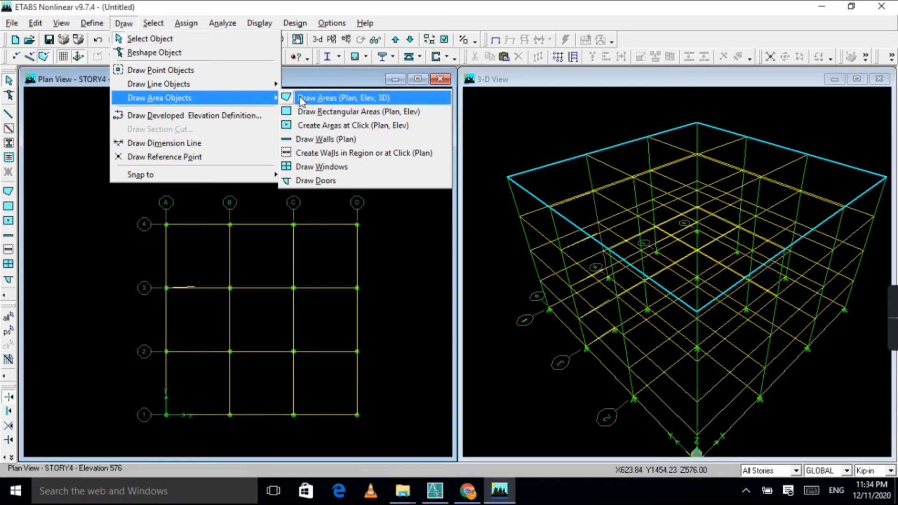
{"action": "left_click", "coordinate": [344, 98]}
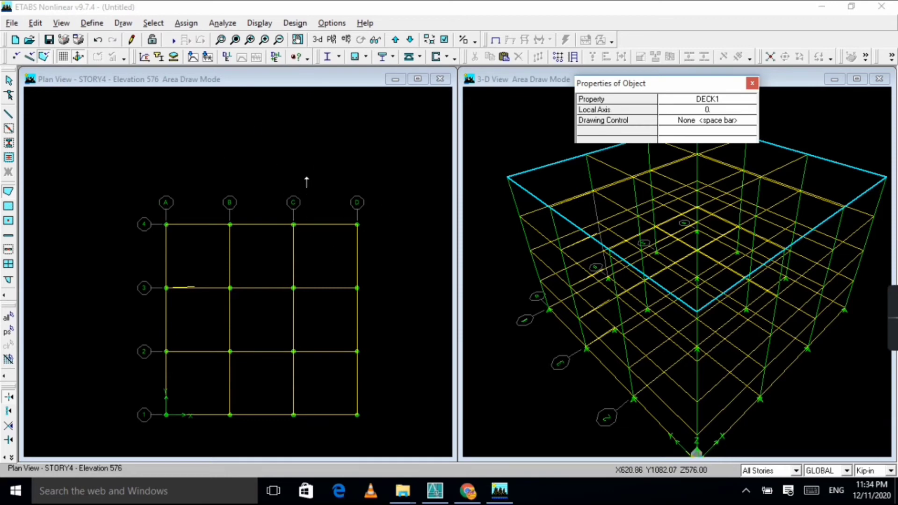
{"action": "left_click", "coordinate": [704, 100]}
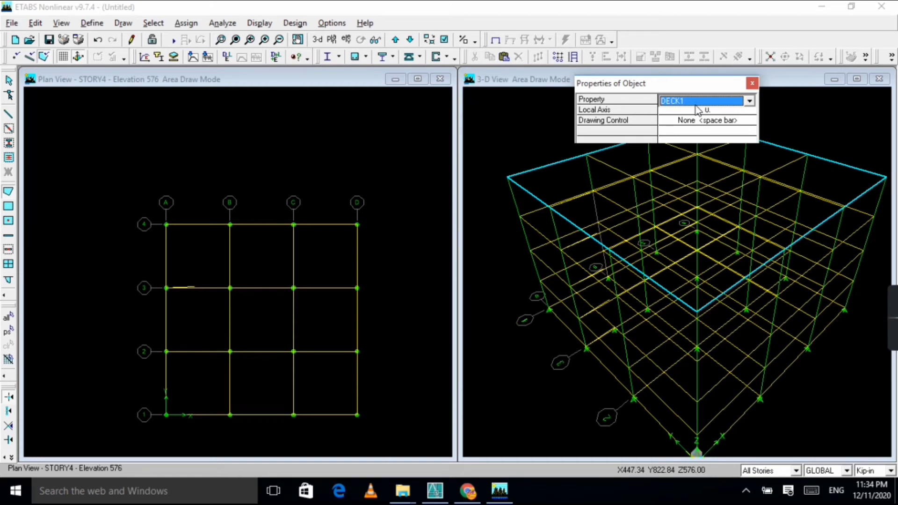
{"action": "scroll", "coordinate": [696, 105], "scroll_direction": "down", "scroll_amount": 1}
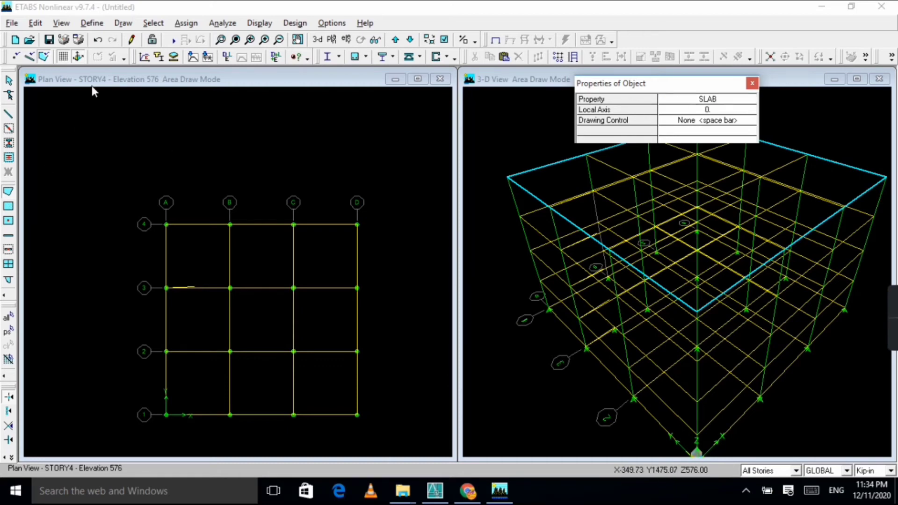
{"action": "left_click", "coordinate": [356, 225]}
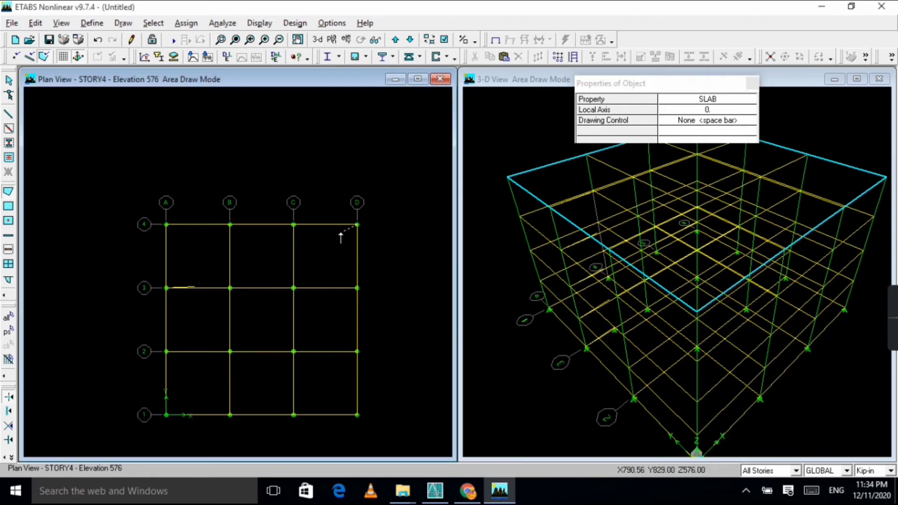
{"action": "left_click", "coordinate": [200, 225]}
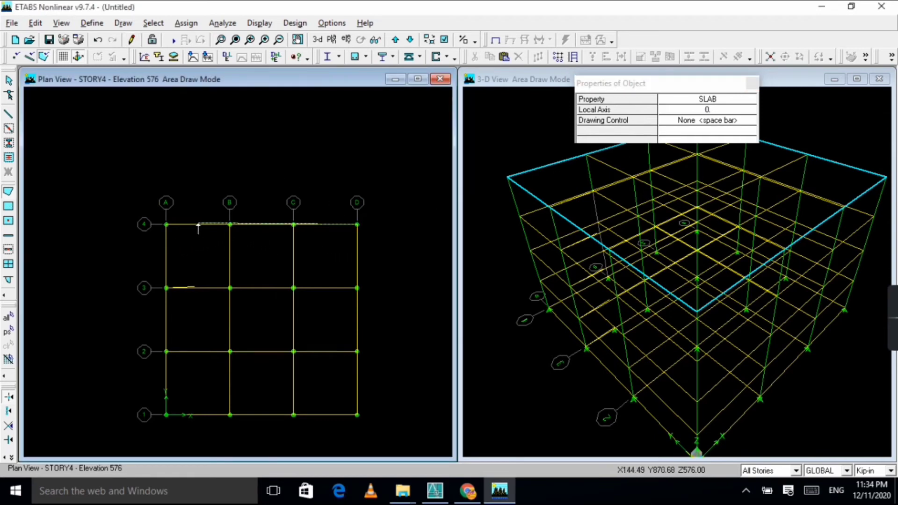
{"action": "left_click", "coordinate": [262, 294]}
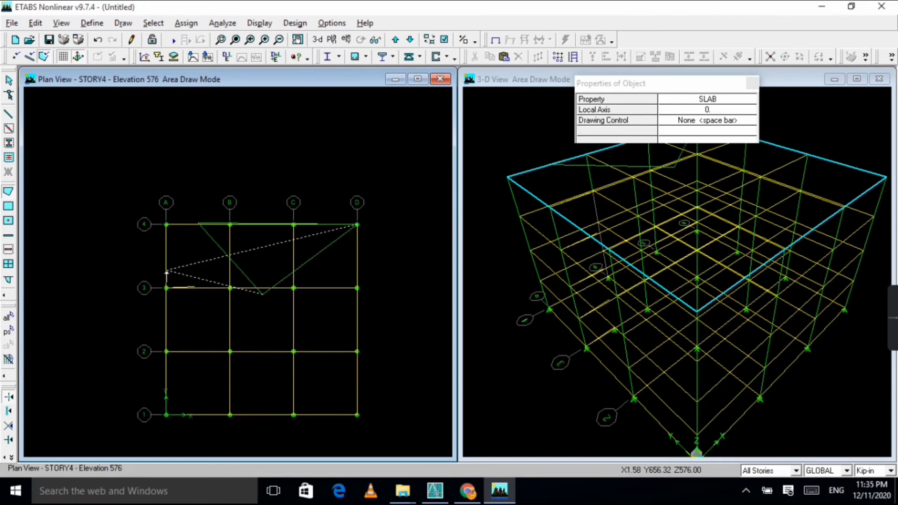
{"action": "left_click", "coordinate": [316, 275]}
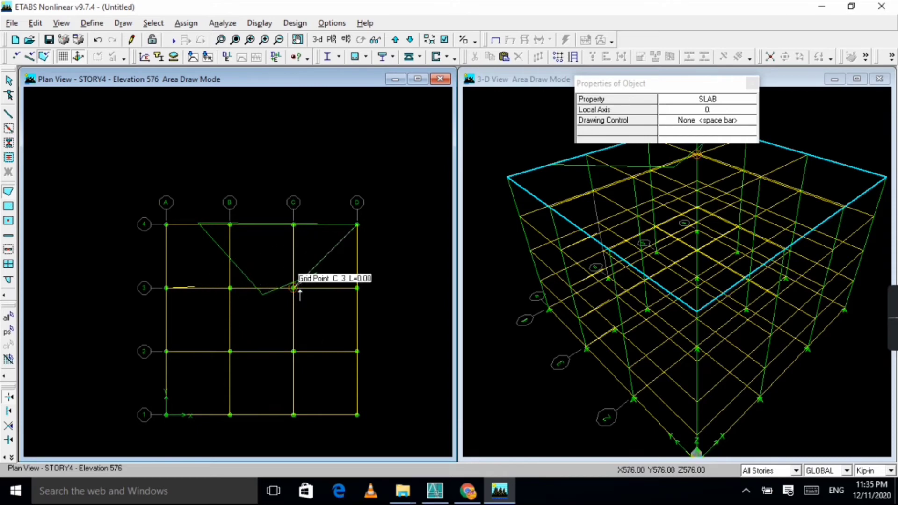
{"action": "left_click", "coordinate": [298, 307]}
{"action": "left_click", "coordinate": [206, 317]}
{"action": "left_click", "coordinate": [201, 274]}
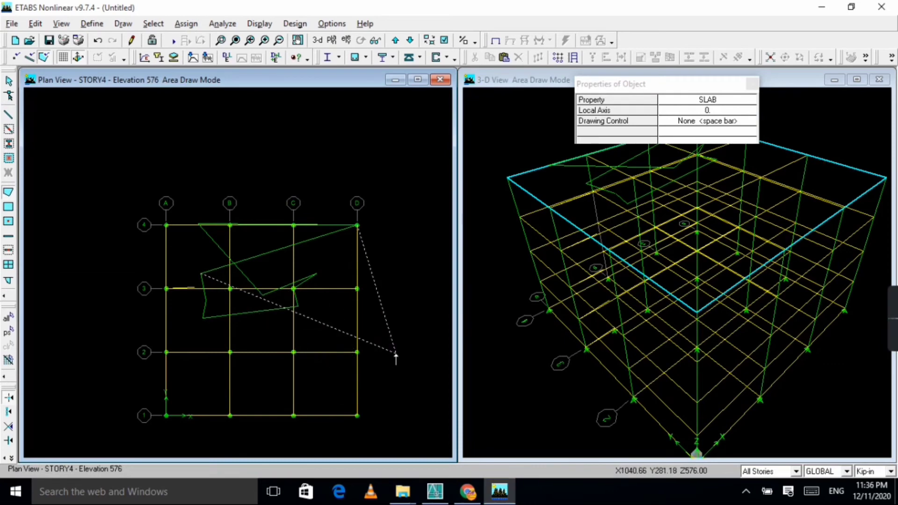
{"action": "key", "text": "Escape"}
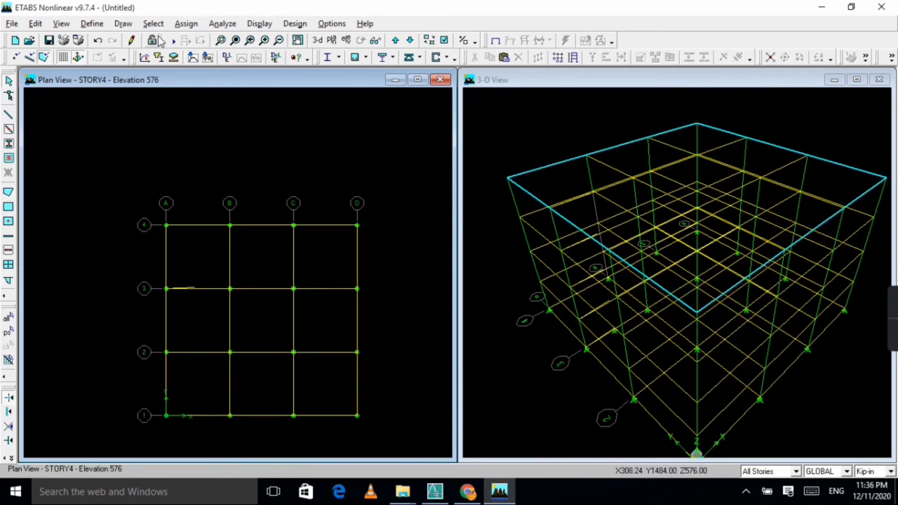
Draw a rectangular SLAB area on the STORY4 plan from grid point A-4 to D-1 for All Stories
{"action": "left_click", "coordinate": [123, 24]}
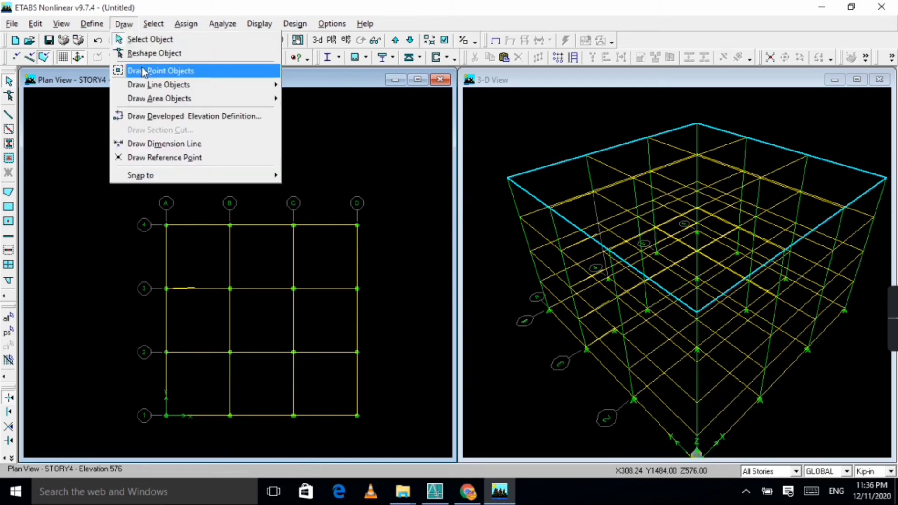
{"action": "mouse_move", "coordinate": [145, 98]}
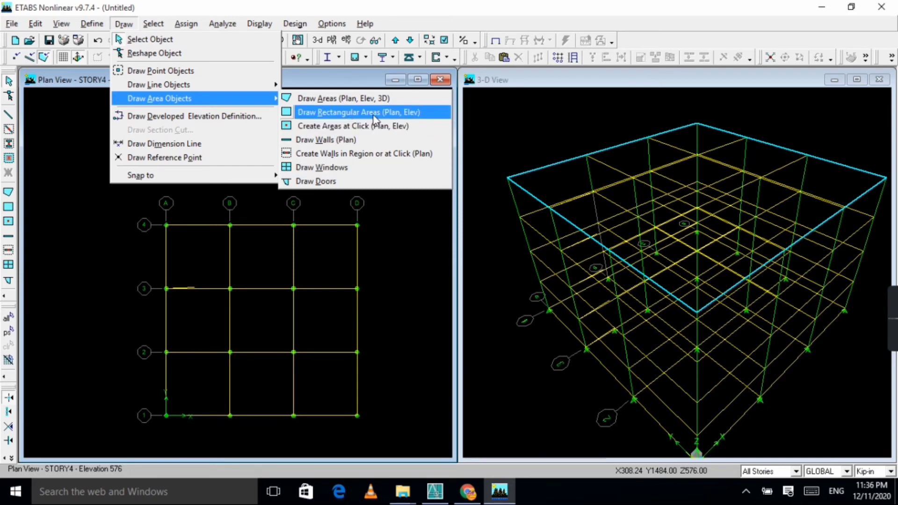
{"action": "left_click", "coordinate": [331, 112]}
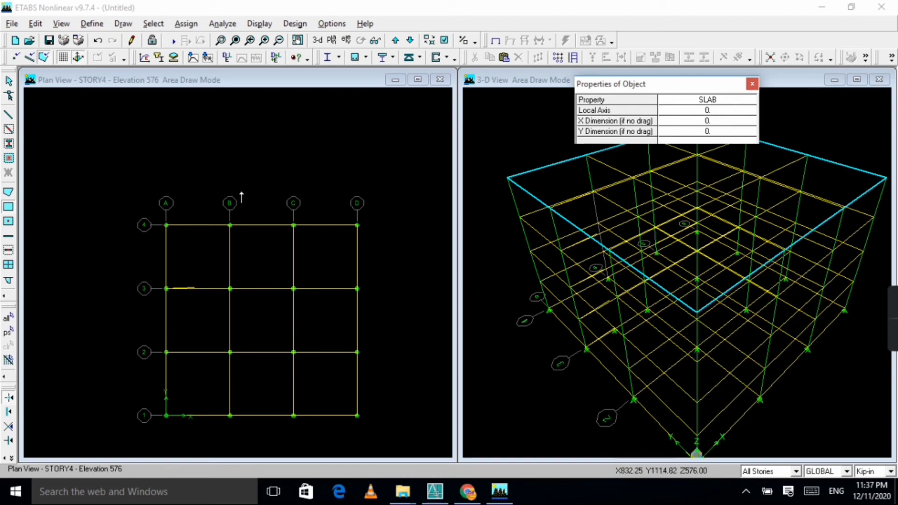
{"action": "left_click_drag", "start_coordinate": [166, 224], "coordinate": [198, 253]}
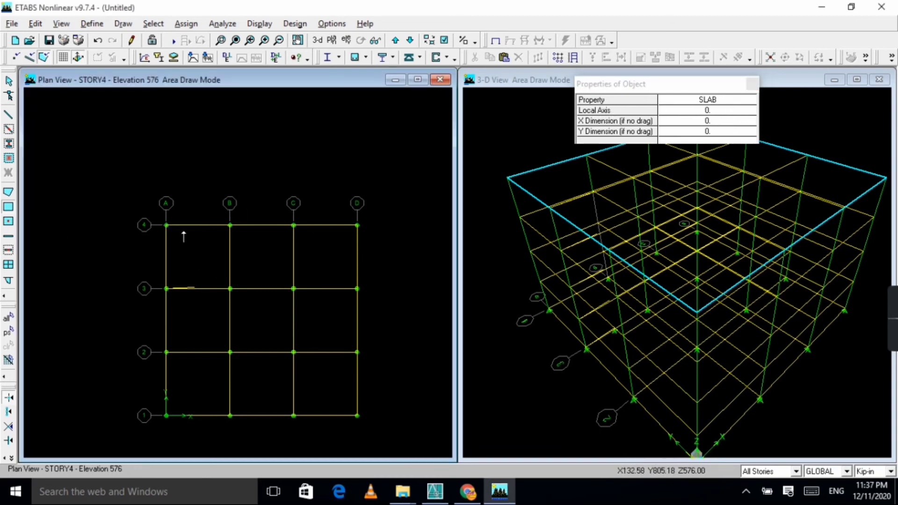
{"action": "left_click_drag", "start_coordinate": [166, 225], "coordinate": [189, 240]}
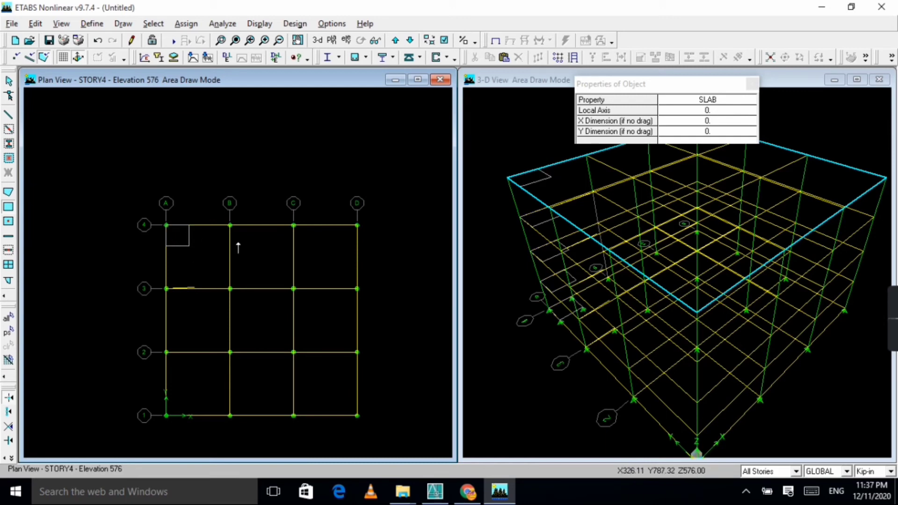
{"action": "key", "text": "ctrl+z"}
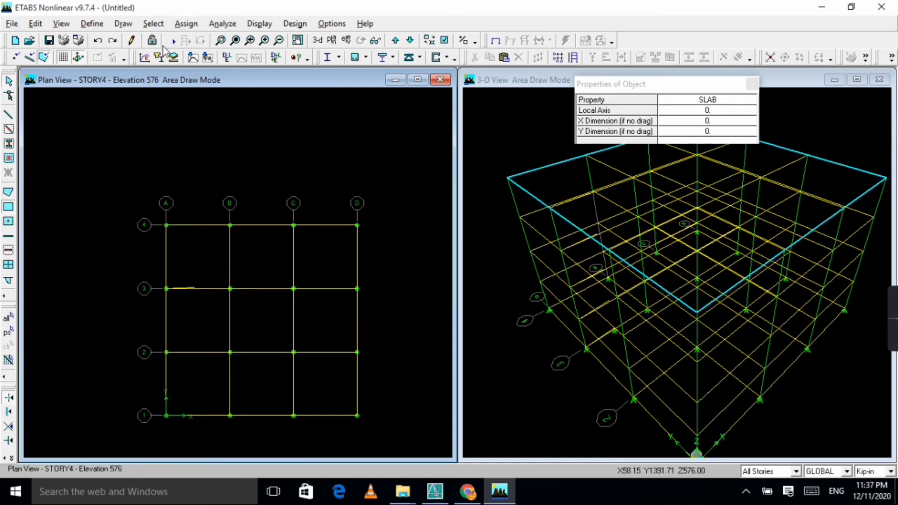
{"action": "left_click_drag", "start_coordinate": [166, 226], "coordinate": [356, 415]}
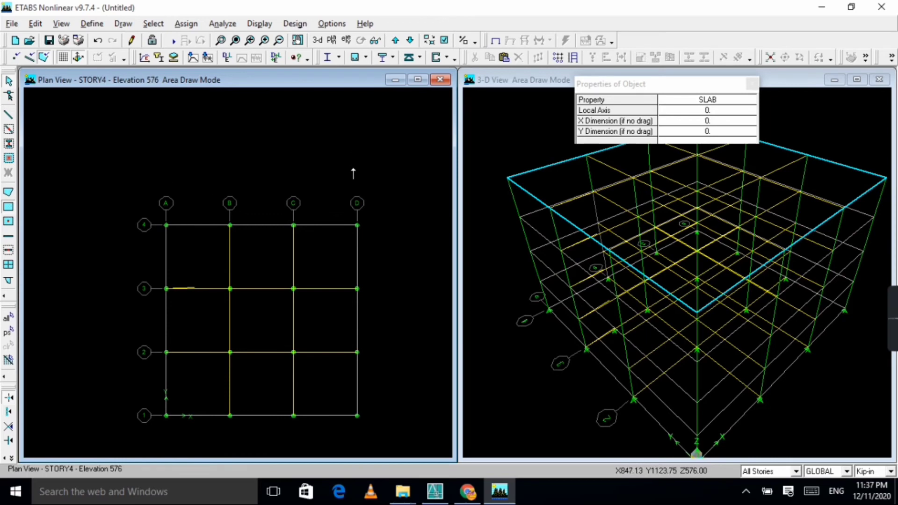
{"action": "key", "text": "Escape"}
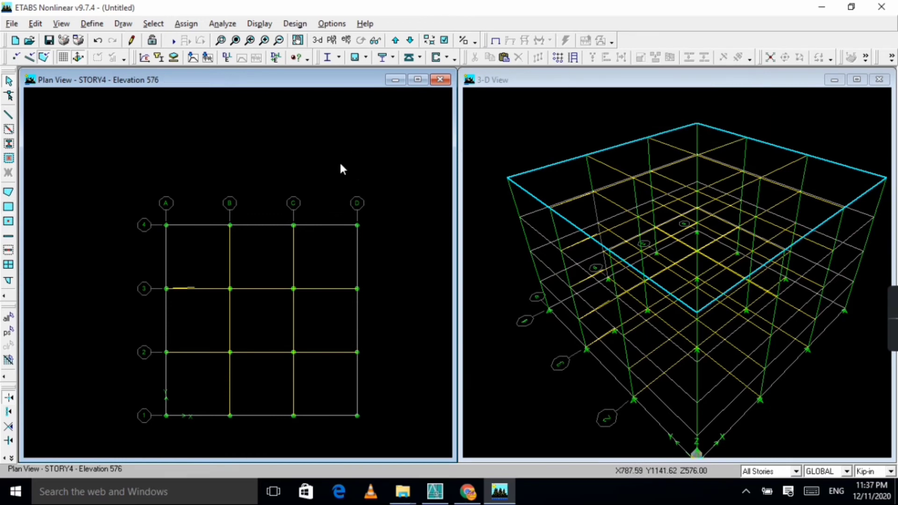
Select the slab and the beams along grid line A for checking, and undo the rectangular slab
{"action": "left_click", "coordinate": [316, 225]}
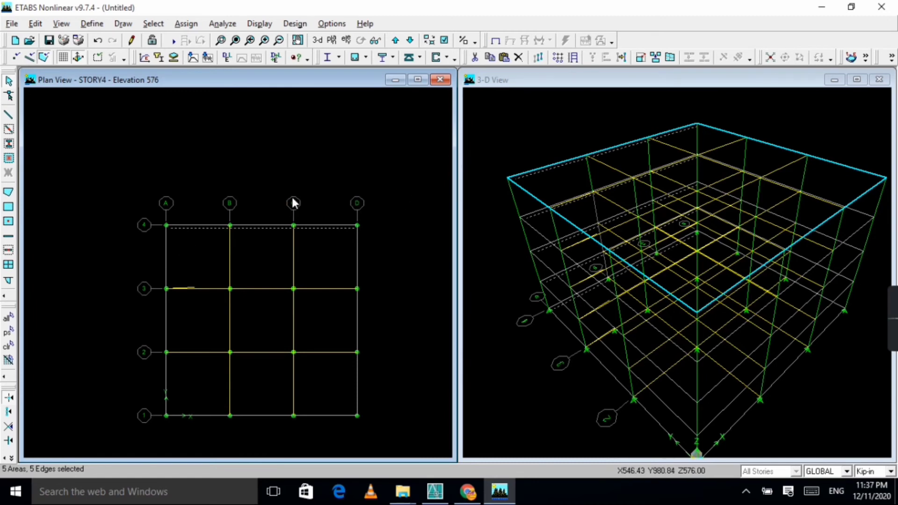
{"action": "scroll", "coordinate": [247, 220], "scroll_direction": "up", "scroll_amount": 1}
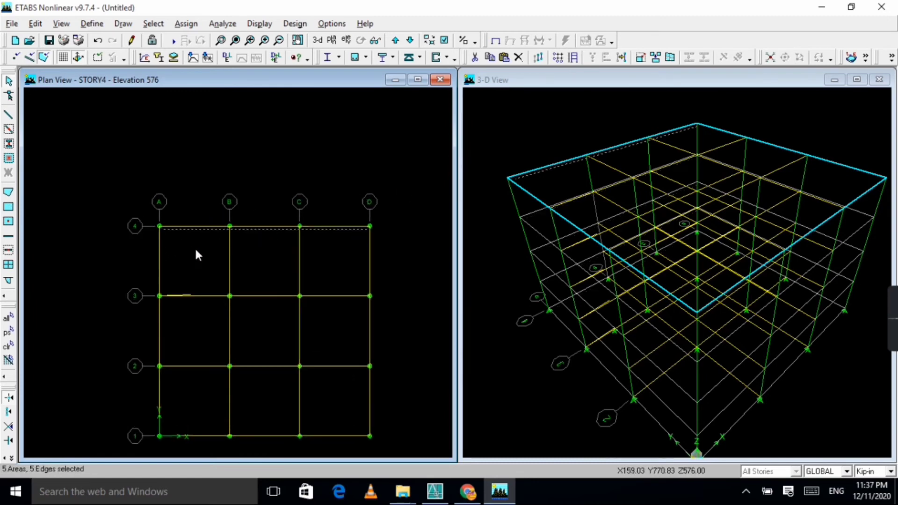
{"action": "left_click", "coordinate": [160, 264]}
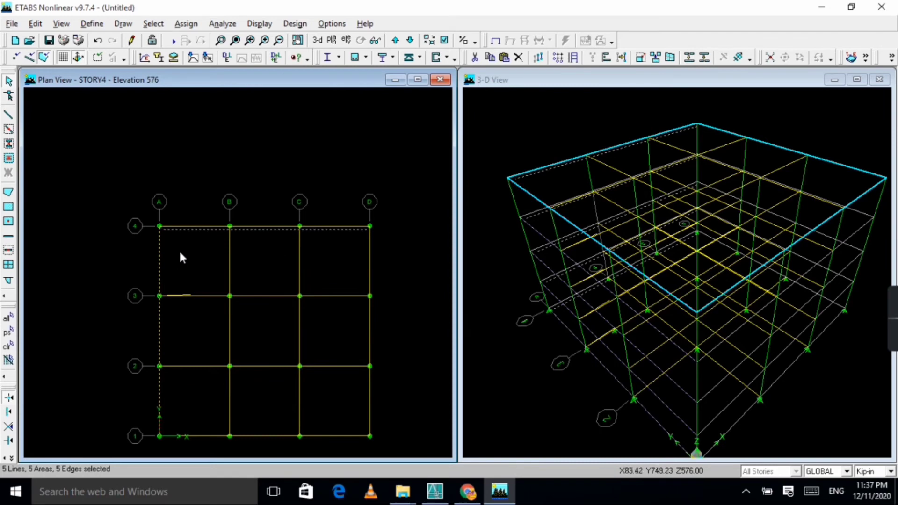
{"action": "scroll", "coordinate": [174, 244], "scroll_direction": "up", "scroll_amount": 1}
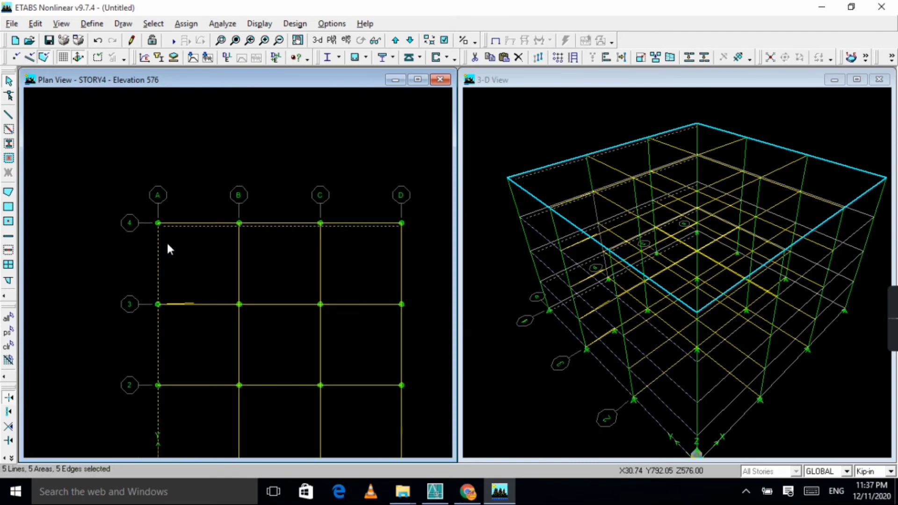
{"action": "key", "text": "ctrl+z"}
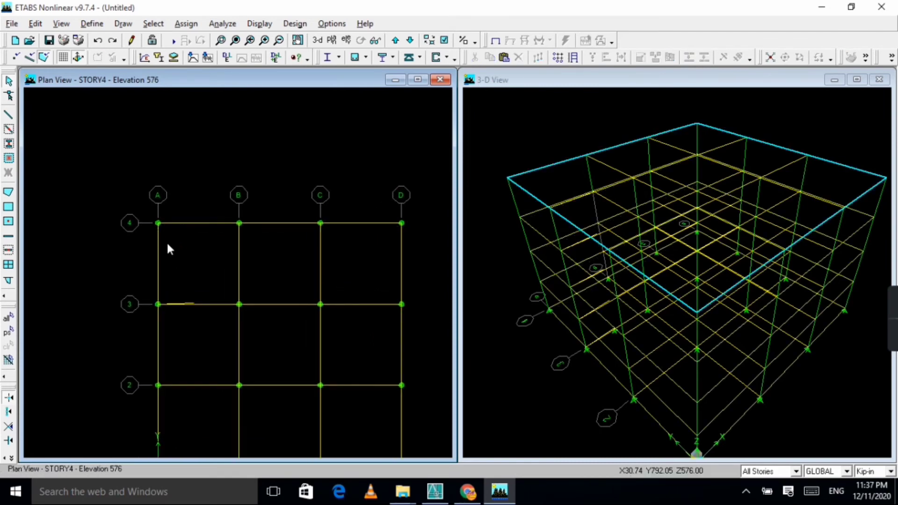
{"action": "left_click", "coordinate": [267, 225]}
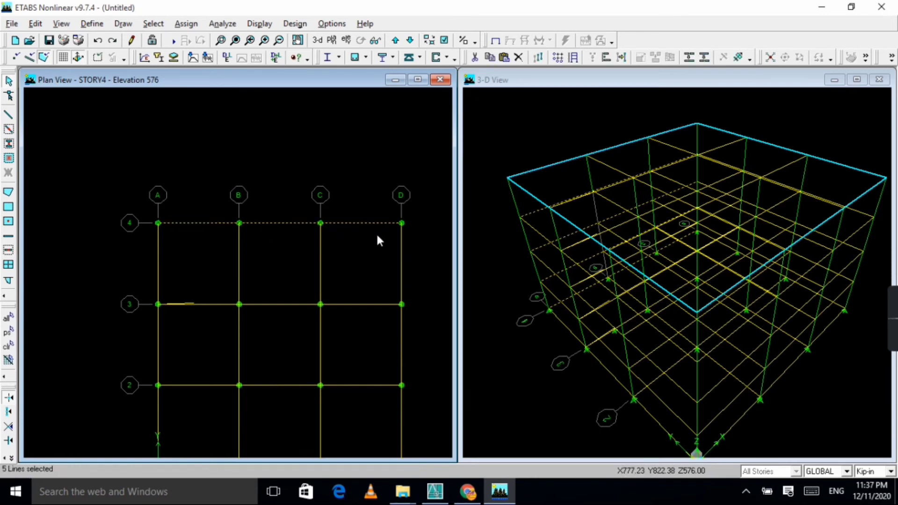
{"action": "left_click", "coordinate": [401, 244]}
{"action": "scroll", "coordinate": [291, 255], "scroll_direction": "down", "scroll_amount": 2}
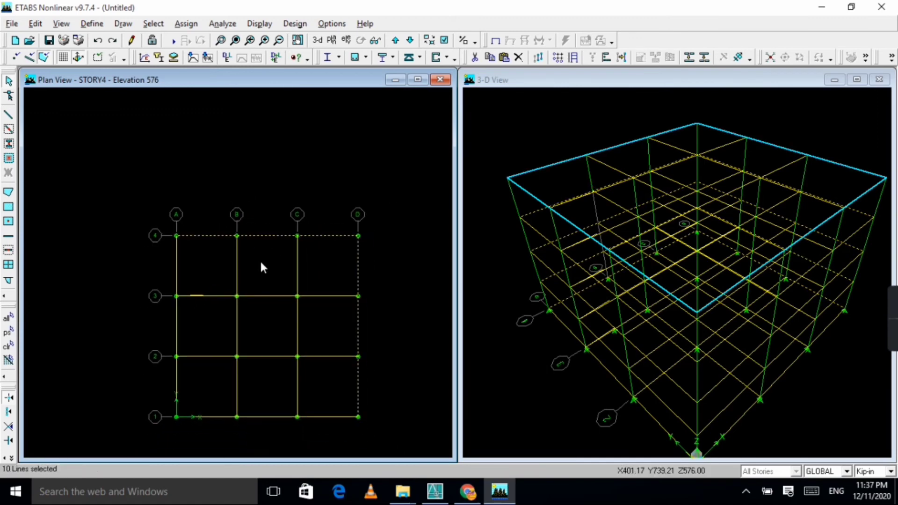
{"action": "left_click", "coordinate": [177, 224]}
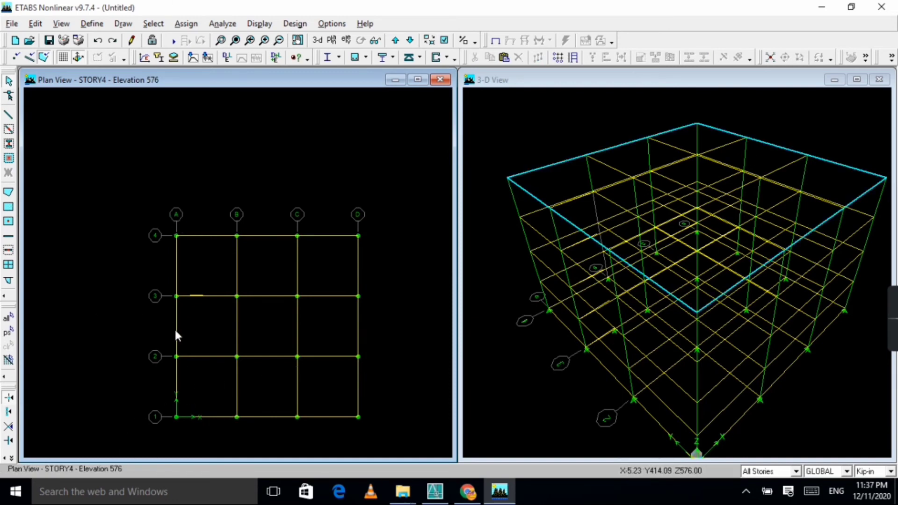
Select the beams along grid line A on the STORY4 plan for All Stories
{"action": "scroll", "coordinate": [179, 332], "scroll_direction": "up", "scroll_amount": 3}
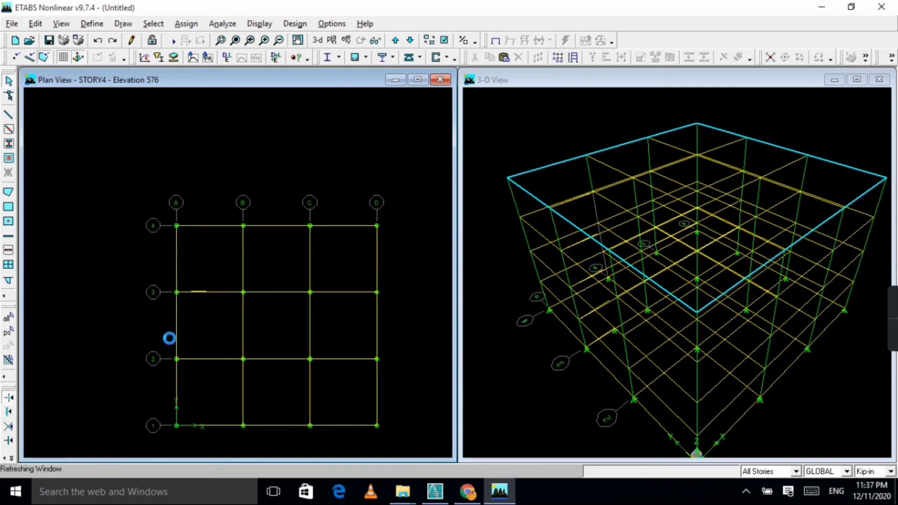
{"action": "scroll", "coordinate": [183, 333], "scroll_direction": "up", "scroll_amount": 4}
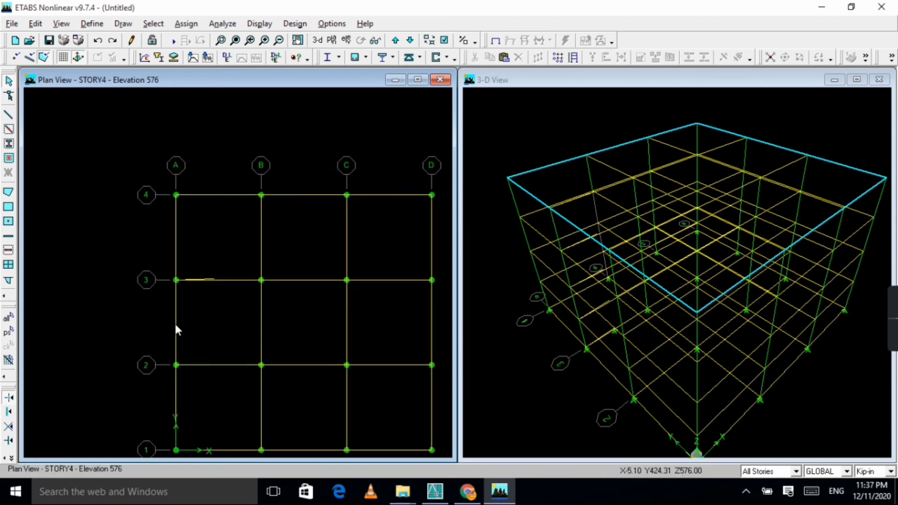
{"action": "scroll", "coordinate": [197, 299], "scroll_direction": "up", "scroll_amount": 4}
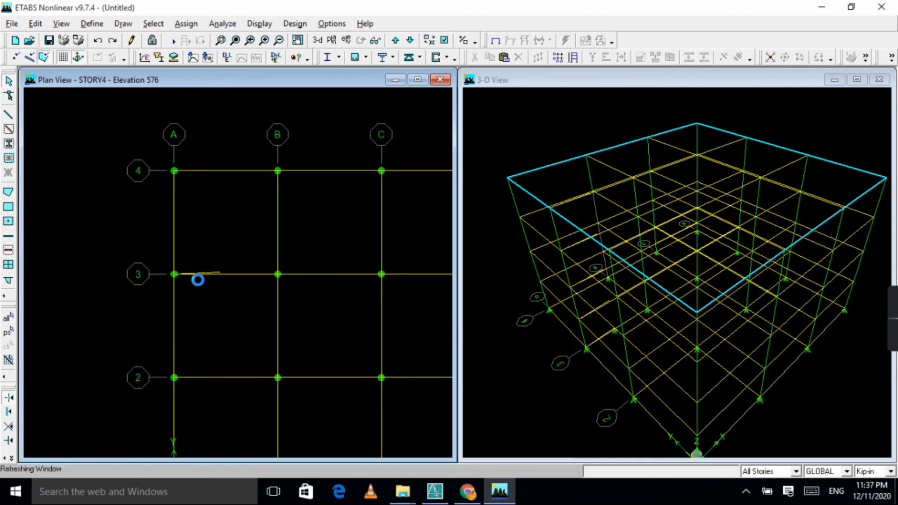
{"action": "scroll", "coordinate": [199, 276], "scroll_direction": "up", "scroll_amount": 3}
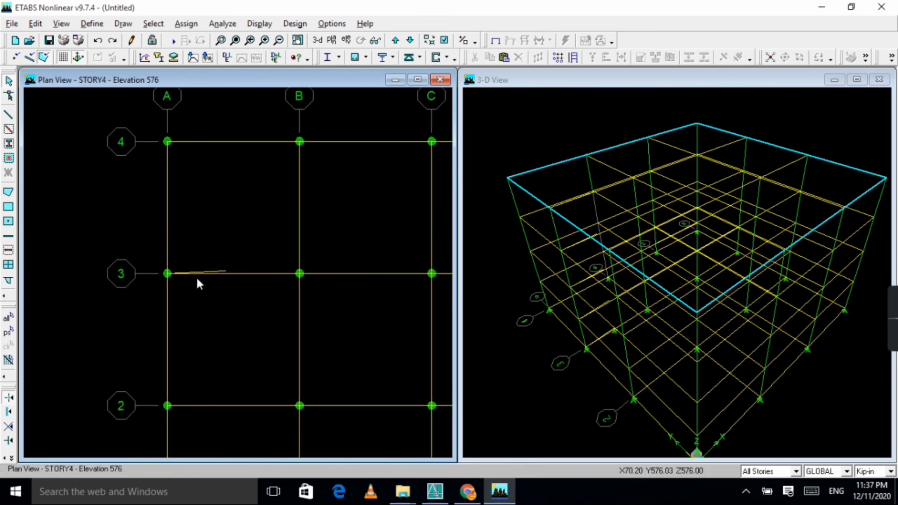
{"action": "left_click", "coordinate": [167, 301]}
{"action": "scroll", "coordinate": [221, 259], "scroll_direction": "down", "scroll_amount": 1}
{"action": "scroll", "coordinate": [249, 208], "scroll_direction": "down", "scroll_amount": 1}
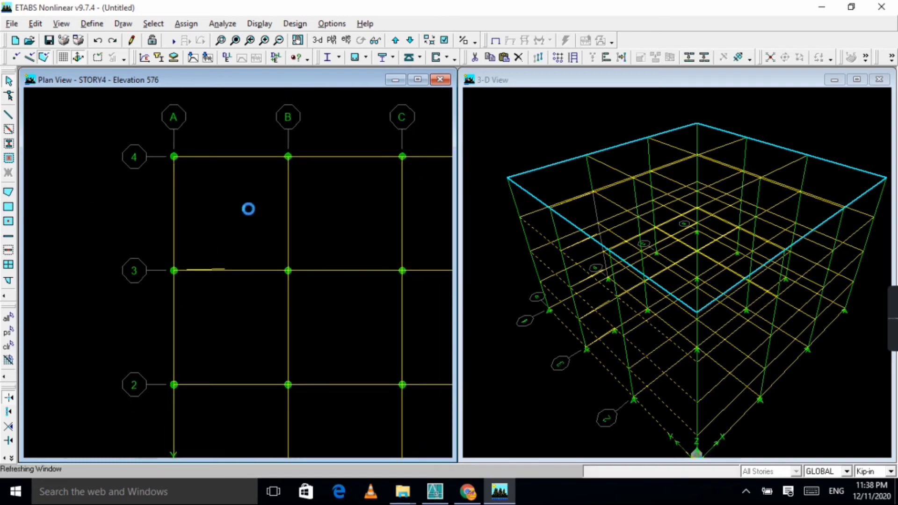
{"action": "scroll", "coordinate": [337, 176], "scroll_direction": "down", "scroll_amount": 1}
{"action": "scroll", "coordinate": [289, 187], "scroll_direction": "down", "scroll_amount": 1}
{"action": "scroll", "coordinate": [298, 186], "scroll_direction": "down", "scroll_amount": 1}
{"action": "scroll", "coordinate": [362, 205], "scroll_direction": "down", "scroll_amount": 3}
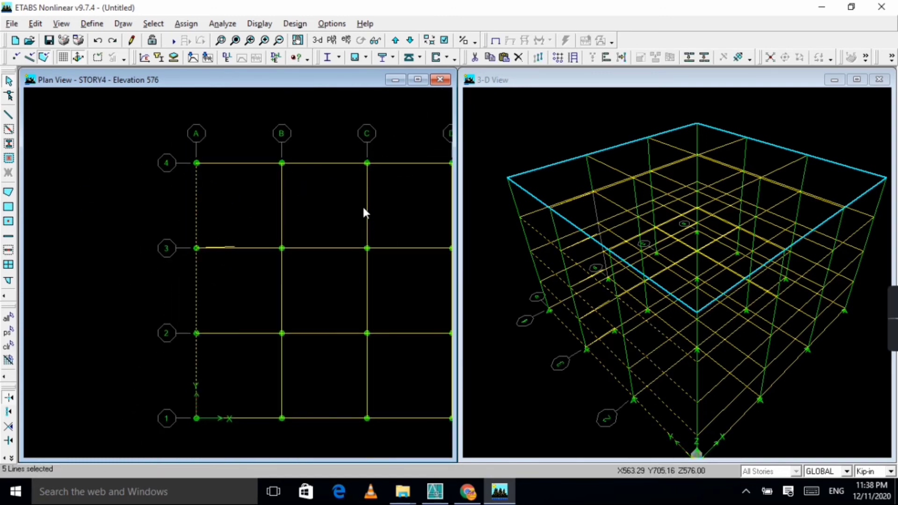
{"action": "scroll", "coordinate": [255, 208], "scroll_direction": "down", "scroll_amount": 4}
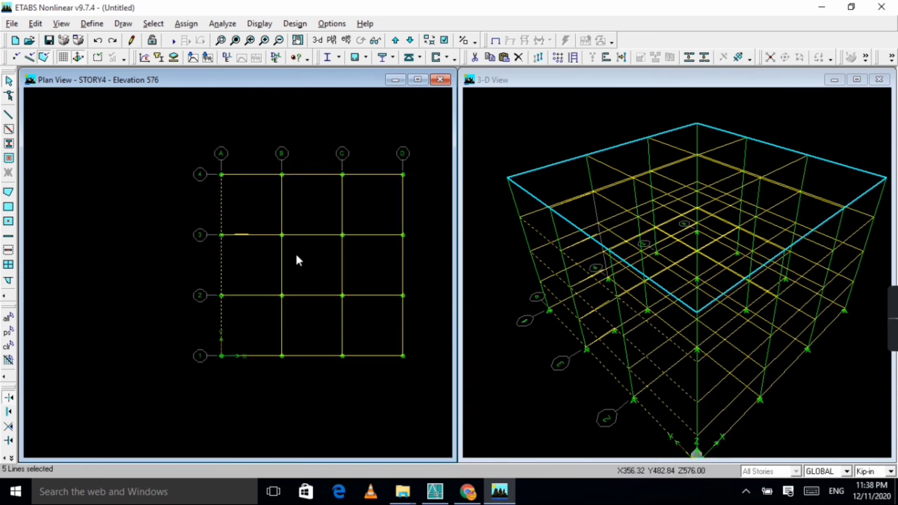
{"action": "key", "text": "F1"}
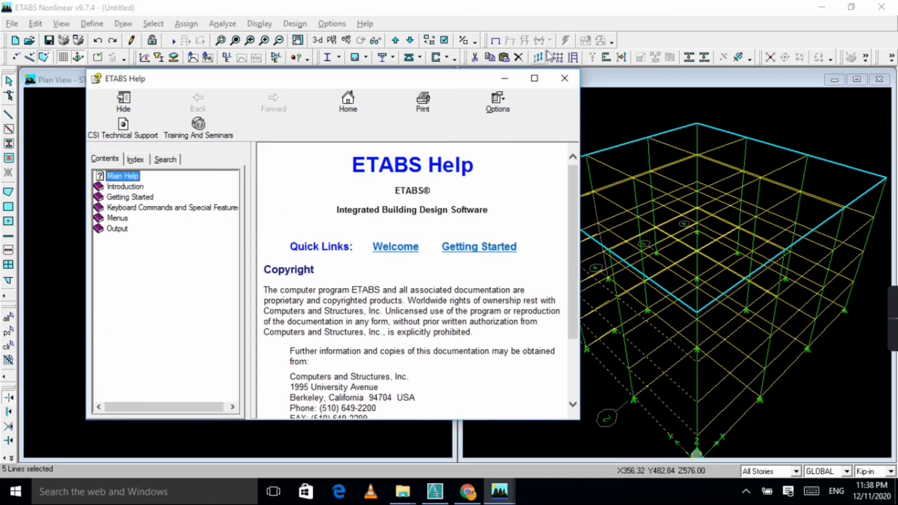
{"action": "left_click", "coordinate": [564, 78]}
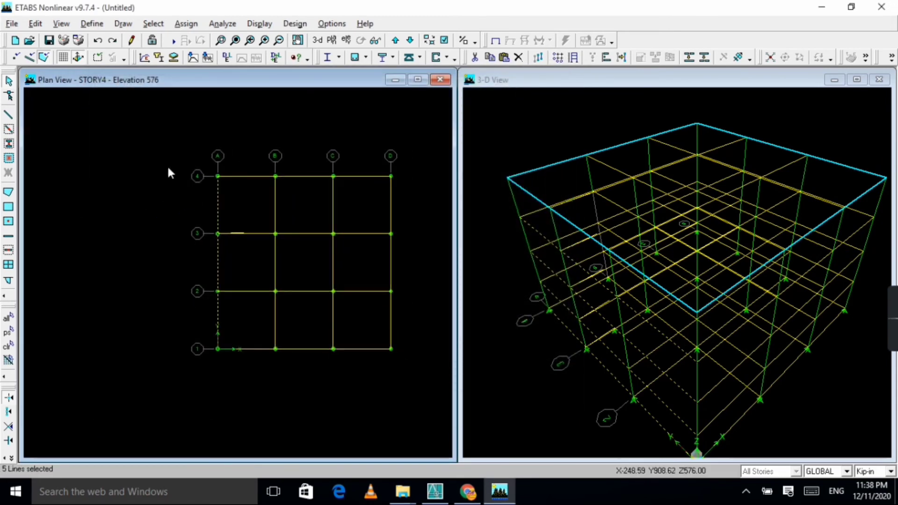
{"action": "left_click", "coordinate": [187, 23]}
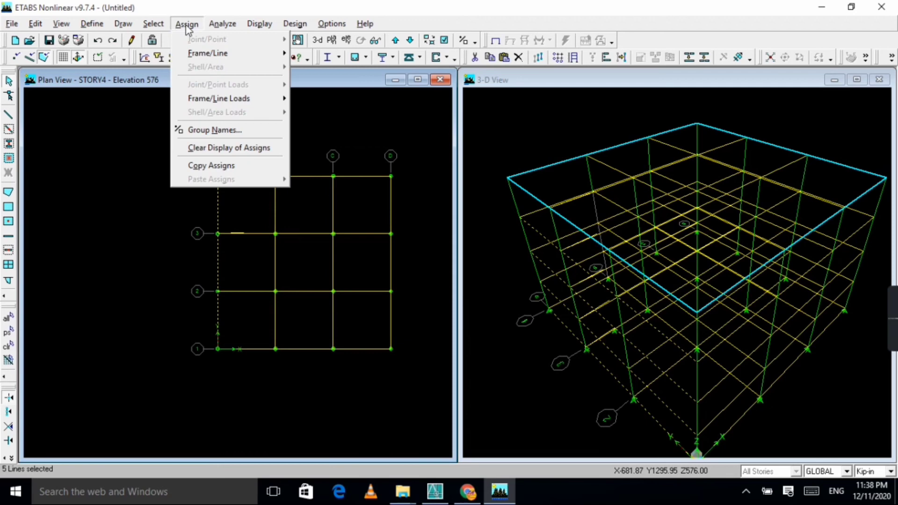
{"action": "left_click", "coordinate": [190, 54]}
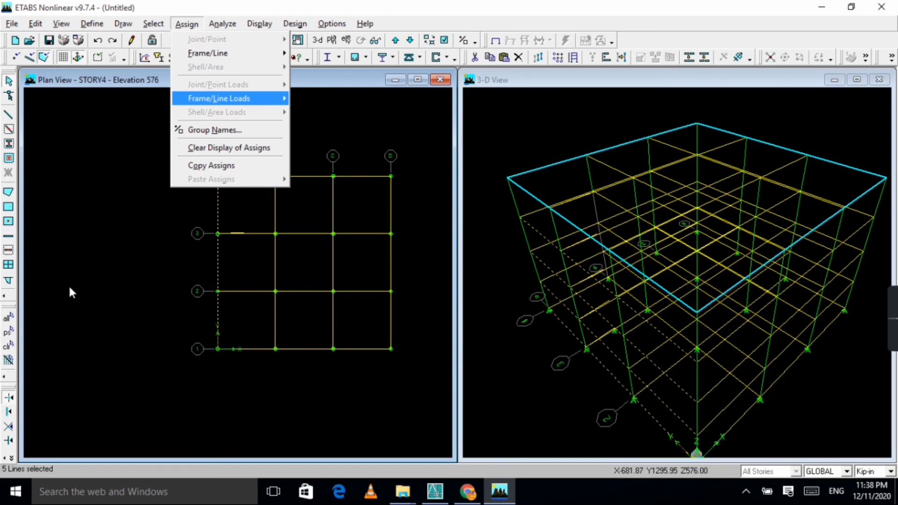
{"action": "left_click", "coordinate": [212, 166]}
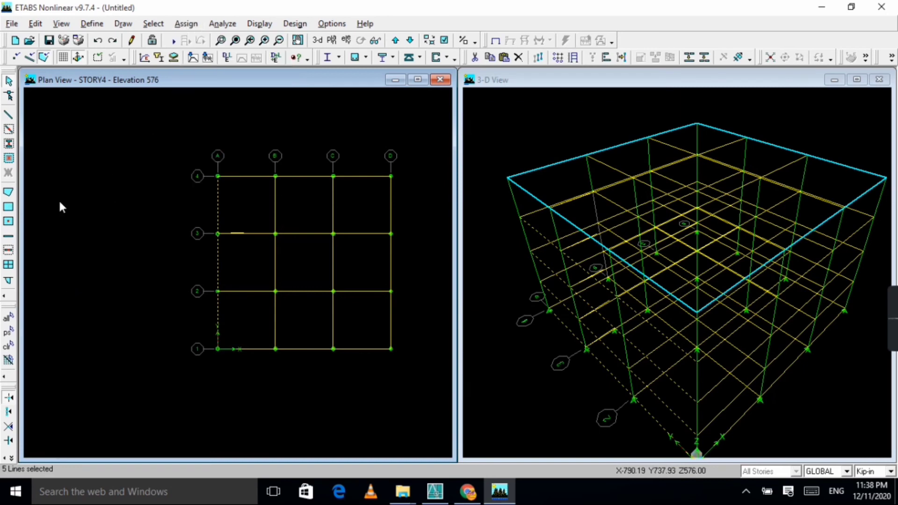
Add the beams along grid line 4 on the STORY4 plan to the selection
{"action": "left_click", "coordinate": [248, 176]}
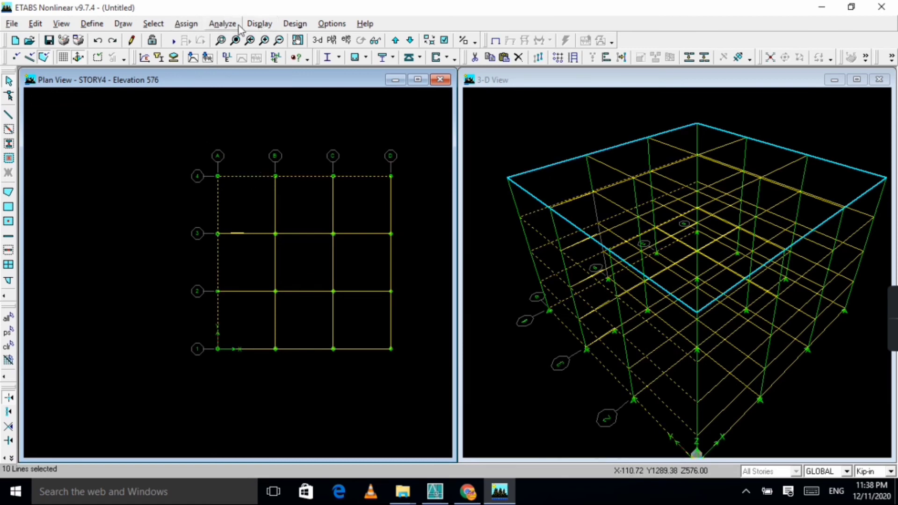
{"action": "left_click", "coordinate": [187, 24]}
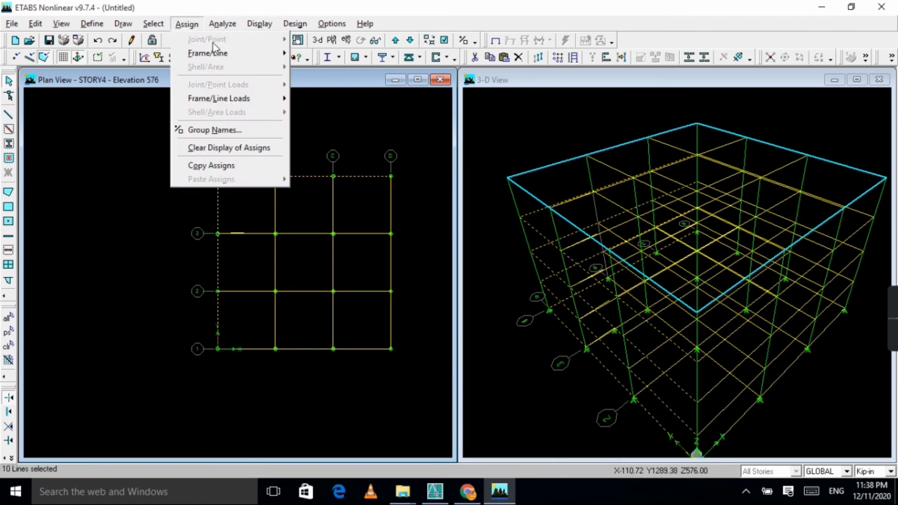
{"action": "left_click", "coordinate": [206, 147]}
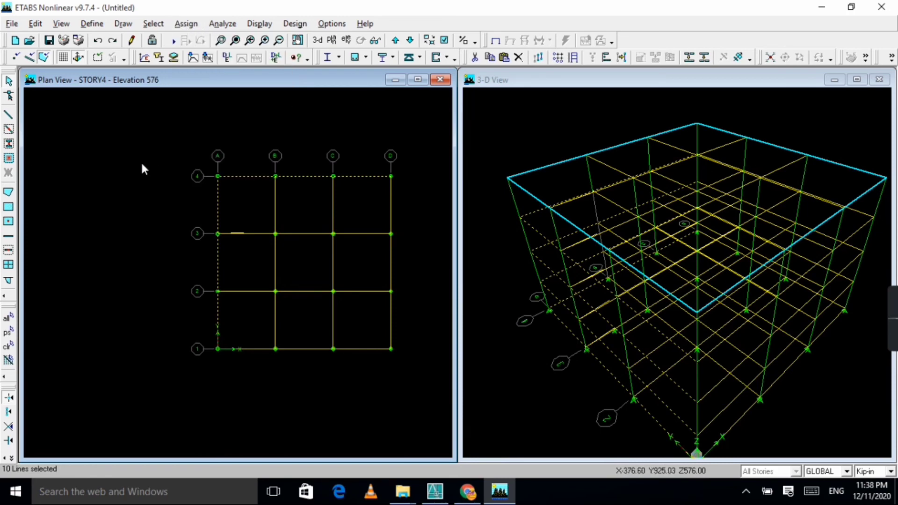
{"action": "scroll", "coordinate": [313, 201], "scroll_direction": "down", "scroll_amount": 1}
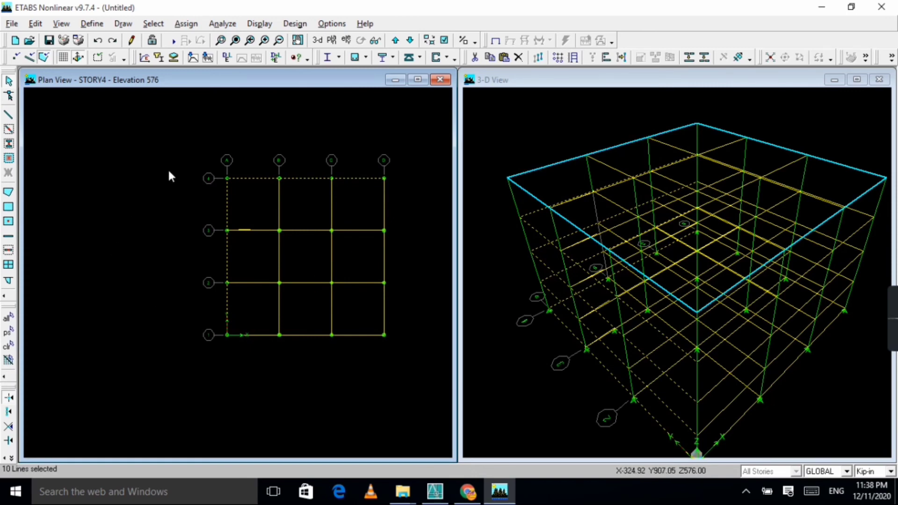
{"action": "left_click", "coordinate": [186, 24]}
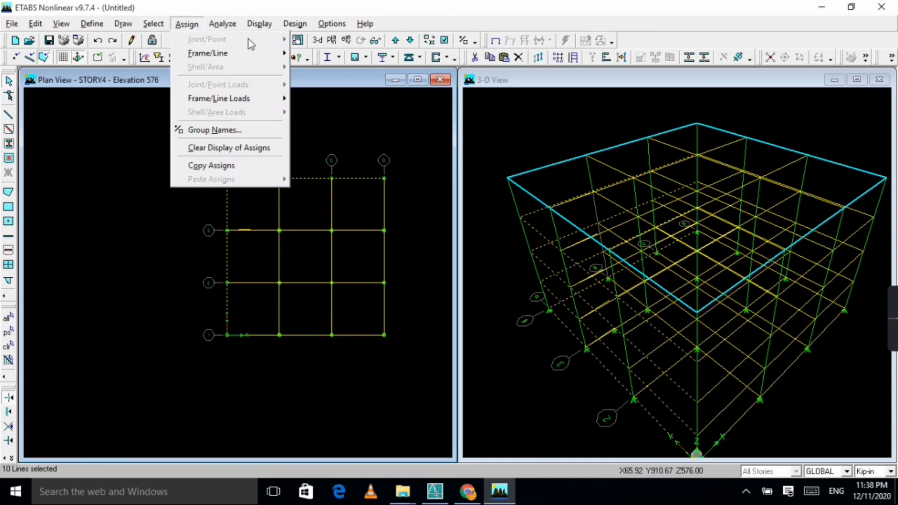
{"action": "mouse_move", "coordinate": [215, 52]}
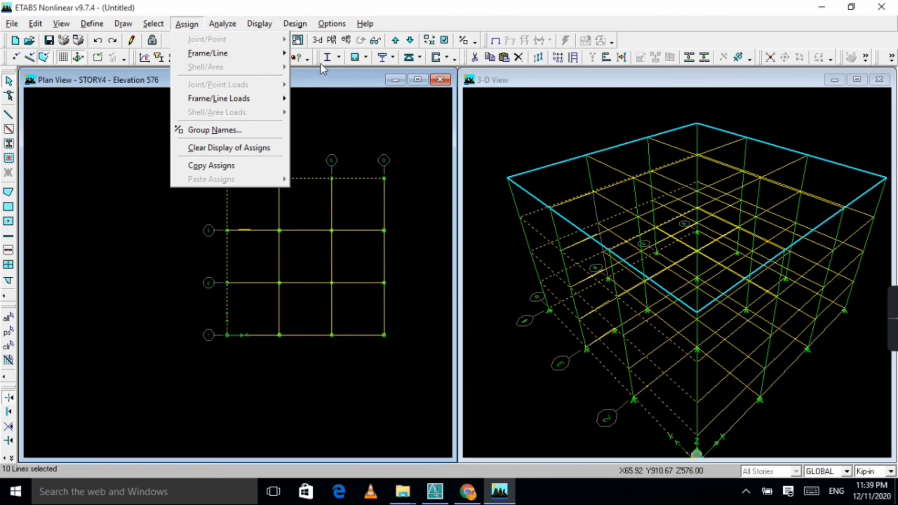
{"action": "key", "text": "Right"}
{"action": "key", "text": "Right"}
{"action": "key", "text": "Right"}
{"action": "key", "text": "Right"}
{"action": "key", "text": "Right"}
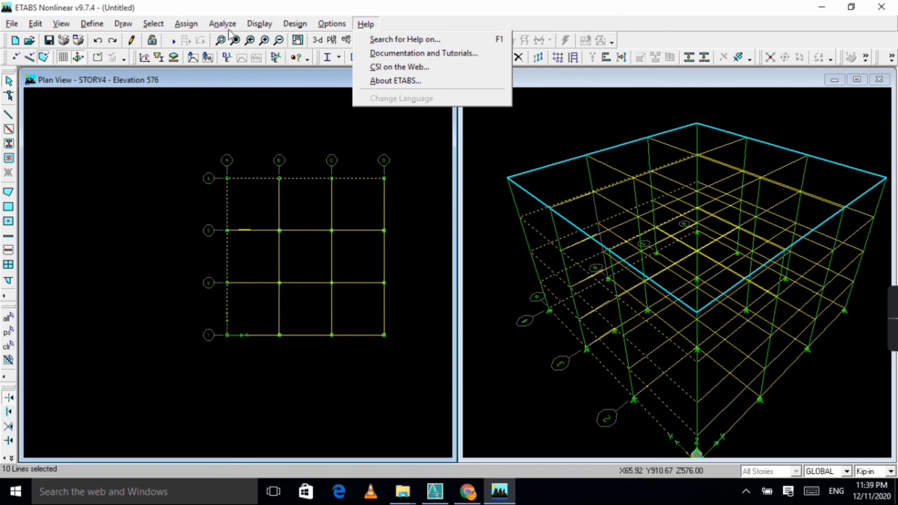
{"action": "mouse_move", "coordinate": [190, 25]}
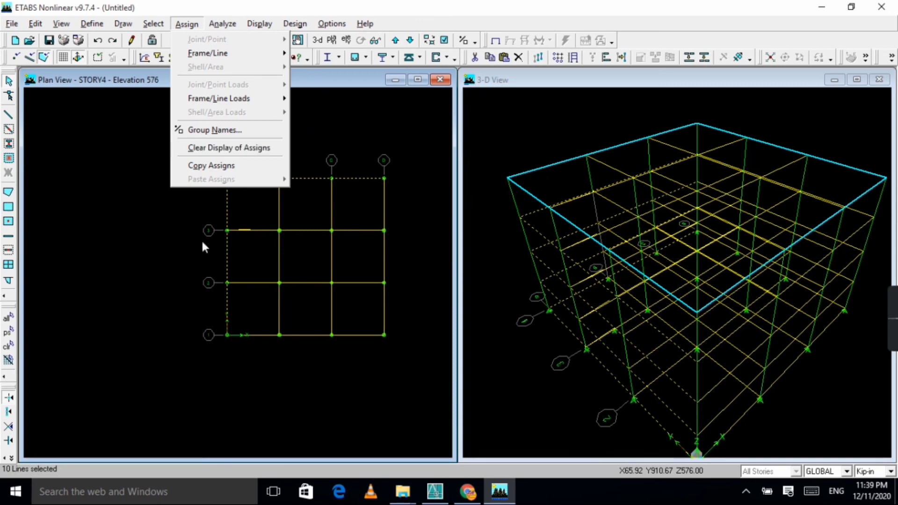
{"action": "left_click", "coordinate": [362, 126]}
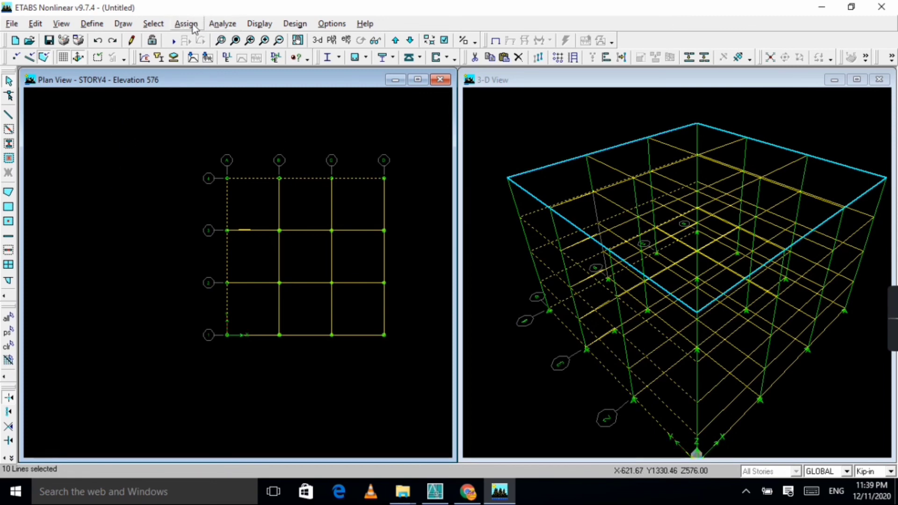
{"action": "left_click", "coordinate": [213, 23]}
{"action": "left_click", "coordinate": [201, 23]}
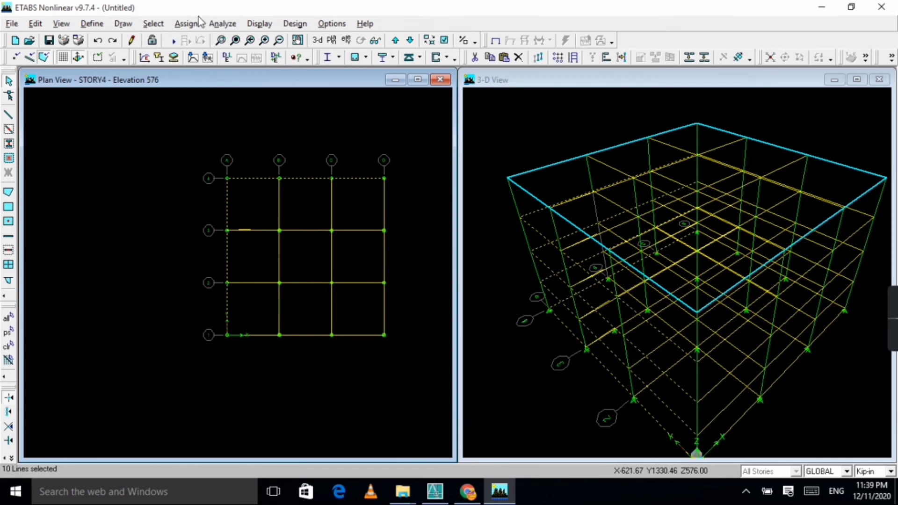
Assign a distributed gravity force for load case DEAD to the selected beams, using Kip-in units, Replace Existing Loads and zero load values
{"action": "left_click", "coordinate": [195, 25]}
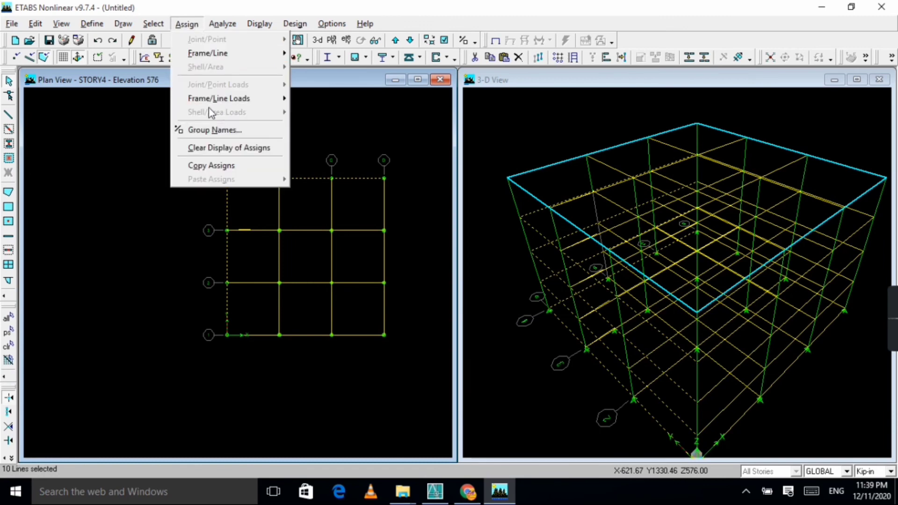
{"action": "mouse_move", "coordinate": [234, 100]}
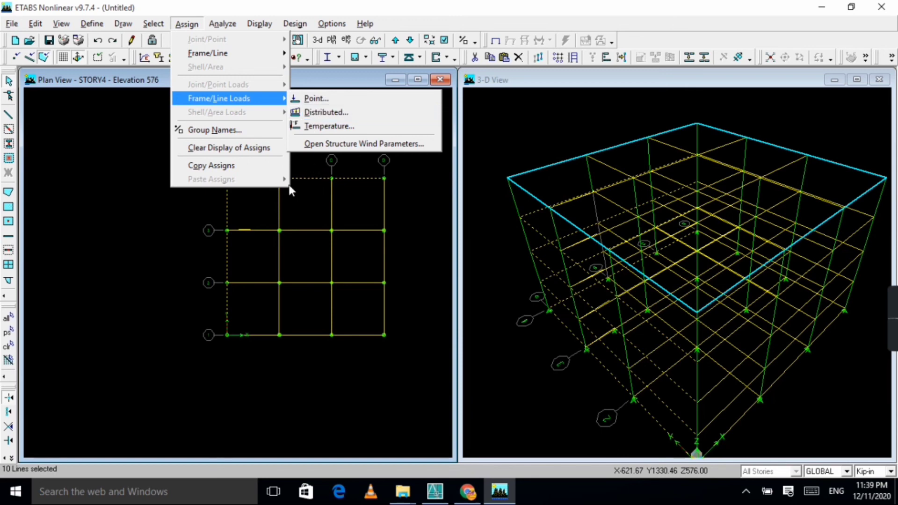
{"action": "left_click", "coordinate": [323, 112]}
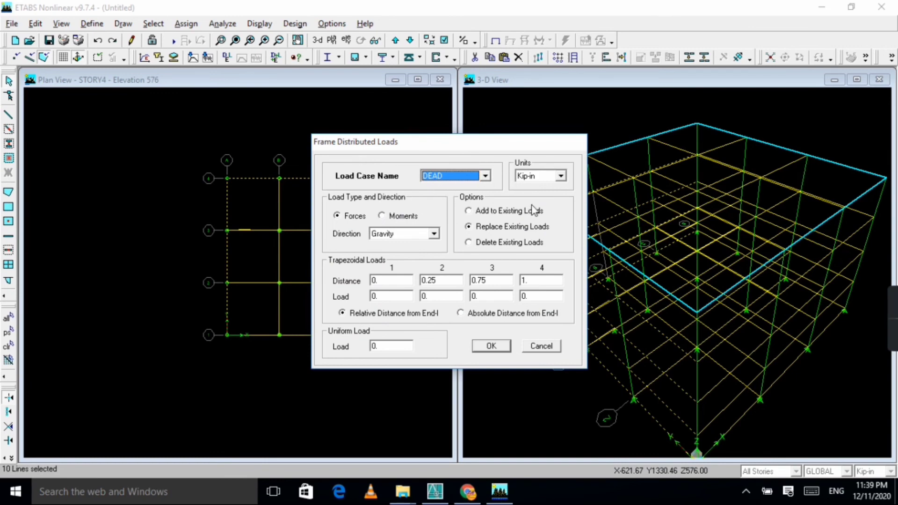
{"action": "left_click", "coordinate": [548, 177]}
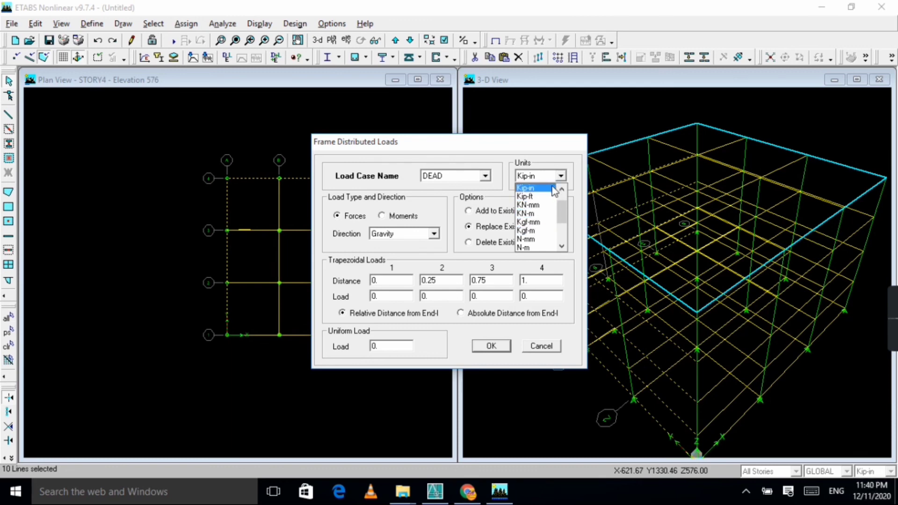
{"action": "left_click", "coordinate": [525, 187]}
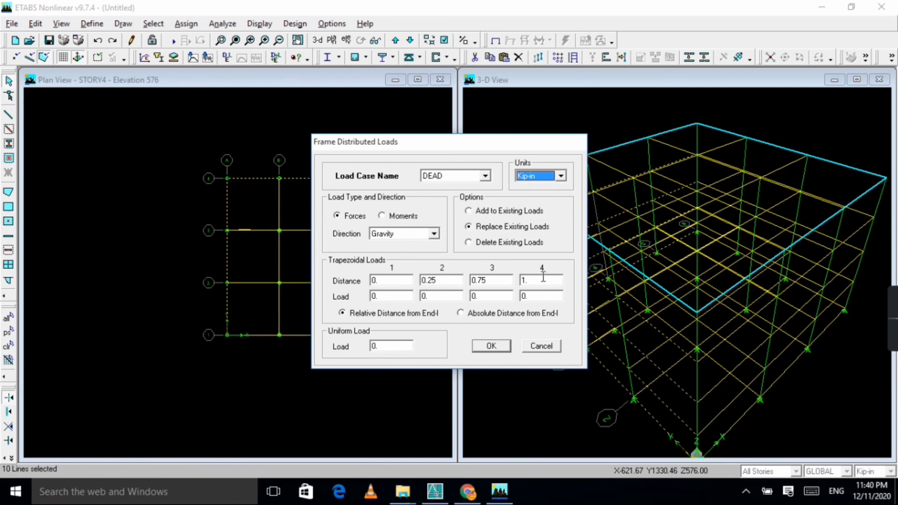
{"action": "left_click", "coordinate": [490, 346]}
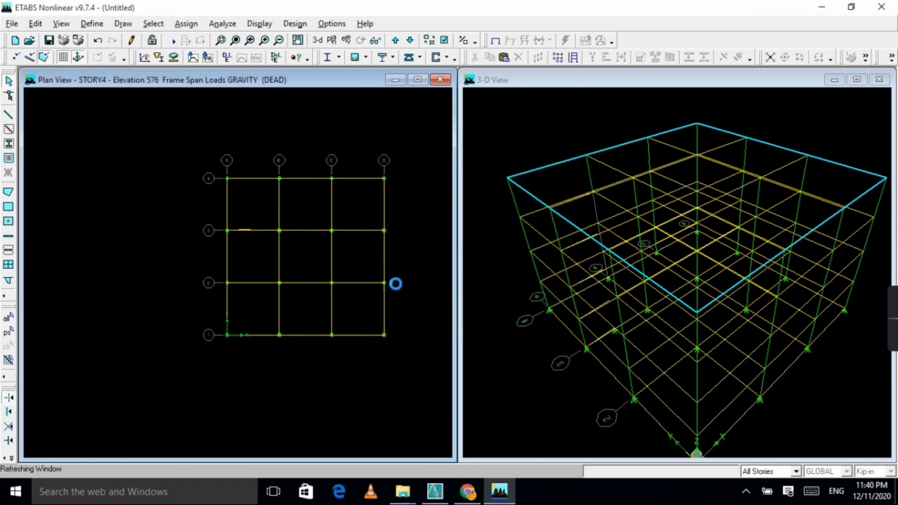